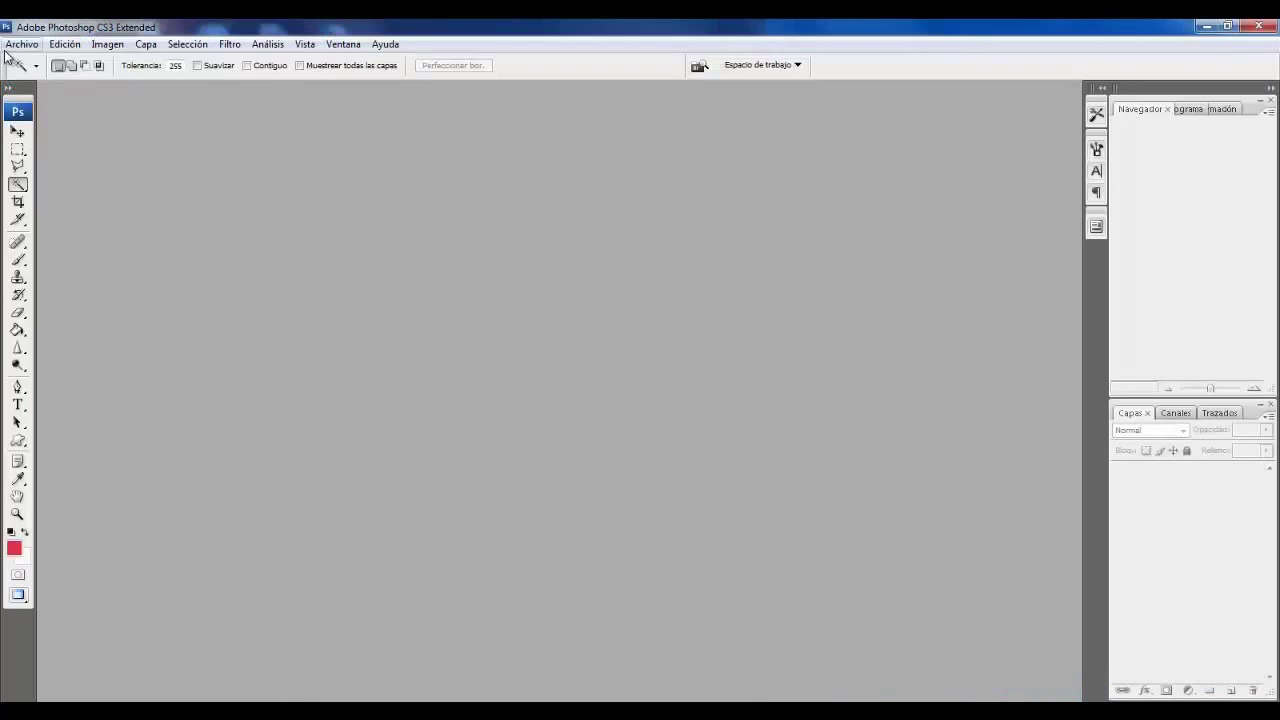
- Open ladr3.jpg from the Archivo > Abrir dialog and zoom to 200% on the face
left_click(21, 44)
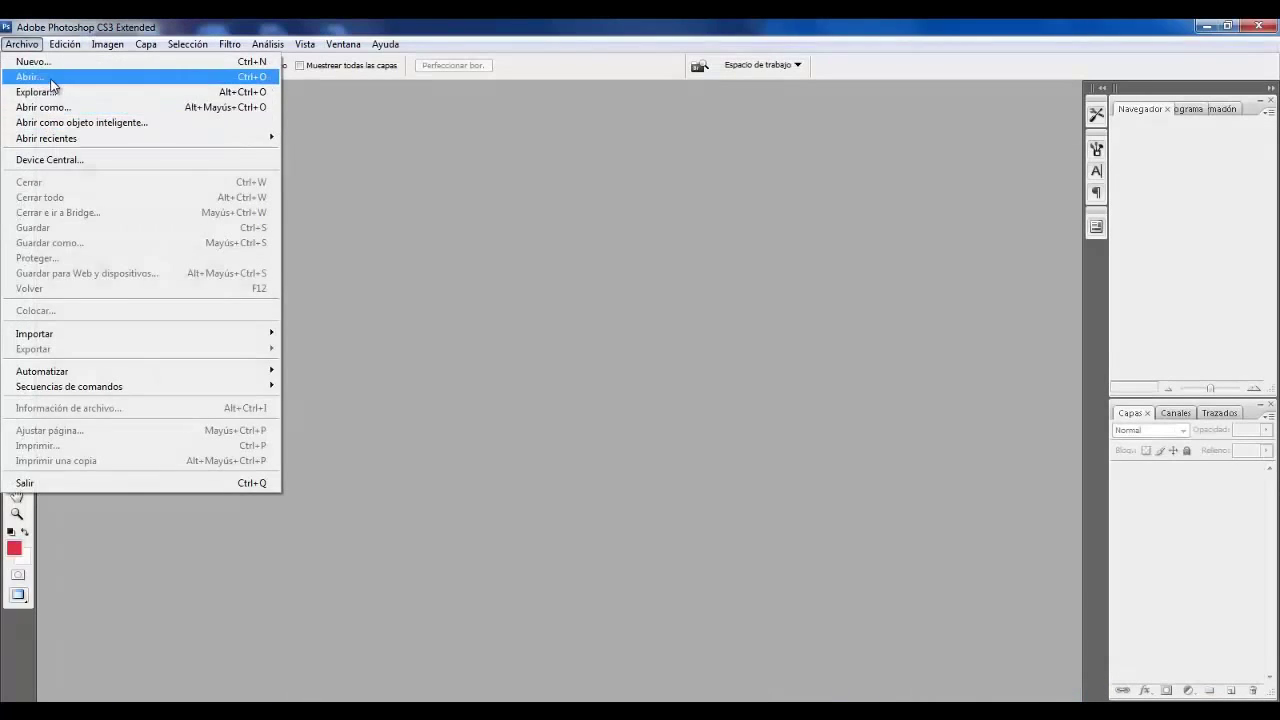
left_click(52, 82)
double_click(610, 330)
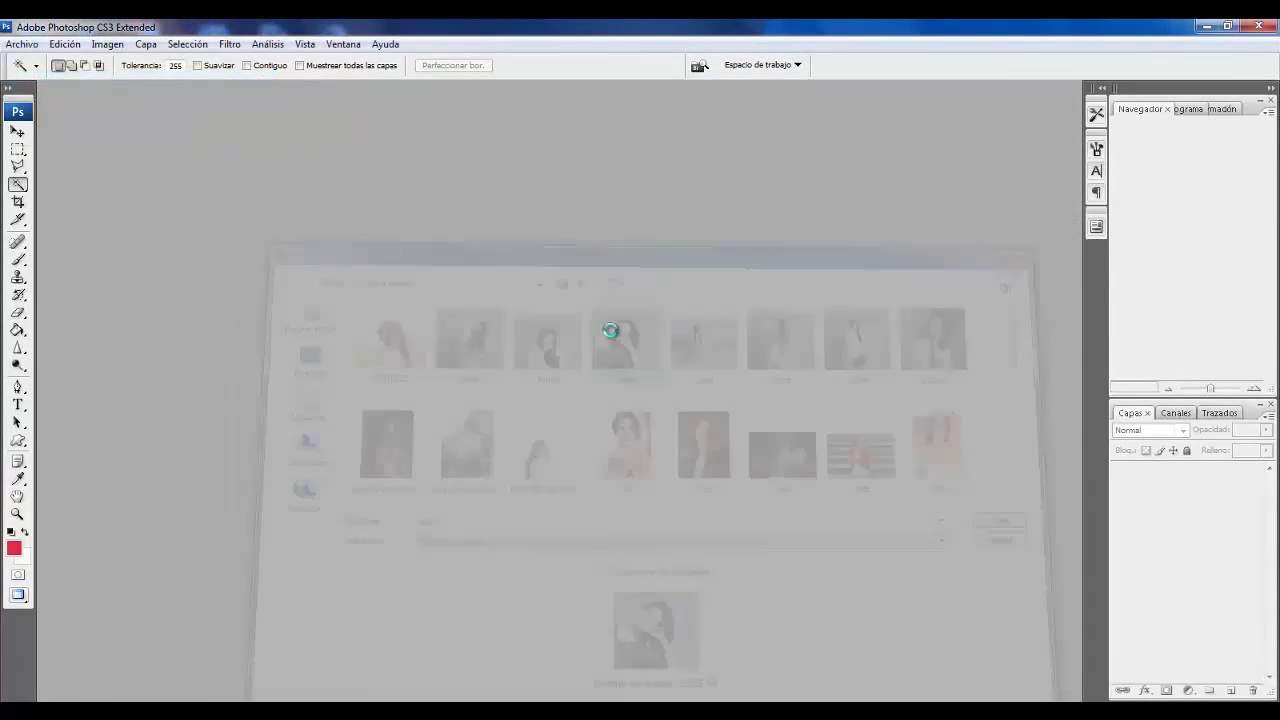
key("ctrl+plus")
key("ctrl+plus")
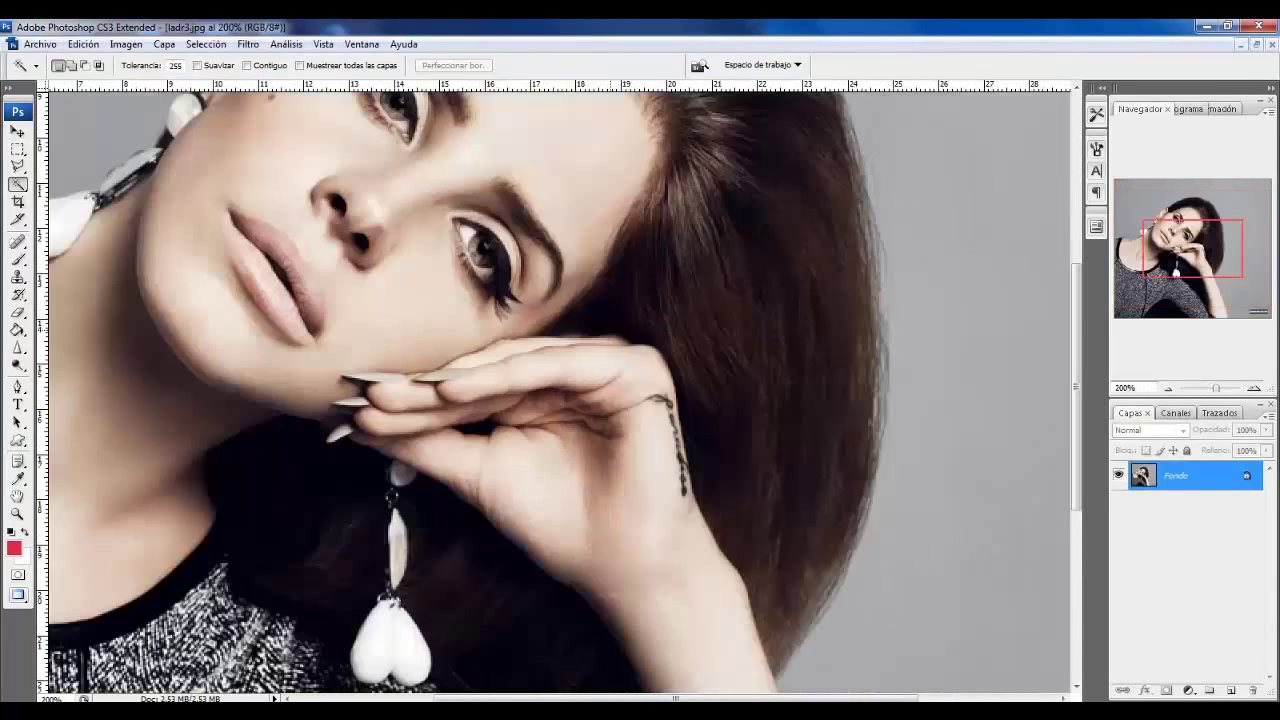
- Unlock the Fondo layer and delete a first lassoed grey patch at upper left
left_click_drag(676, 698, 537, 698)
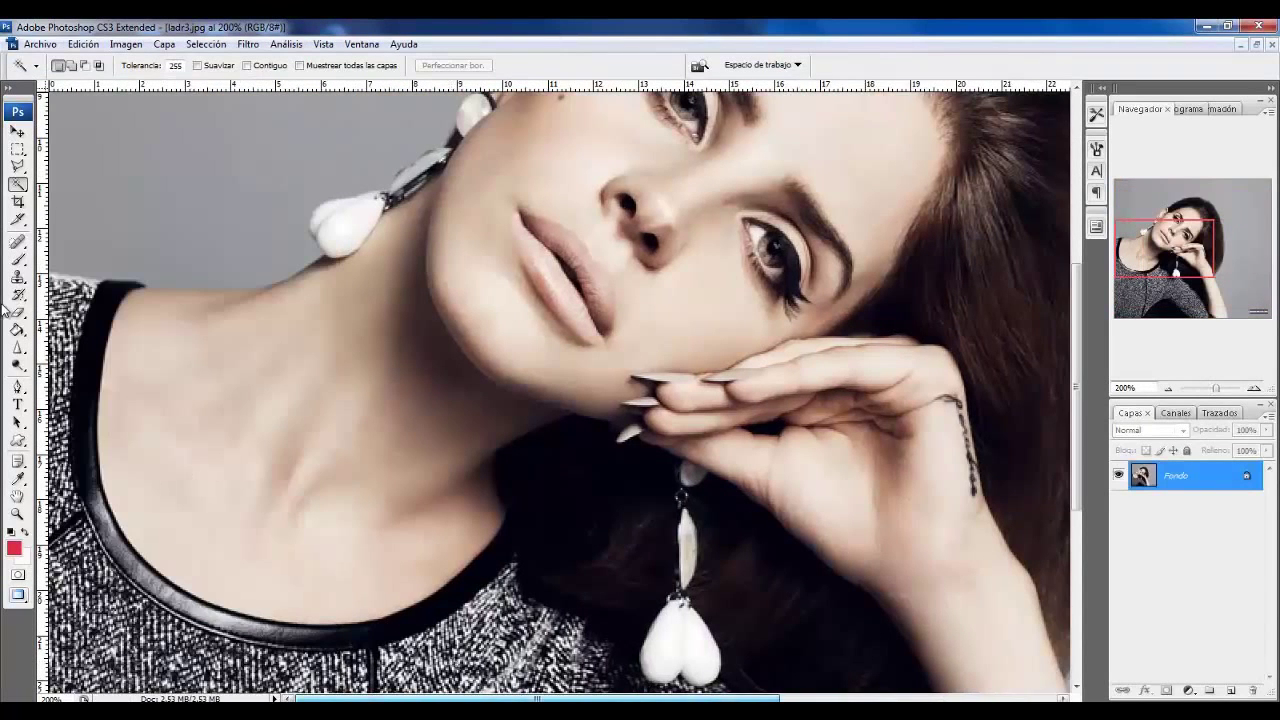
key("l")
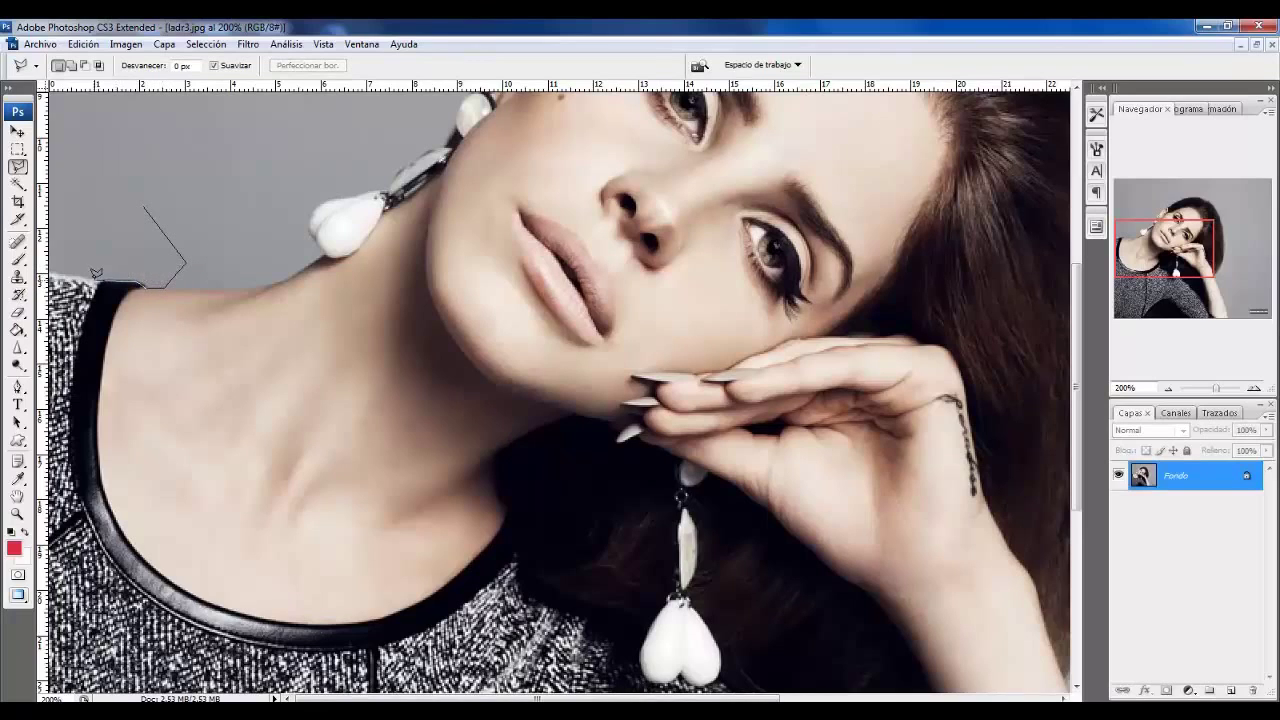
left_click(58, 262)
left_click(92, 186)
left_click(145, 207)
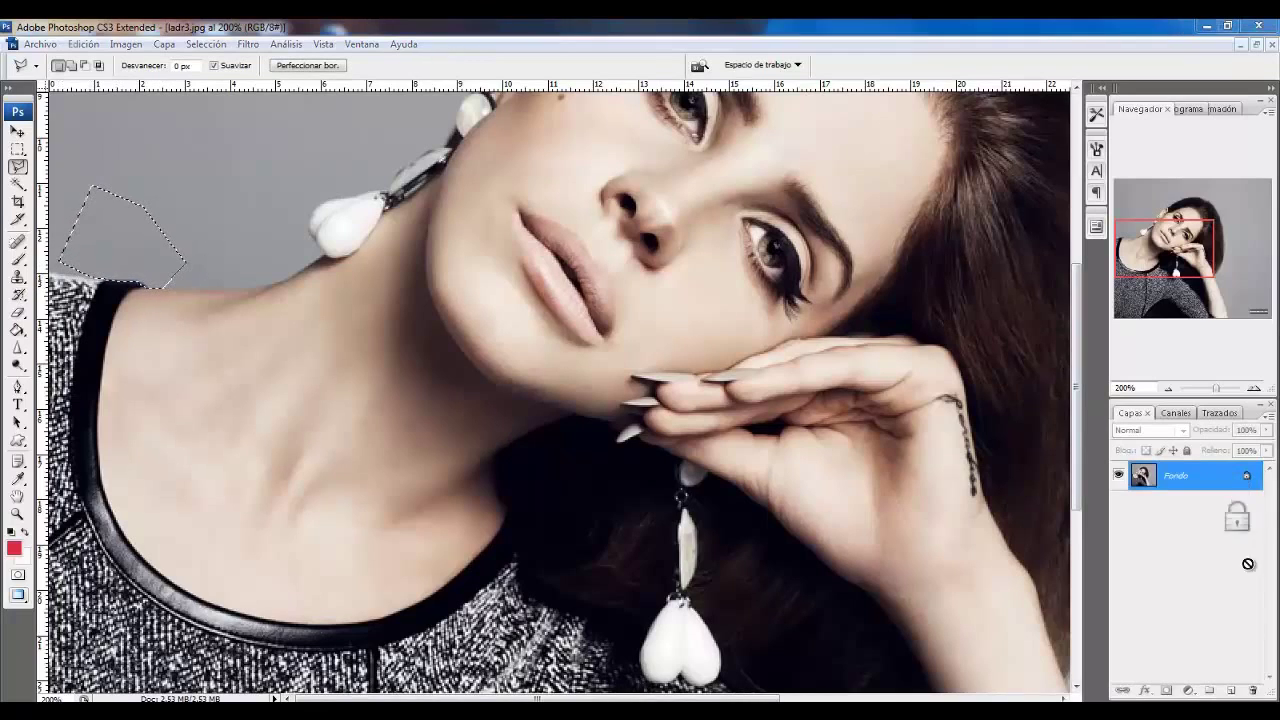
left_click_drag(1247, 563, 1252, 690)
key("Delete")
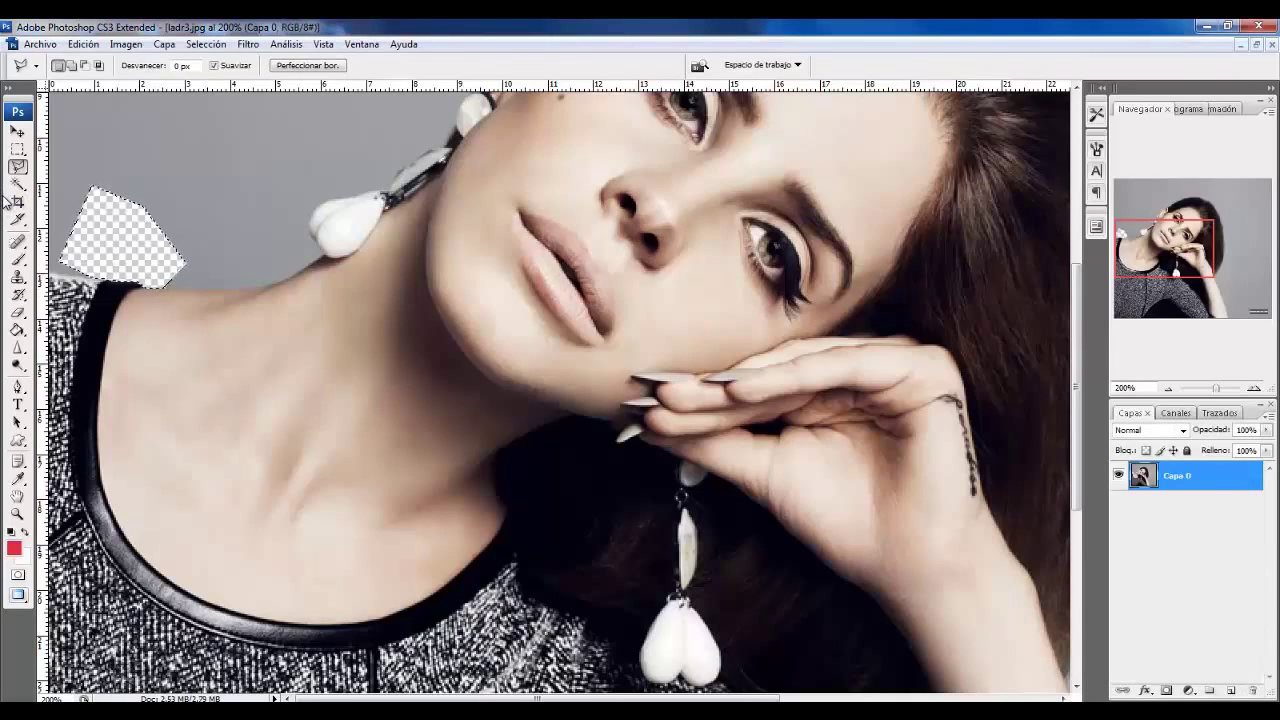
- Erase the larger grey area above the shoulder with a Polygonal Lasso selection
key("ctrl+minus")
key("ctrl+minus")
key("ctrl+plus")
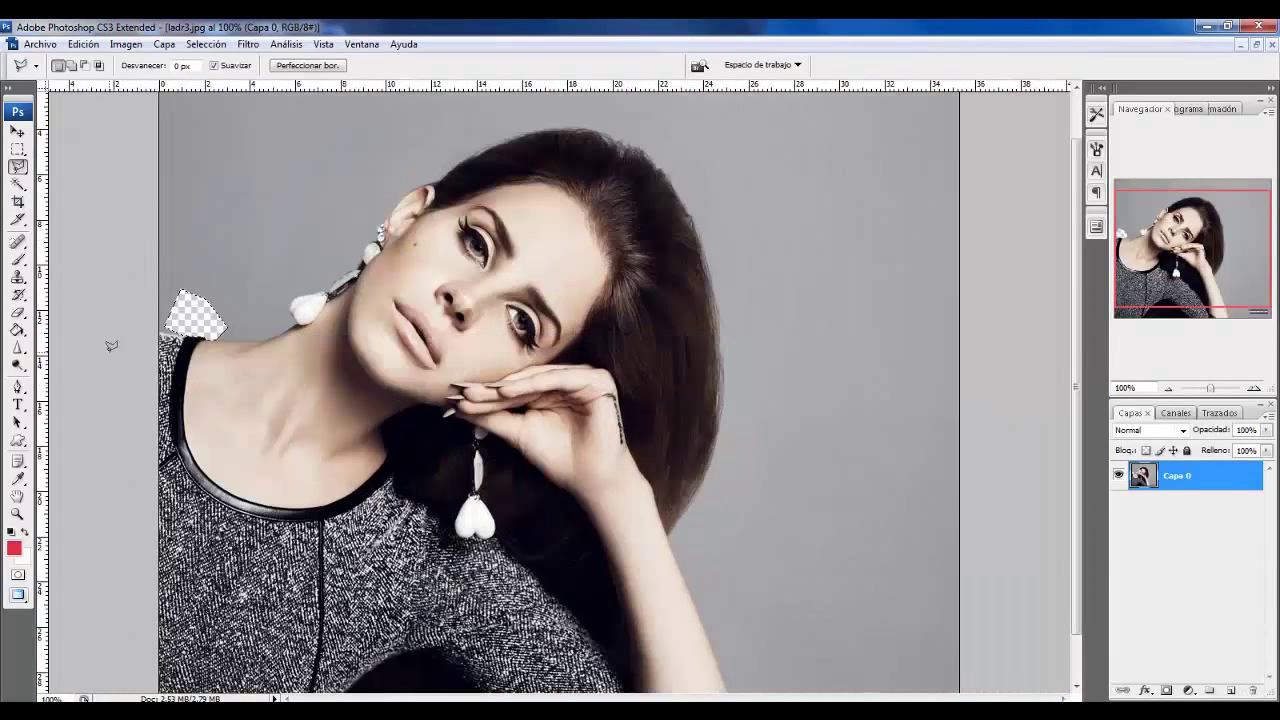
left_click(102, 336)
left_click(232, 330)
left_click(300, 222)
left_click(370, 190)
left_click(290, 95)
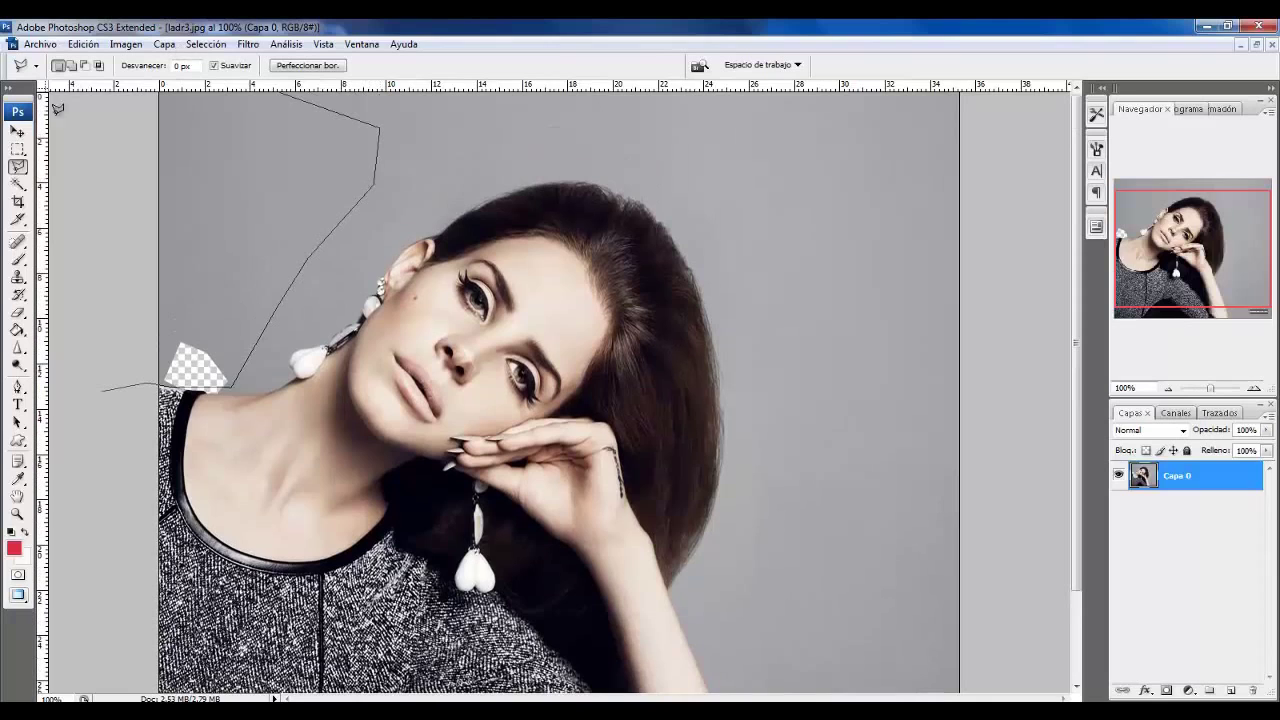
double_click(50, 190)
key("Delete")
key("ctrl+plus")
right_click(18, 167)
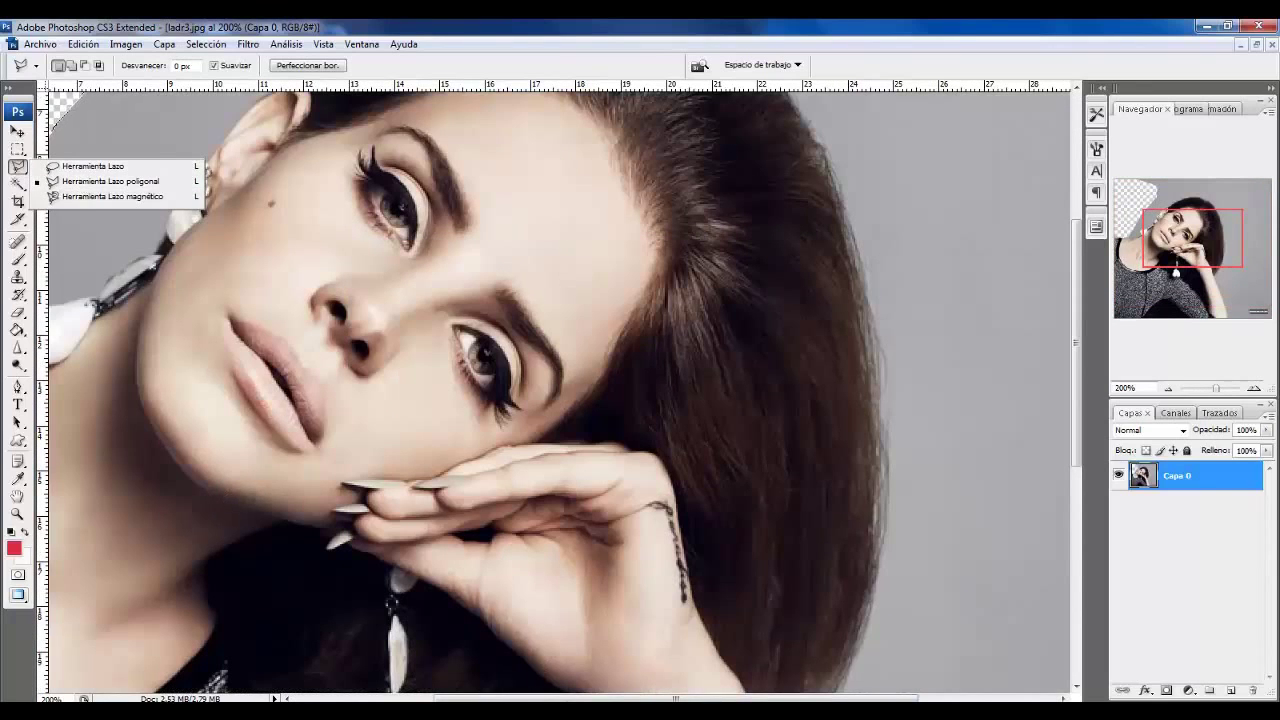
- Zoom to 300% and clear the grey backdrop beside the neck
key("ctrl+minus")
key("ctrl+plus")
key("ctrl+plus")
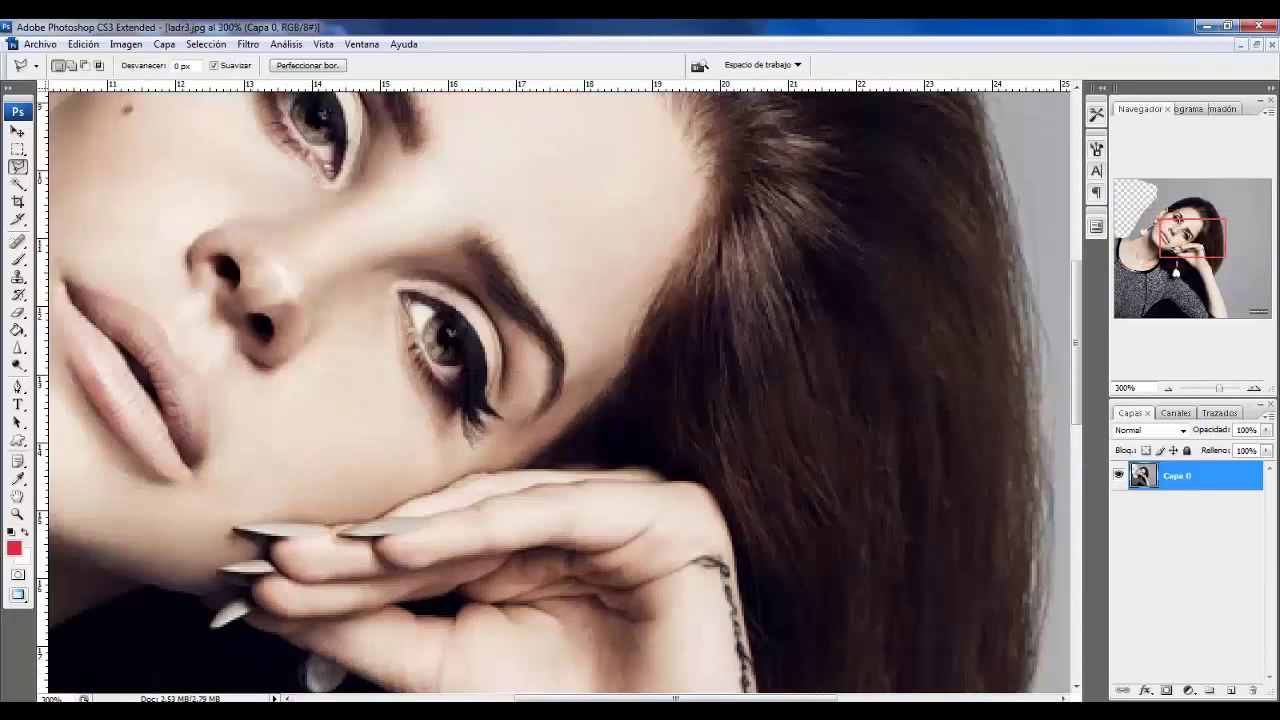
scroll(148, 420, "left", 10)
scroll(148, 420, "up", 2)
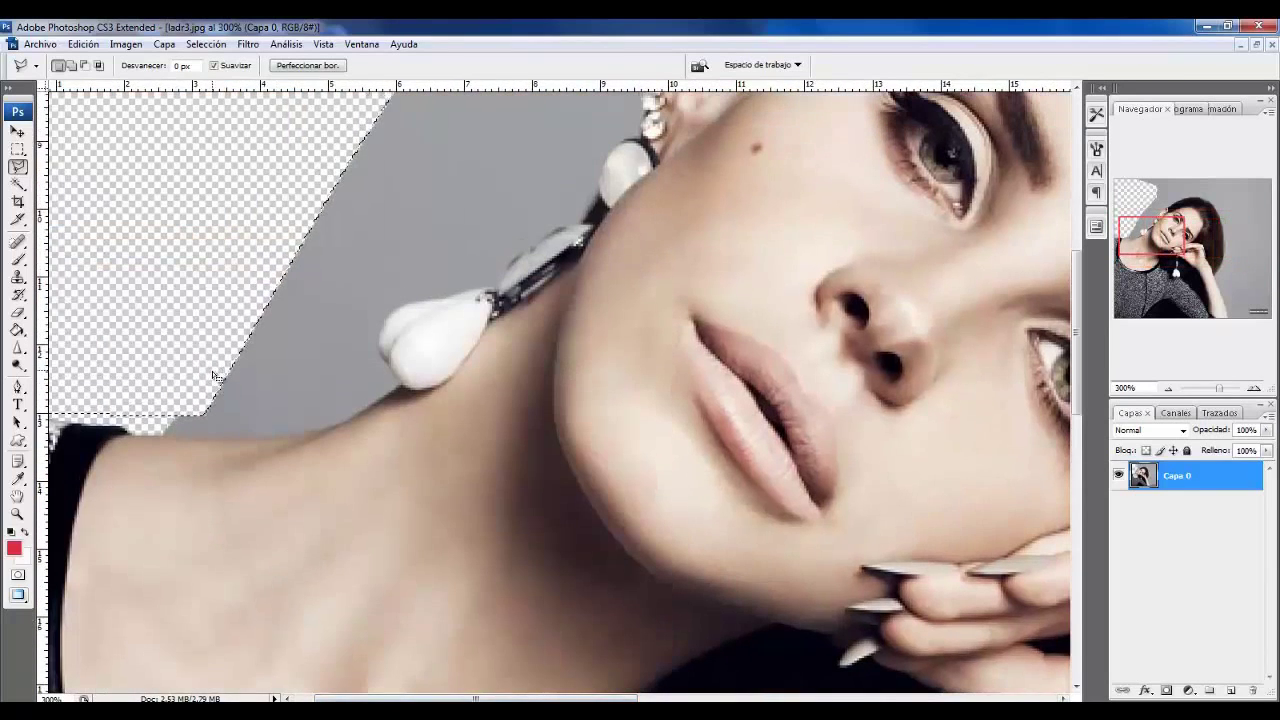
left_click(151, 432)
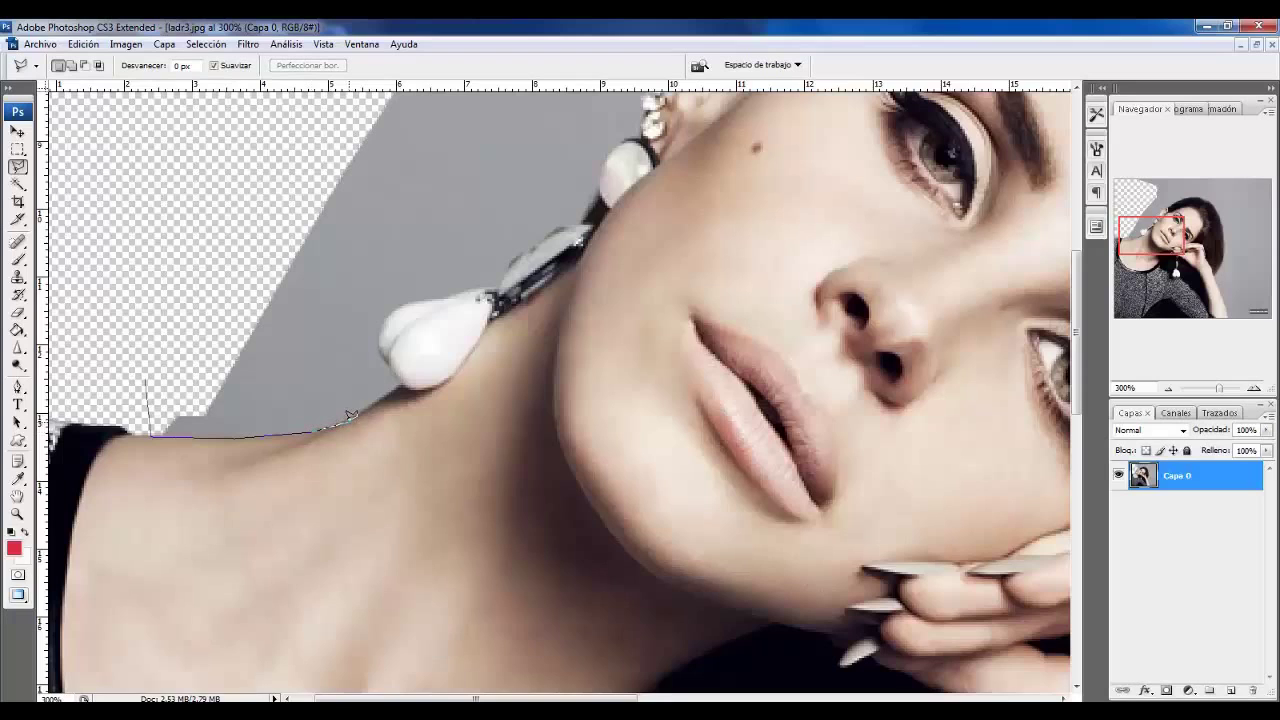
left_click(383, 347)
left_click(286, 229)
double_click(177, 262)
scroll(180, 262, "up", 2)
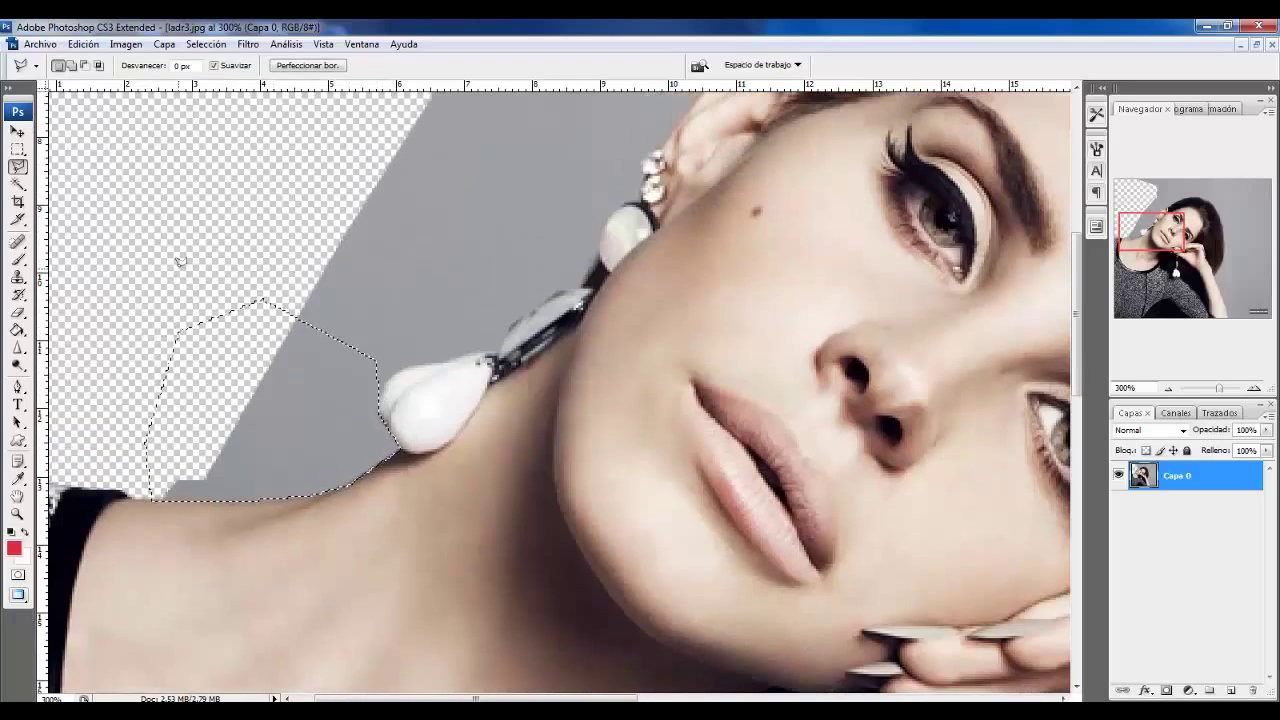
key("ctrl+d")
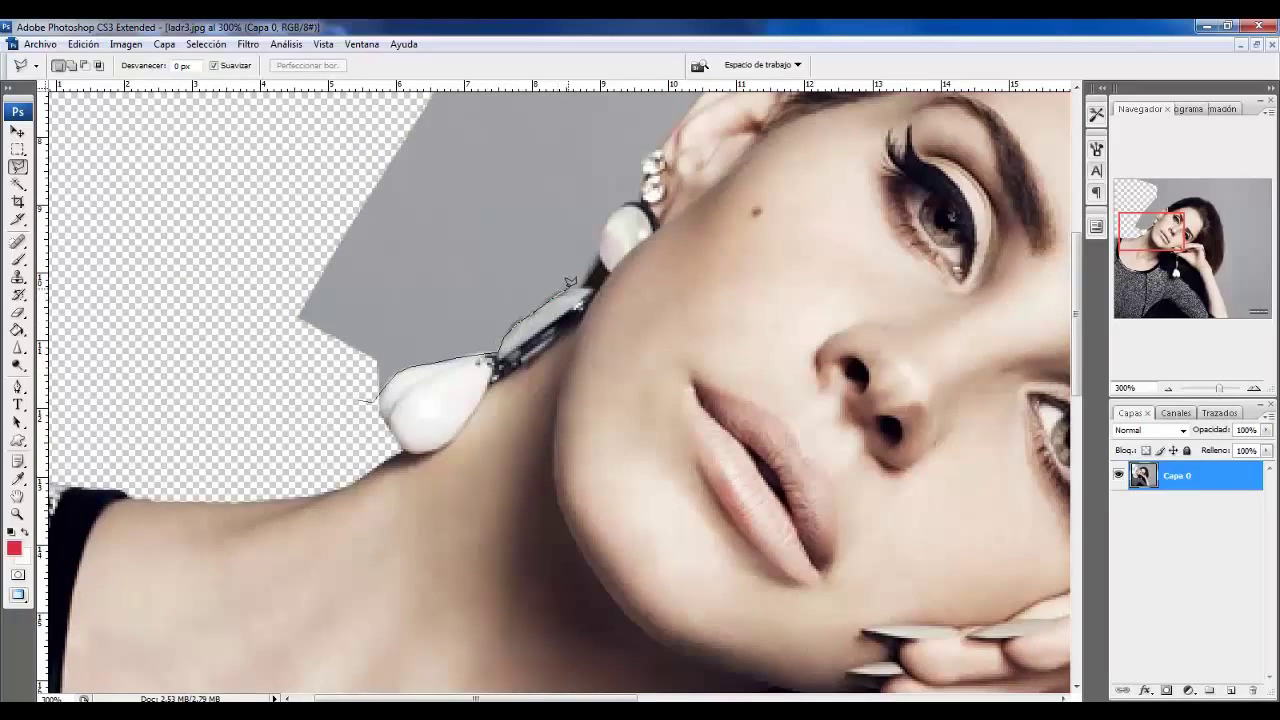
- Outline the leftover grey beside the earring with the Polygonal Lasso
left_click(455, 138)
left_click(305, 142)
left_click(218, 215)
left_click(180, 375)
double_click(370, 398)
scroll(660, 240, "up", 3)
scroll(660, 240, "up", 5)
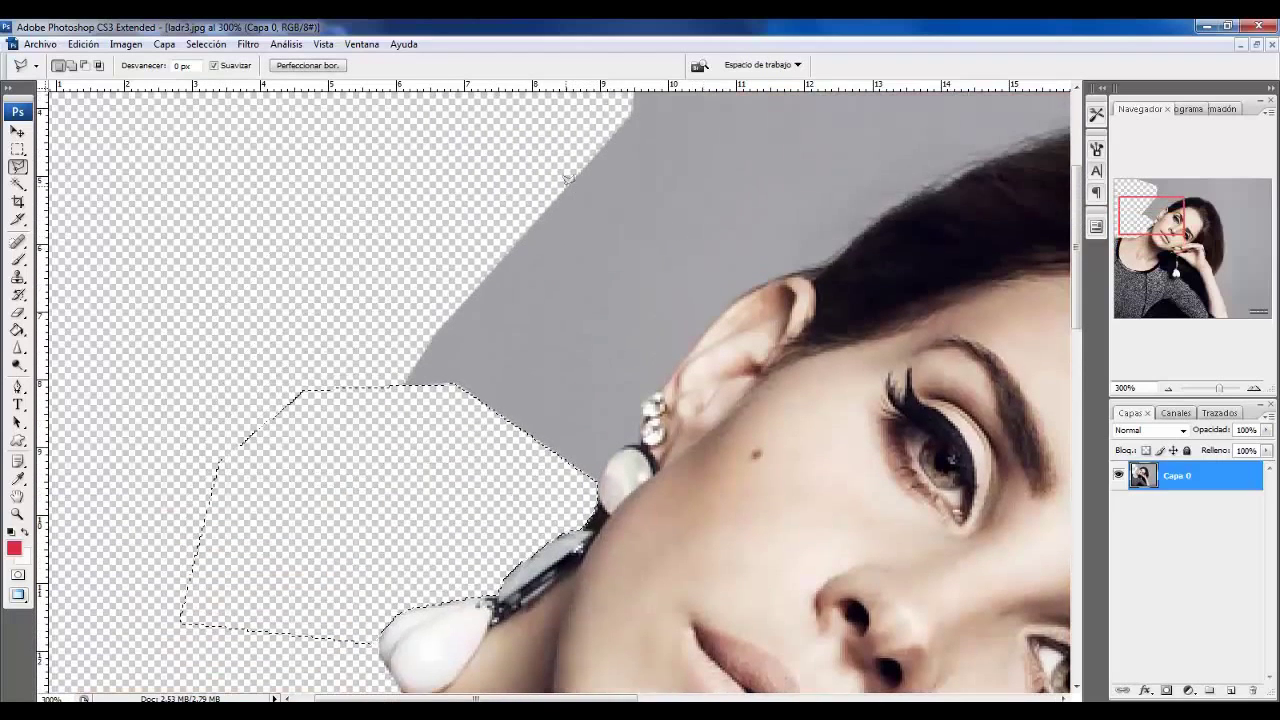
- Delete the grey behind the ear and outline remaining grey near the earring
left_click(545, 146)
left_click(650, 146)
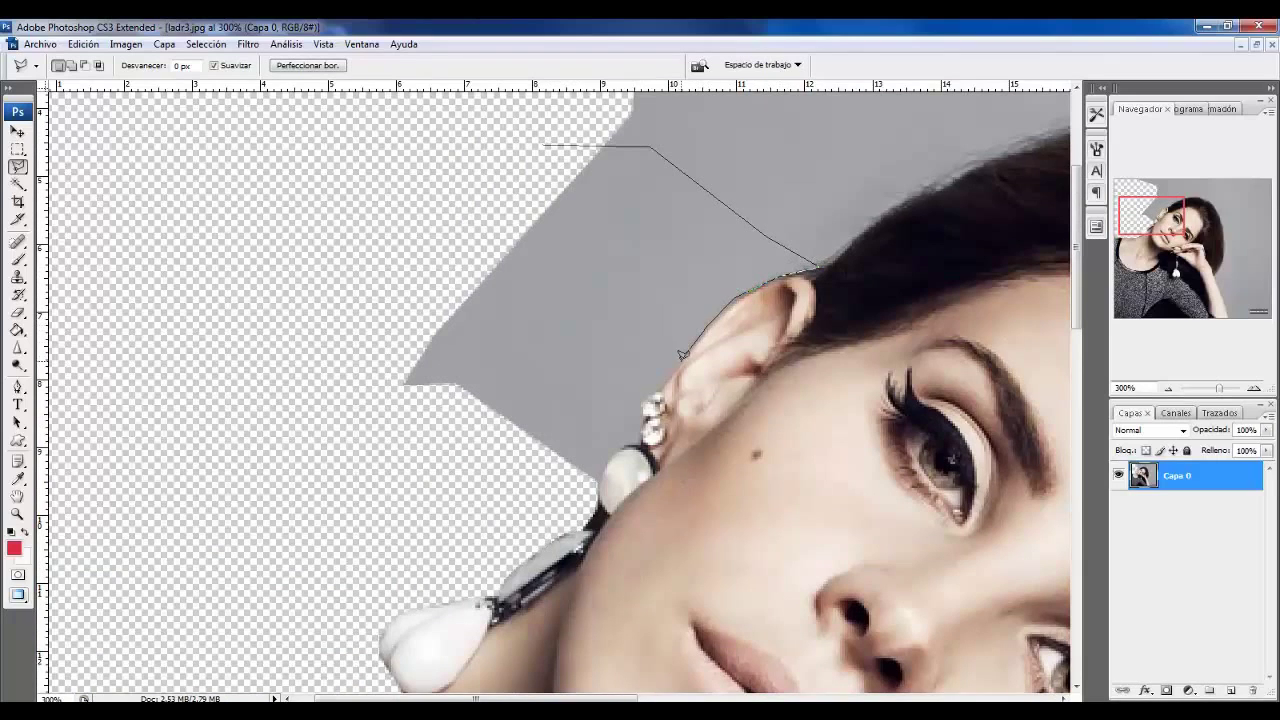
left_click(343, 471)
double_click(200, 366)
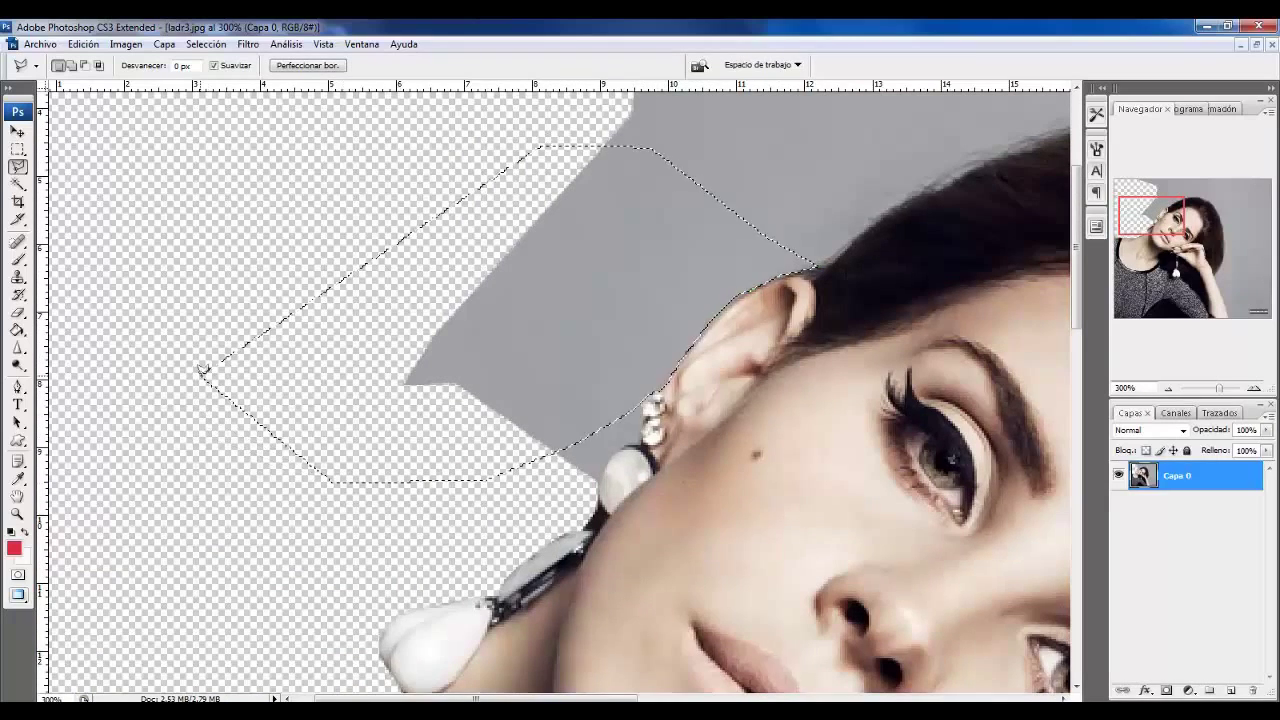
key("Delete")
left_click(452, 508)
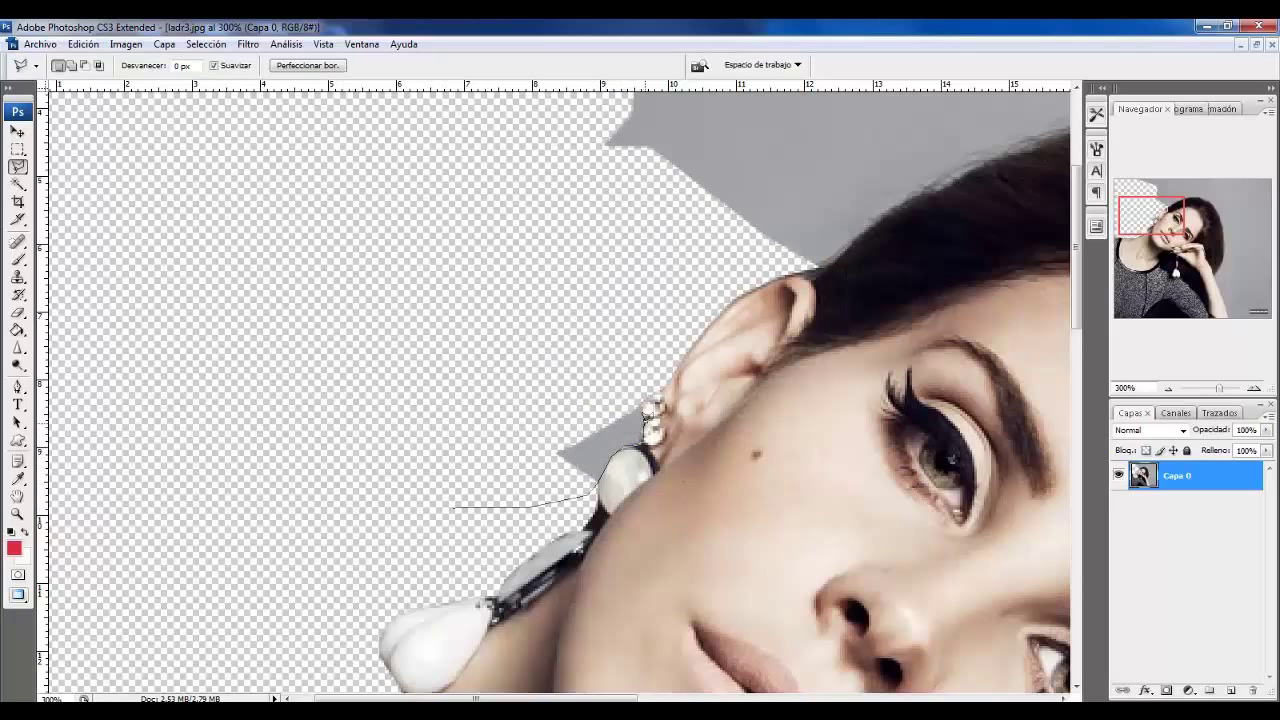
double_click(490, 416)
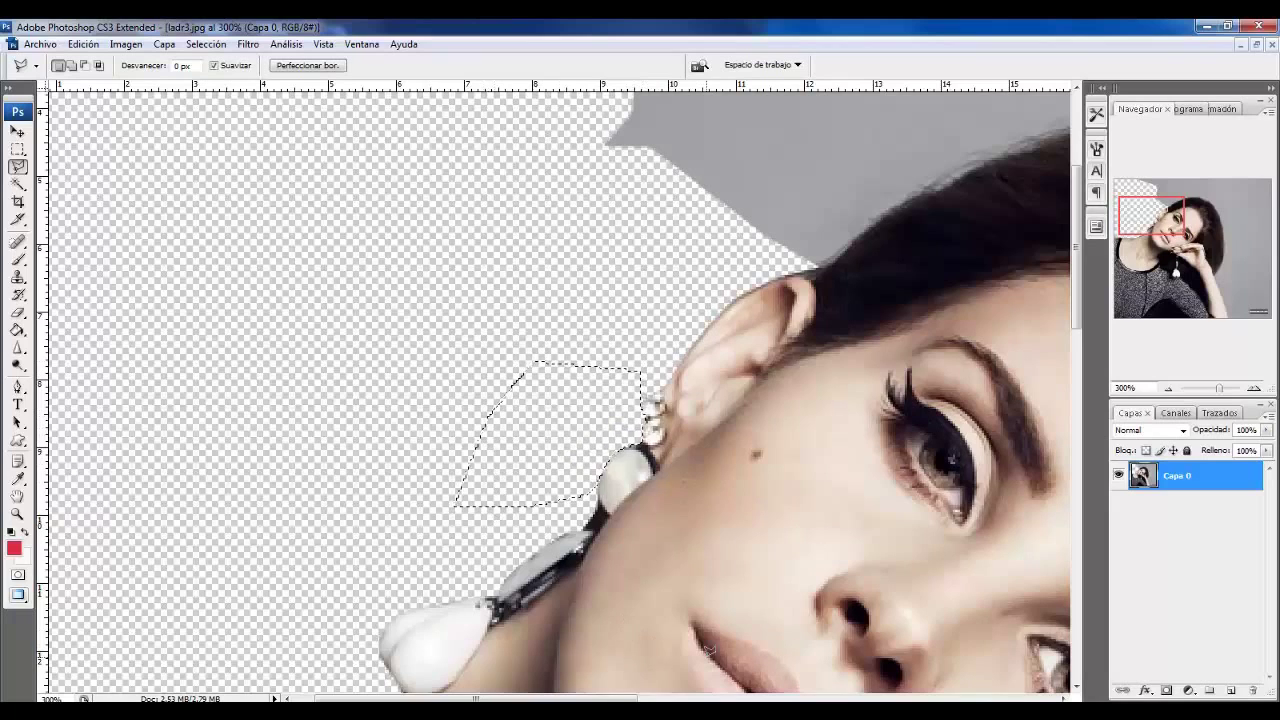
key("ctrl+minus")
- Delete the grey backdrop to the right of the hair
key("ctrl+minus")
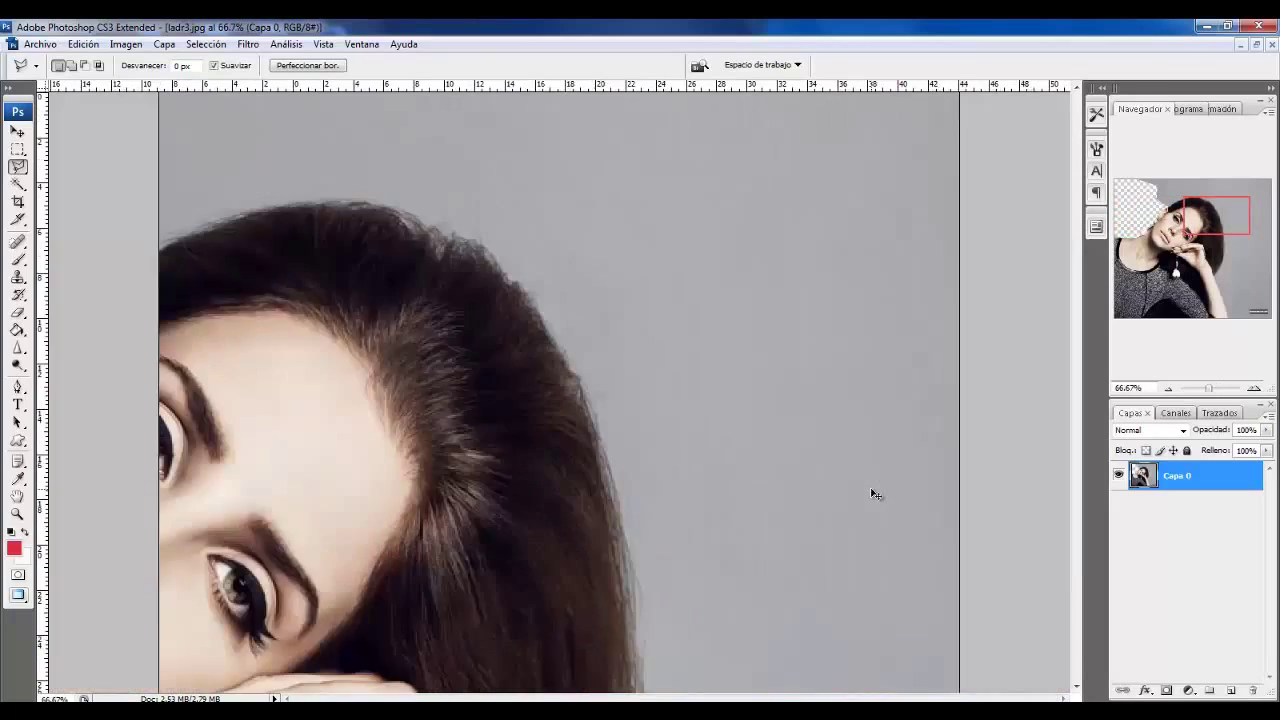
key("ctrl+minus")
key("ctrl+minus")
mouse_move(833, 350)
left_mouse_down()
mouse_move(454, 266)
mouse_move(894, 251)
left_mouse_up()
key("Delete")
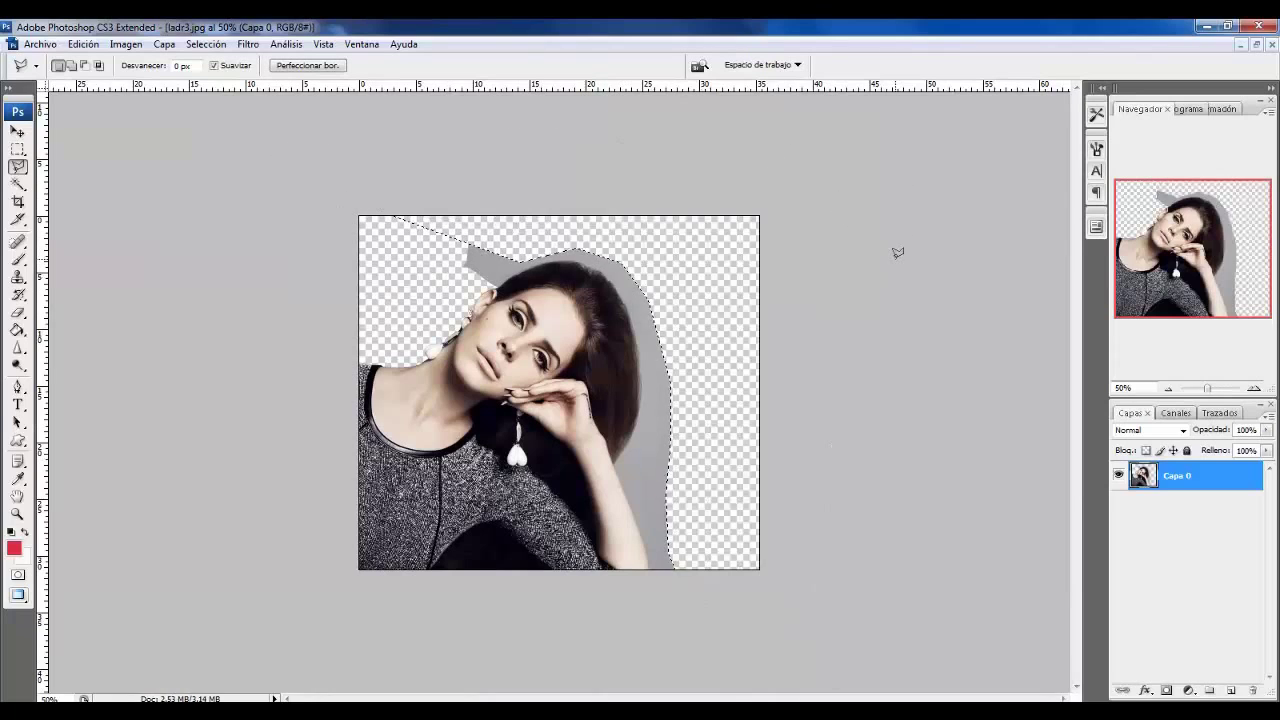
key("ctrl+plus")
key("ctrl+plus")
key("ctrl+plus")
key("ctrl+minus")
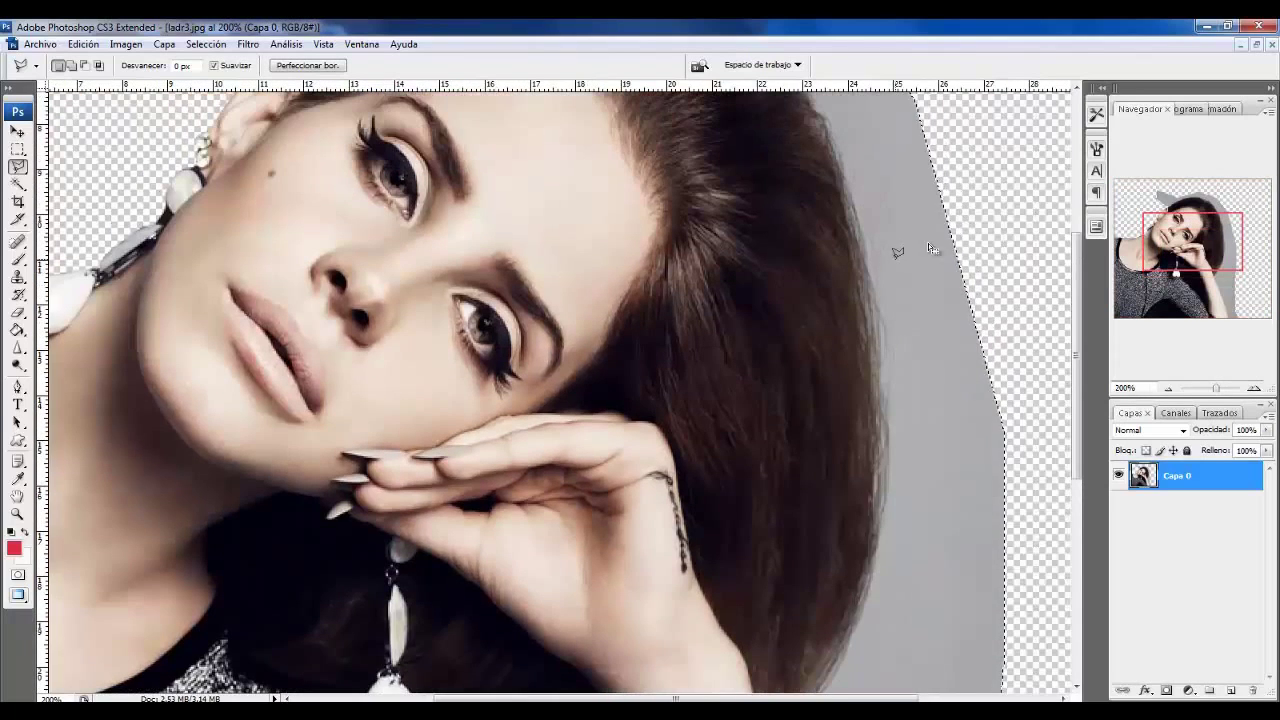
- Outline the leftover grey beside the hair with the Polygonal Lasso
left_click(1000, 272)
left_click(1000, 385)
mouse_move(883, 420)
left_mouse_down()
mouse_move(852, 200)
mouse_move(815, 97)
left_mouse_up()
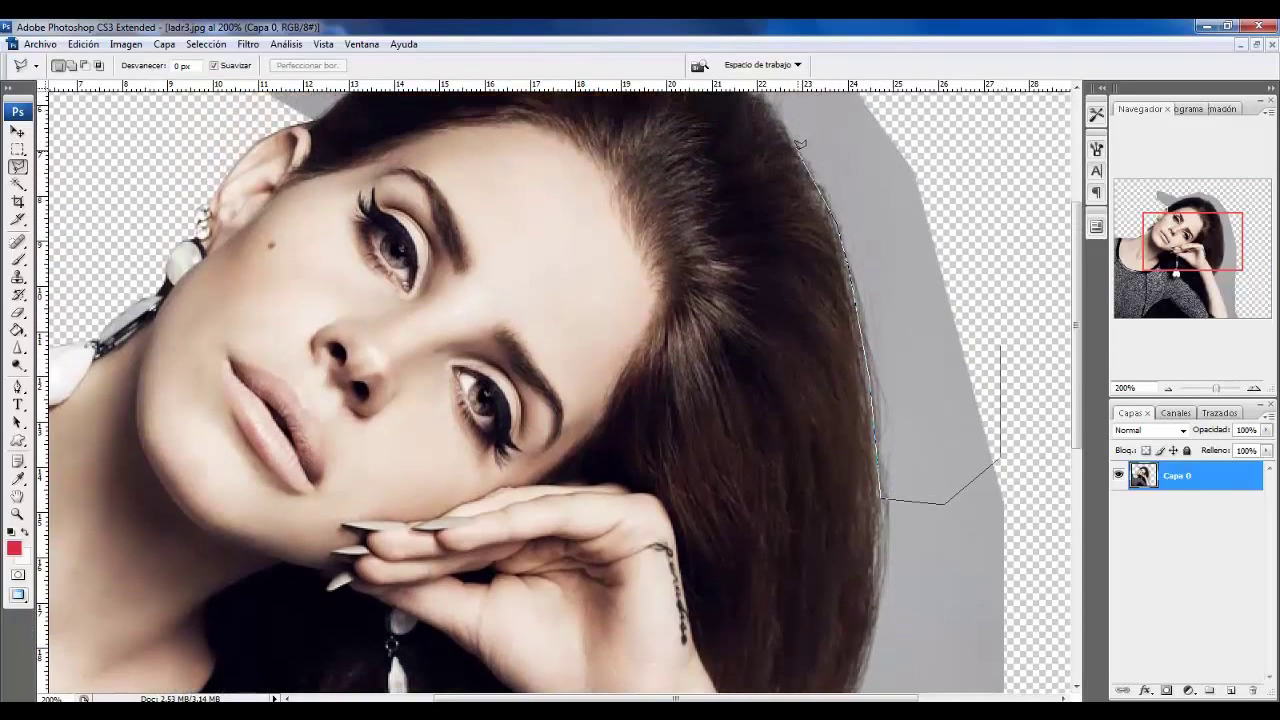
left_click(860, 118)
left_click(940, 130)
double_click(950, 234)
scroll(950, 234, "up", 5)
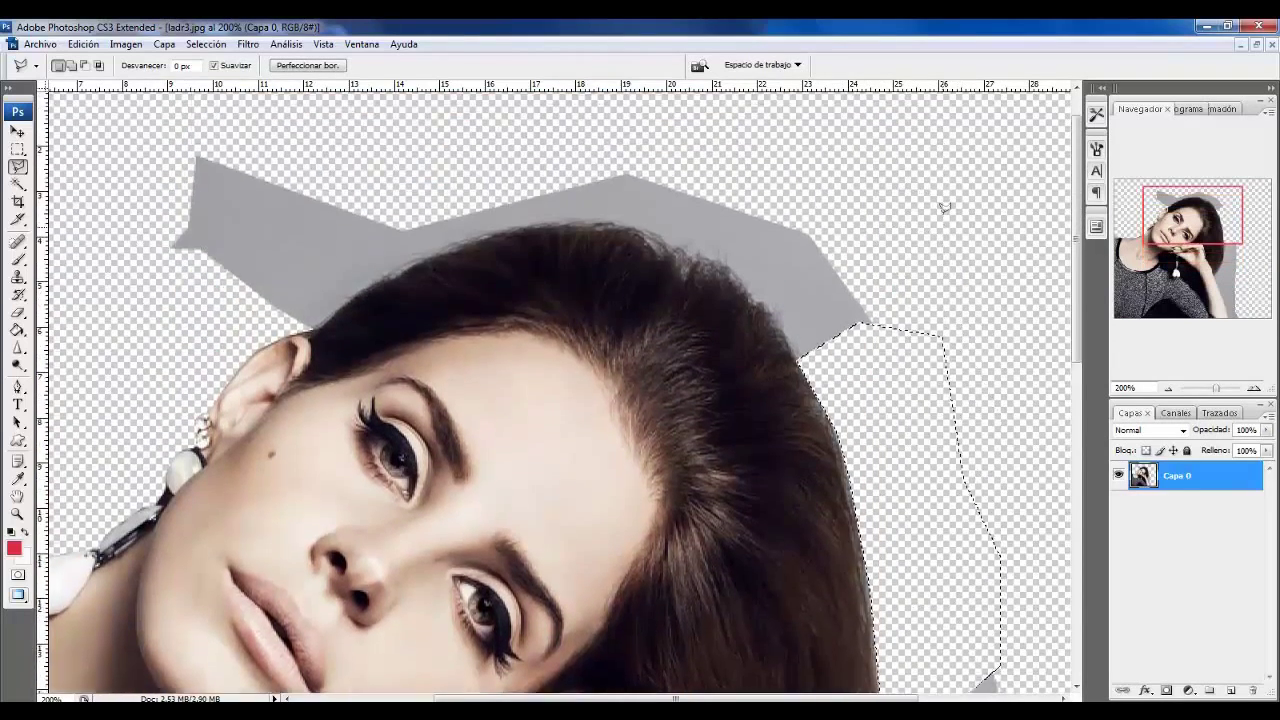
- Trace the hair edge to enclose the grey above the hair
left_click(942, 224)
left_click(937, 440)
left_click(915, 468)
left_click_drag(800, 412, 737, 323)
mouse_move(645, 278)
left_mouse_down()
mouse_move(543, 200)
mouse_move(880, 268)
mouse_move(905, 345)
left_mouse_up()
left_click(972, 432)
left_click(950, 450)
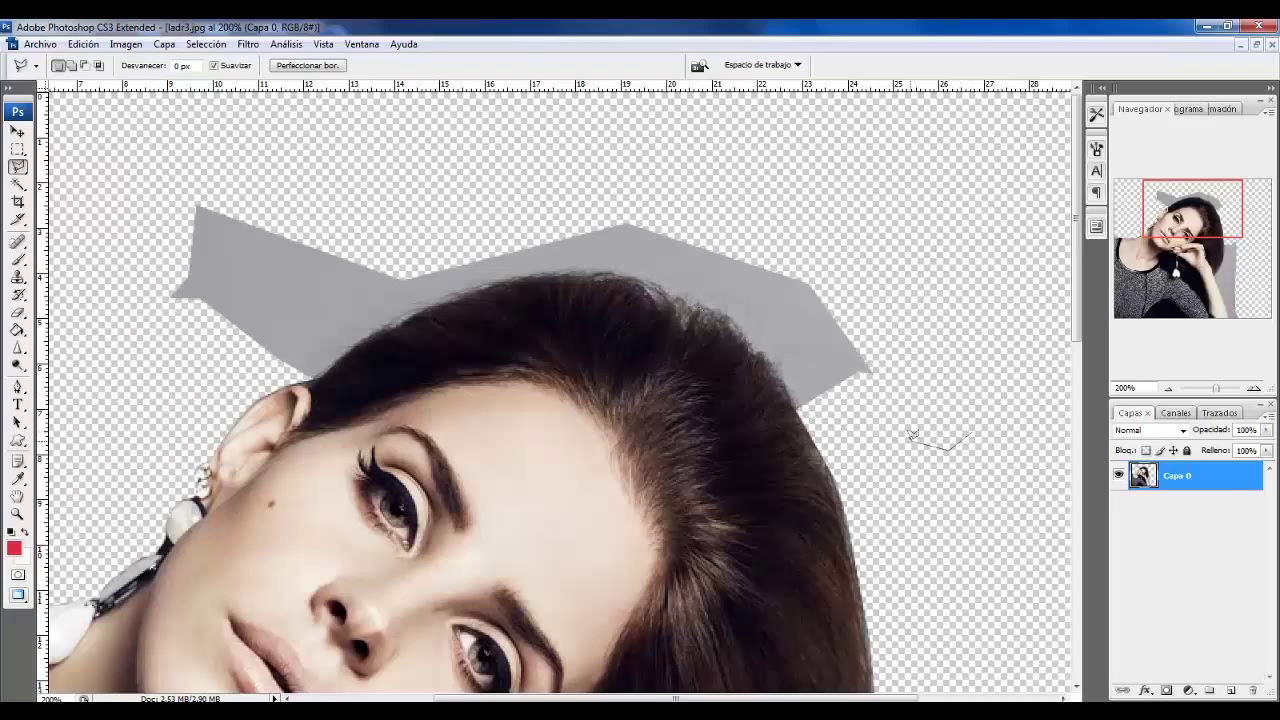
left_click(795, 412)
left_click_drag(737, 323, 697, 301)
mouse_move(630, 270)
left_mouse_down()
mouse_move(900, 130)
mouse_move(978, 290)
mouse_move(972, 432)
left_mouse_up()
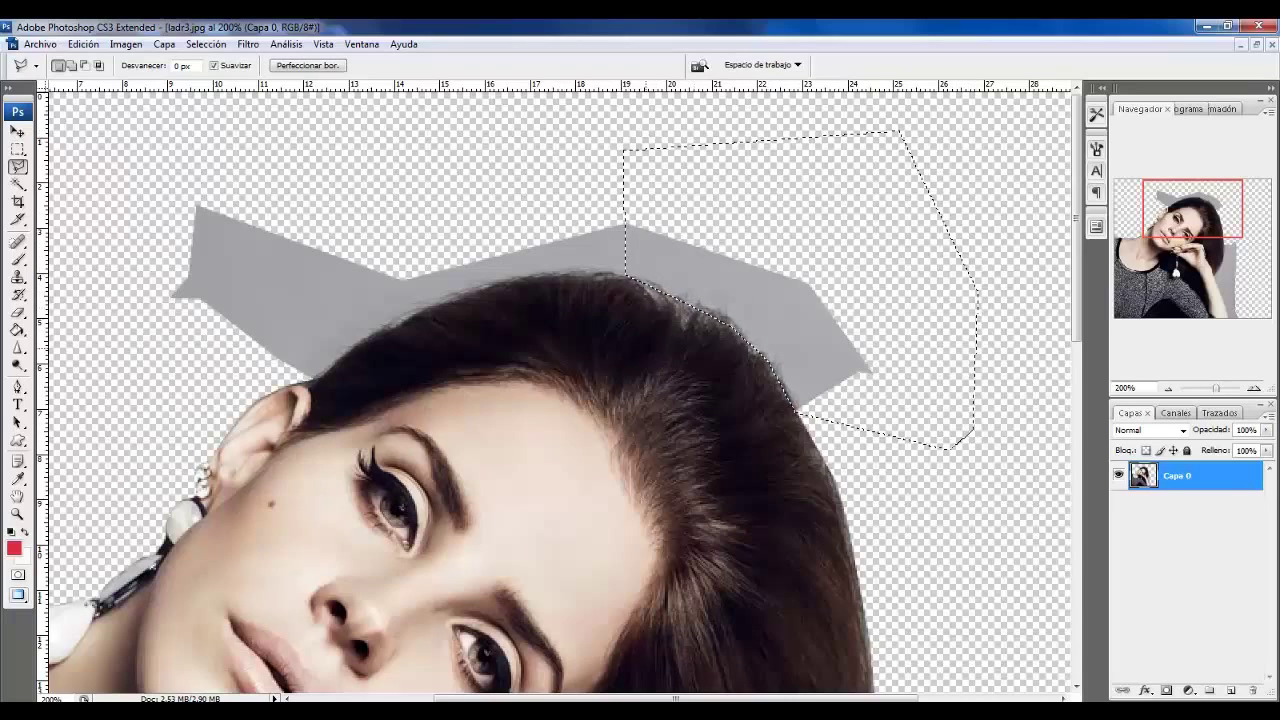
- Delete the grey patch at the top left of the hair and deselect
left_click(137, 317)
left_click(202, 369)
left_click_drag(366, 336, 413, 305)
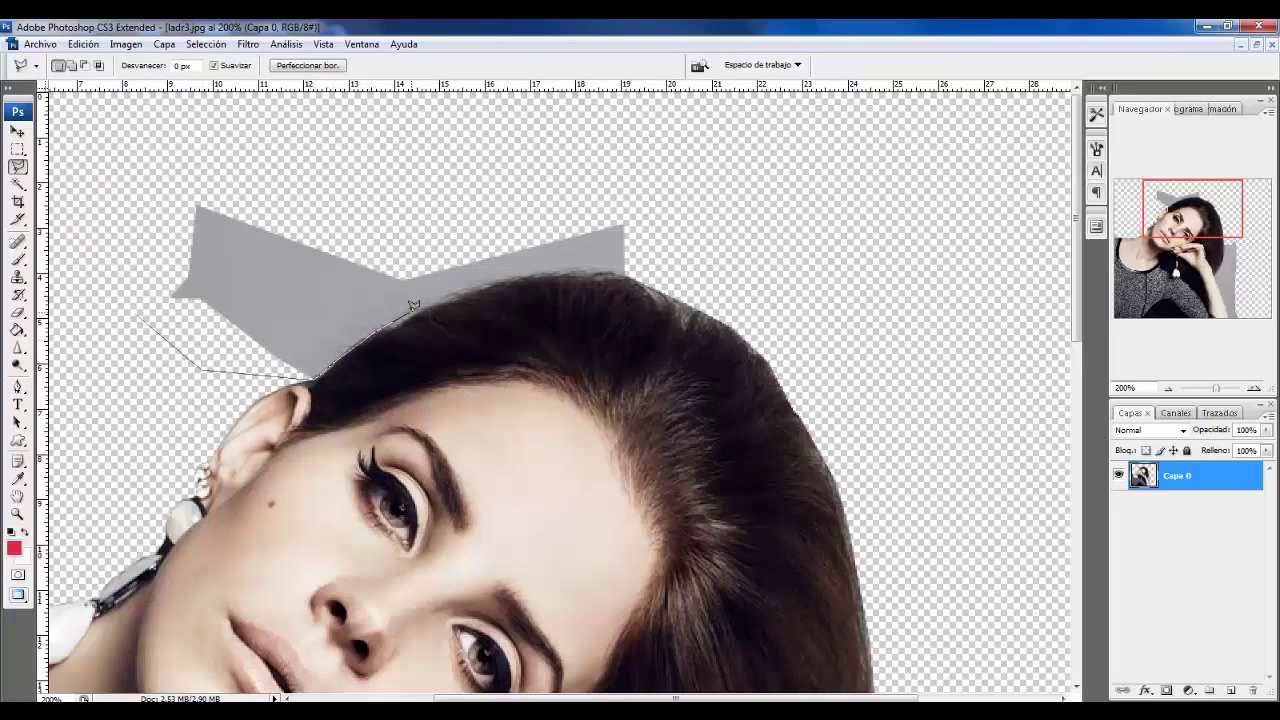
left_click(474, 268)
left_click(368, 194)
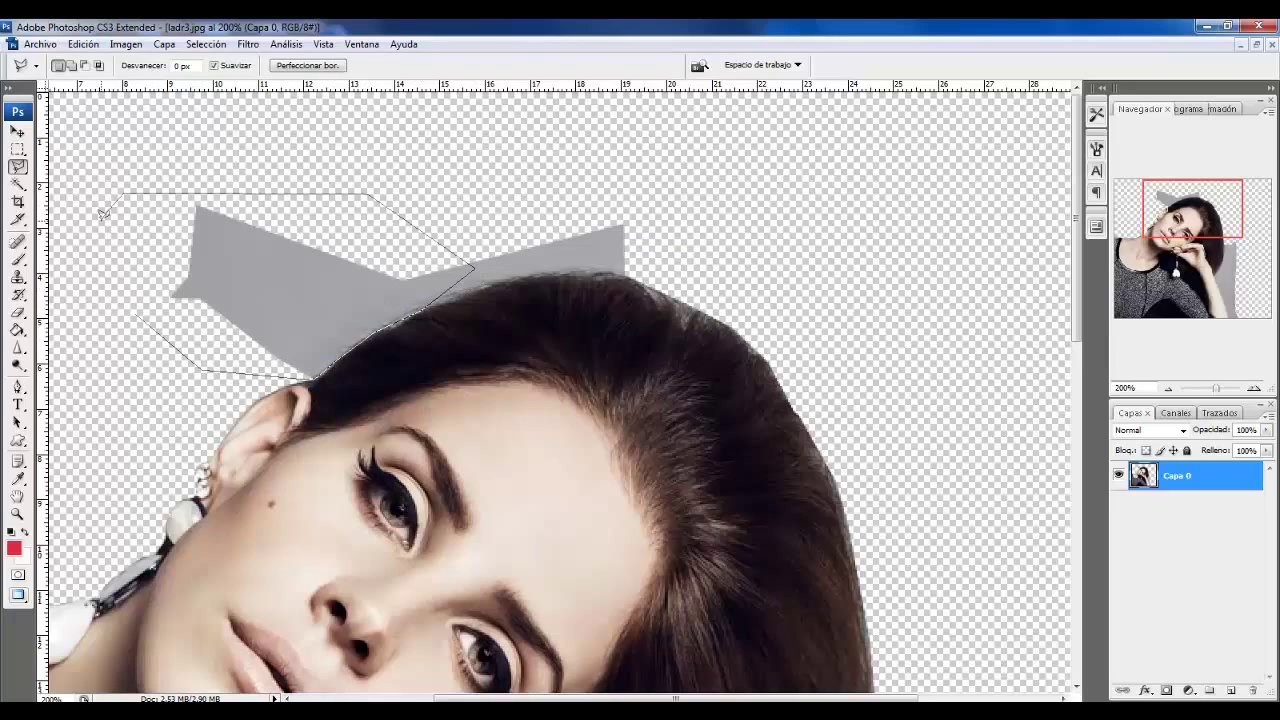
left_click(137, 317)
key("Delete")
key("ctrl+d")
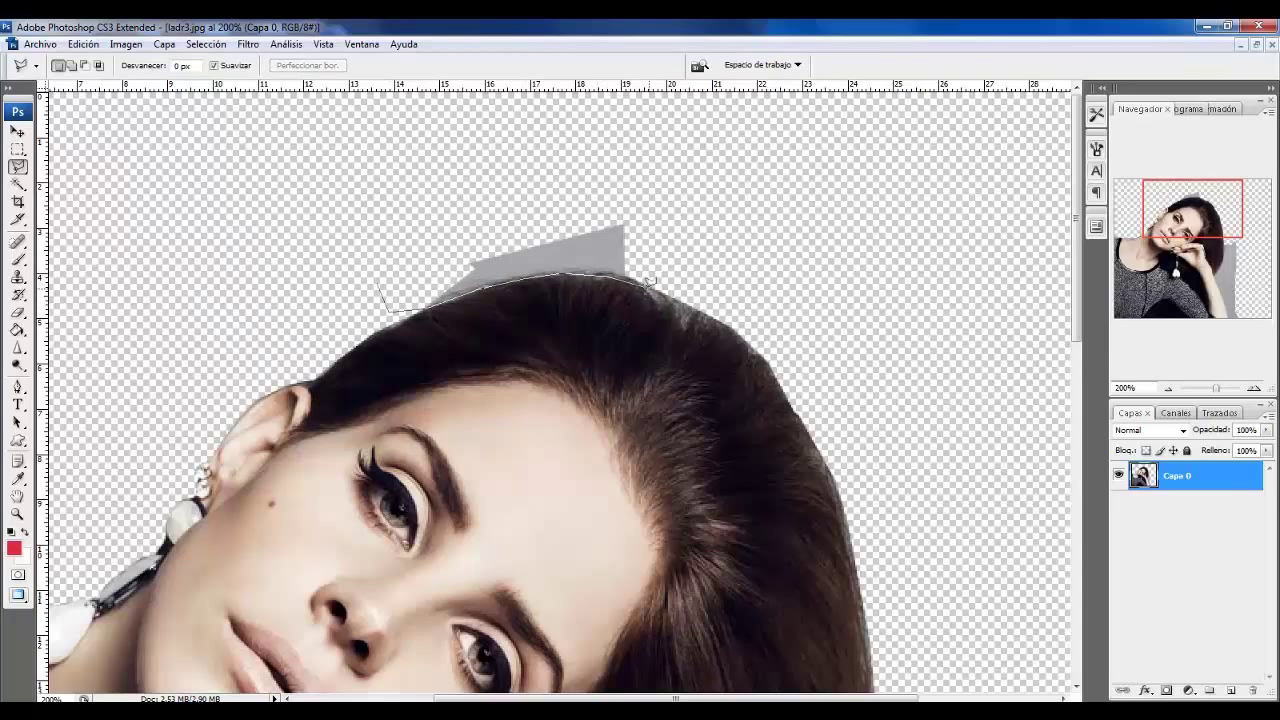
left_click(614, 143)
scroll(943, 335, "down", 1)
- Outline the grey area beside the lower hair edge
scroll(943, 335, "down", 2)
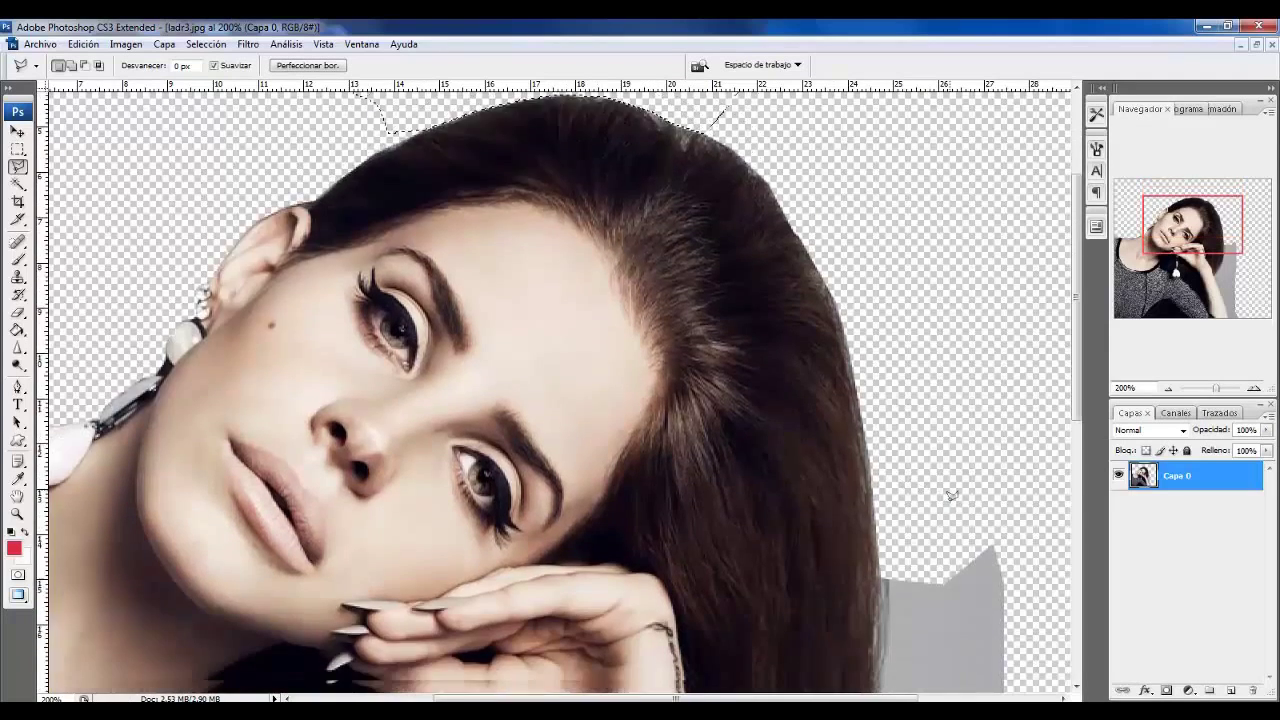
scroll(943, 335, "down", 3)
left_click(925, 291)
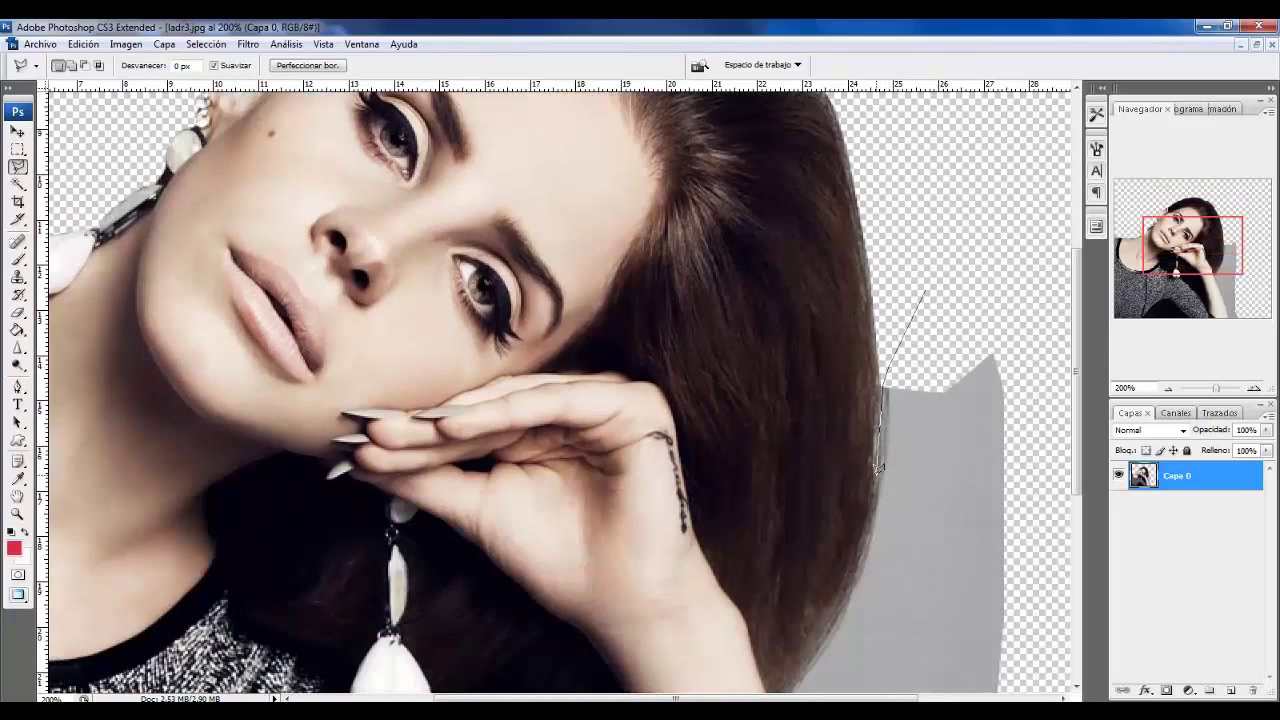
left_click(850, 590)
left_click(1049, 470)
double_click(942, 257)
scroll(806, 271, "down", 1)
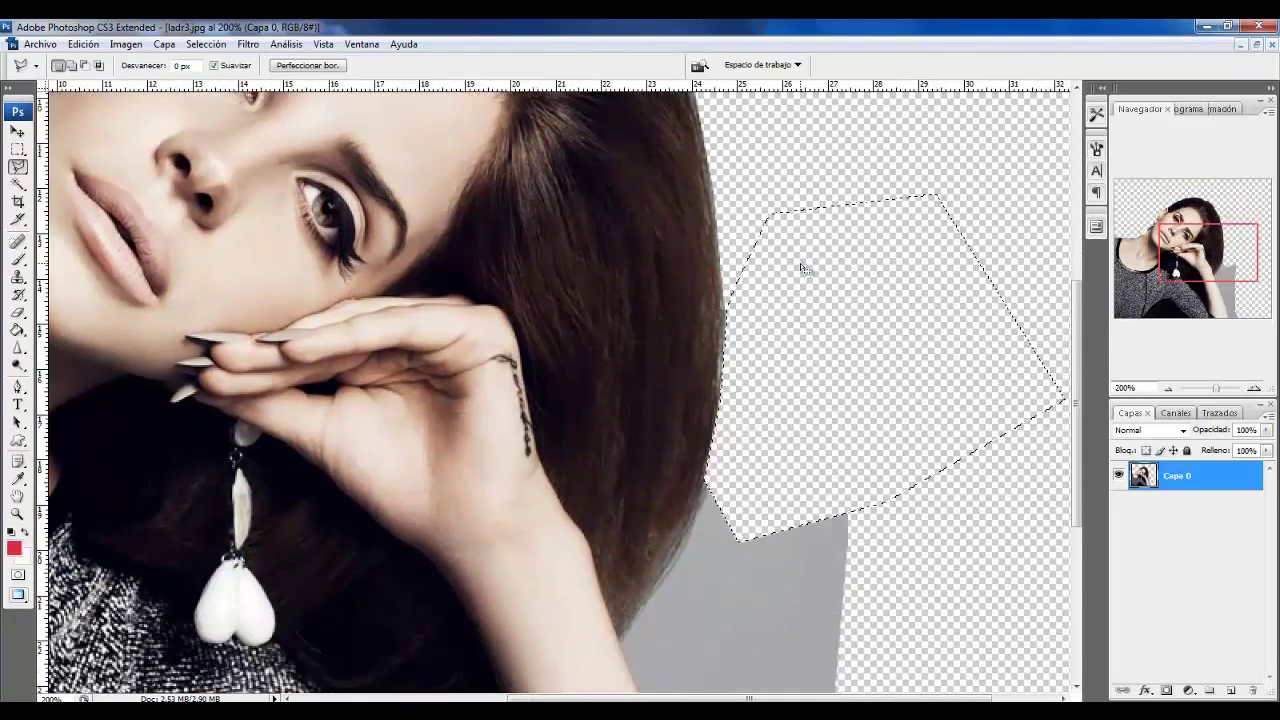
scroll(800, 267, "down", 3)
scroll(800, 267, "down", 1)
- Enclose the next grey patch along the hair with a lasso outline
left_click(970, 350)
left_click(908, 265)
left_click(810, 226)
left_click(705, 243)
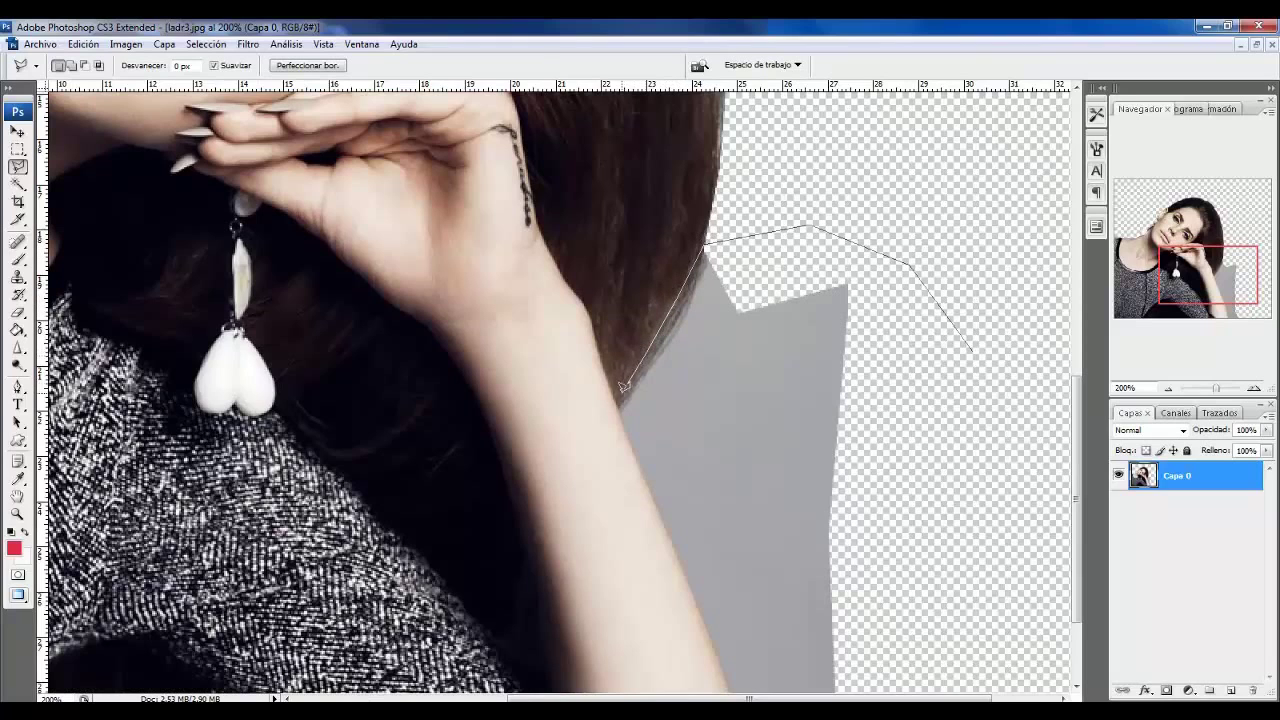
left_click(640, 460)
left_click(905, 546)
double_click(975, 377)
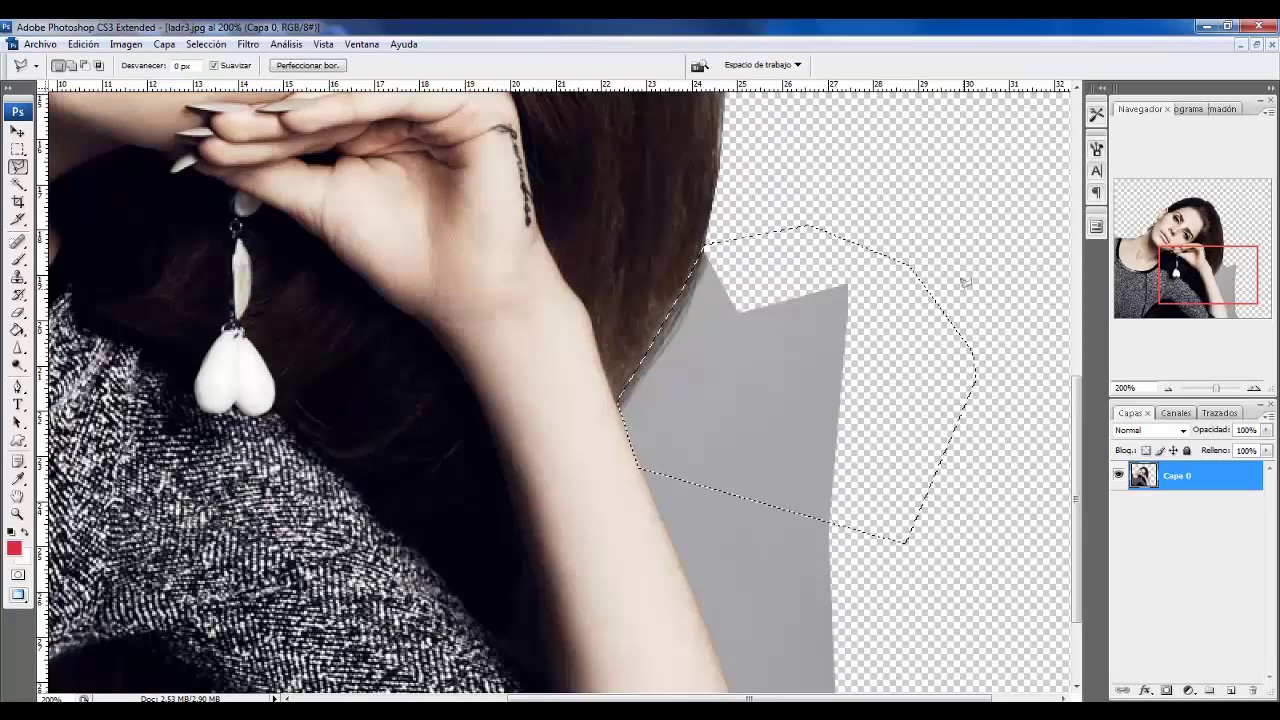
scroll(966, 280, "down", 1)
scroll(966, 280, "down", 2)
- Outline the grey backdrop beside the arm
left_click(981, 384)
left_click(920, 328)
left_click(728, 298)
left_click(632, 310)
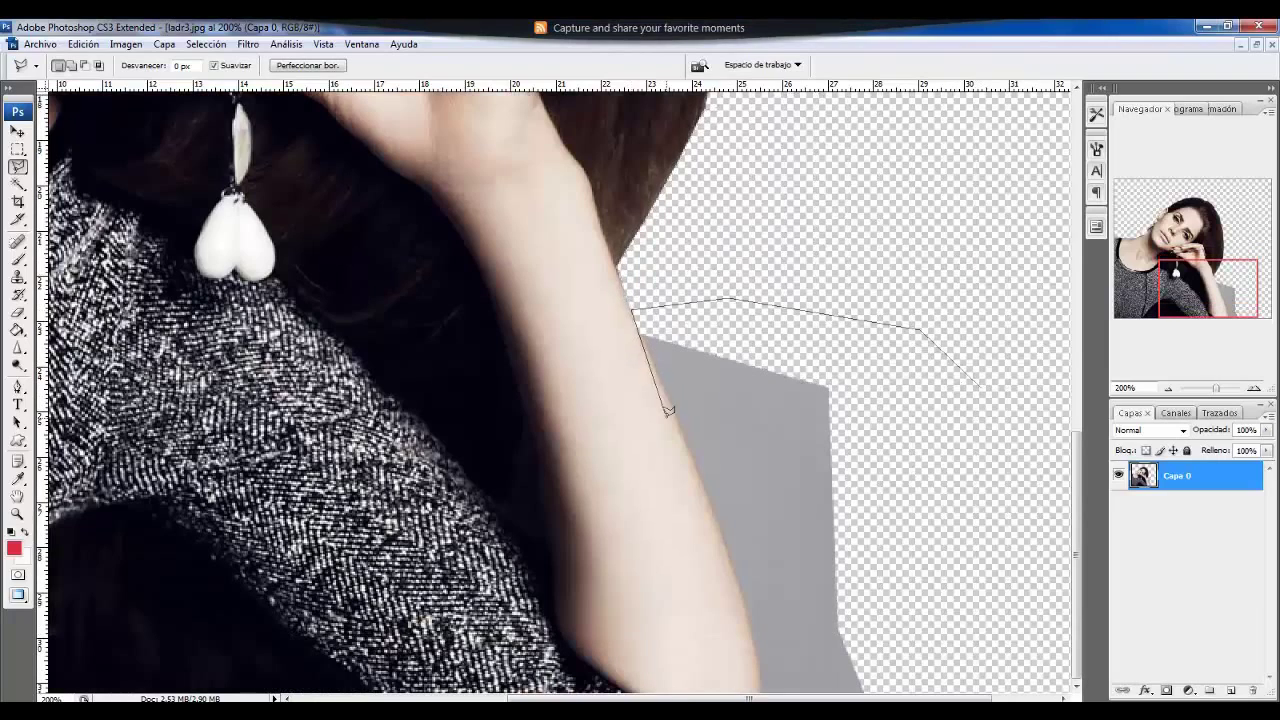
left_click(750, 608)
left_click(880, 604)
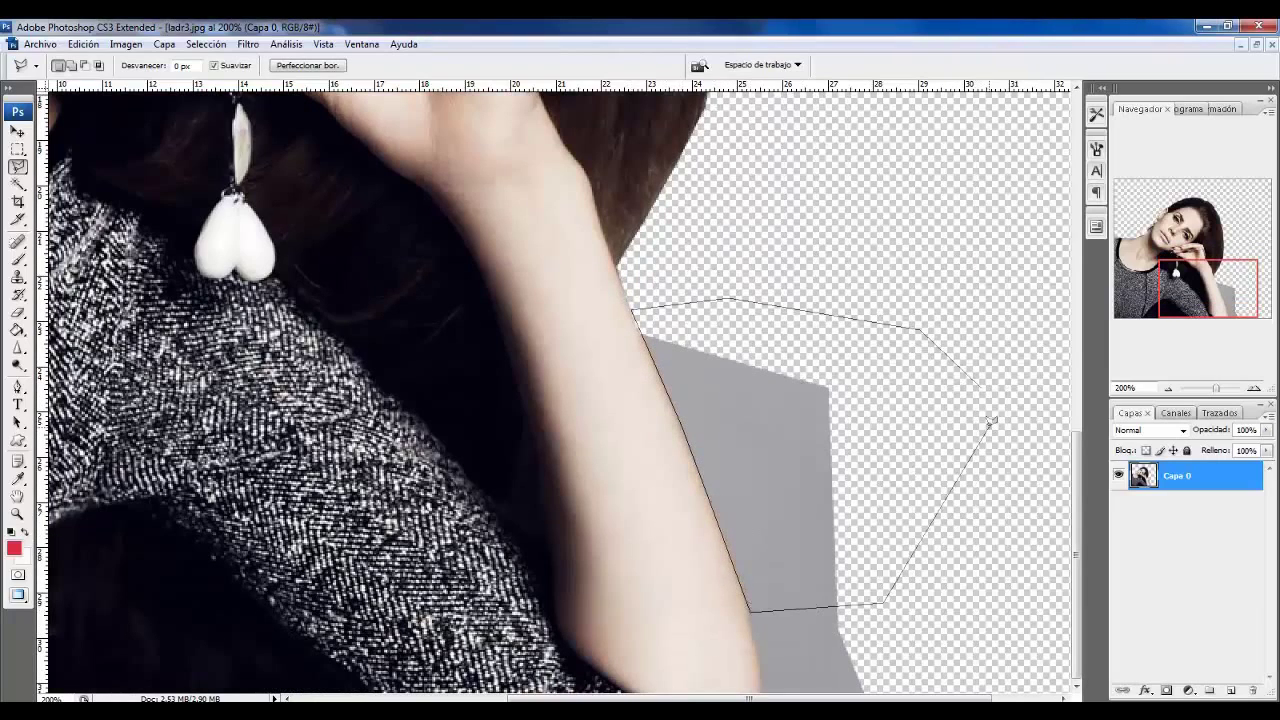
double_click(988, 422)
- Zoom to fit the whole image and select the last grey scrap at the bottom
key("ctrl+minus")
key("ctrl+minus")
key("ctrl+minus")
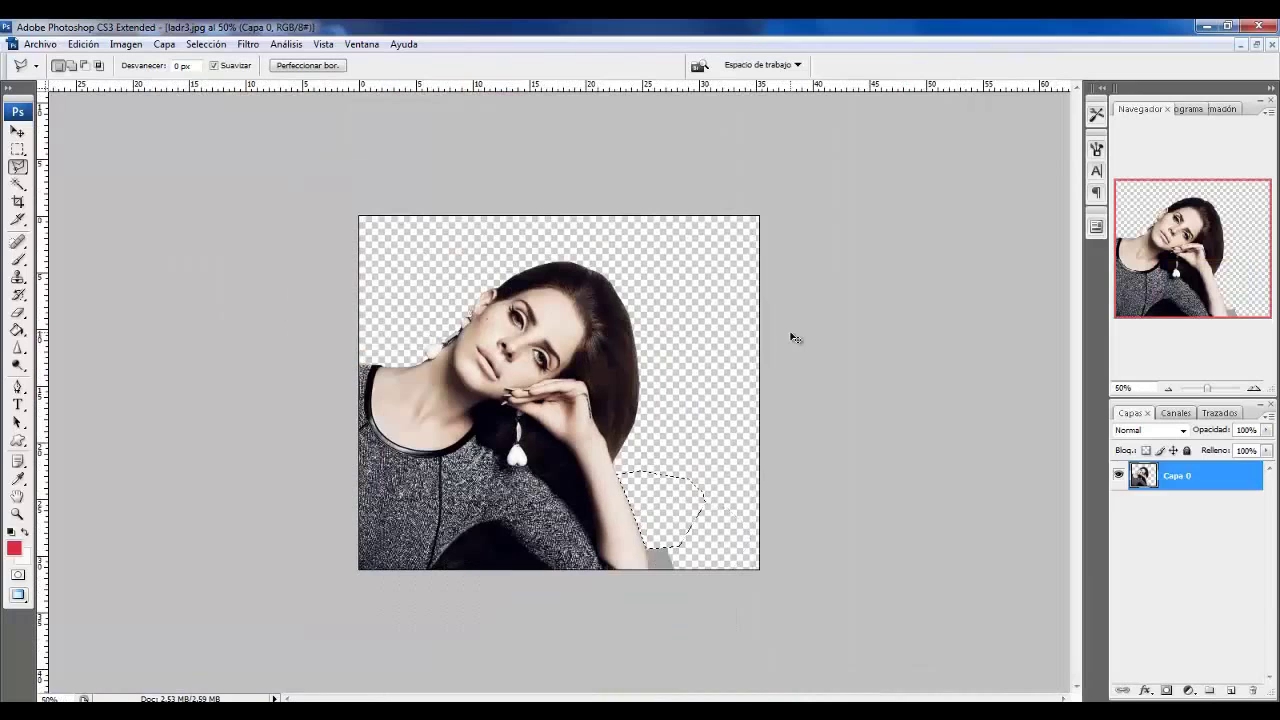
key("ctrl+plus")
left_click(761, 674)
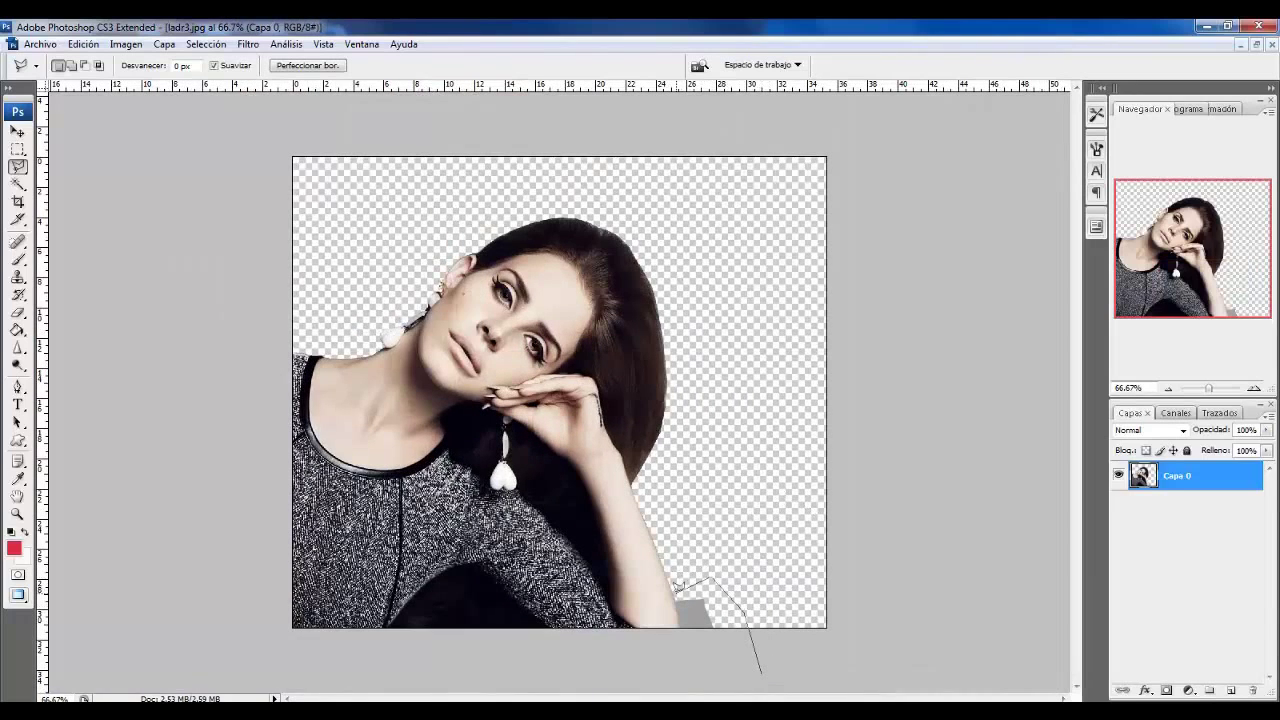
double_click(731, 655)
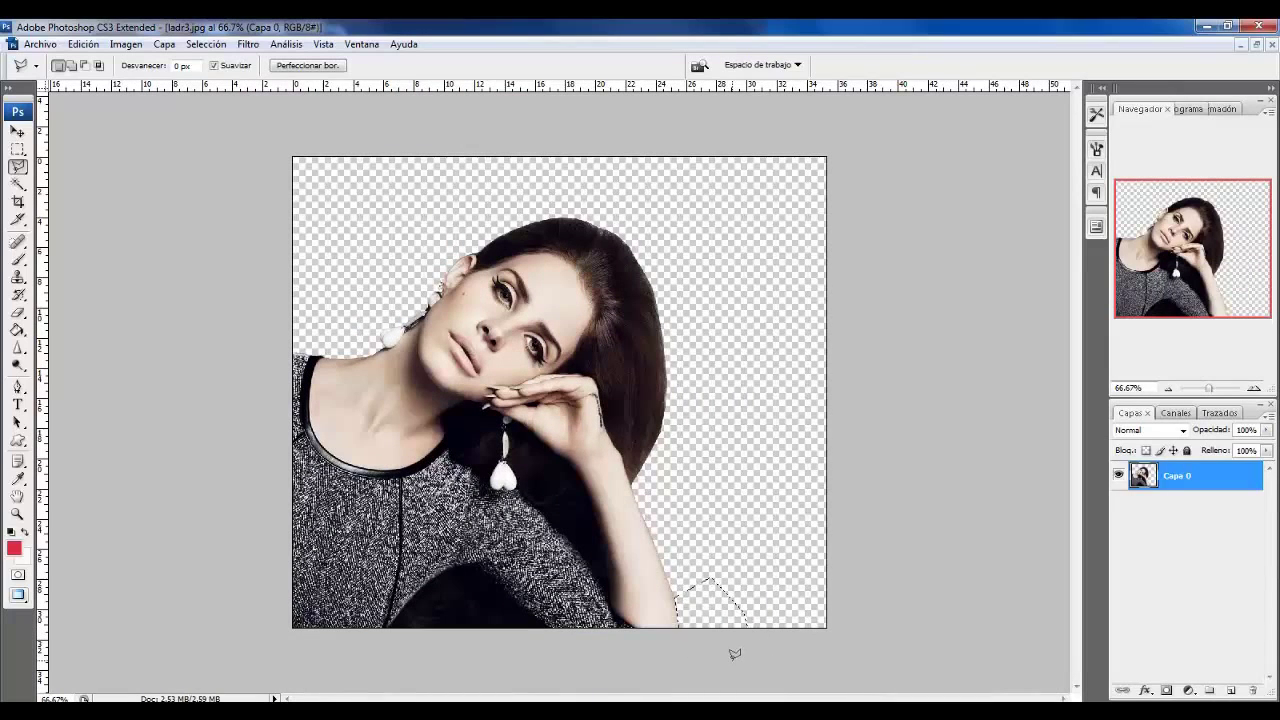
left_click(18, 184)
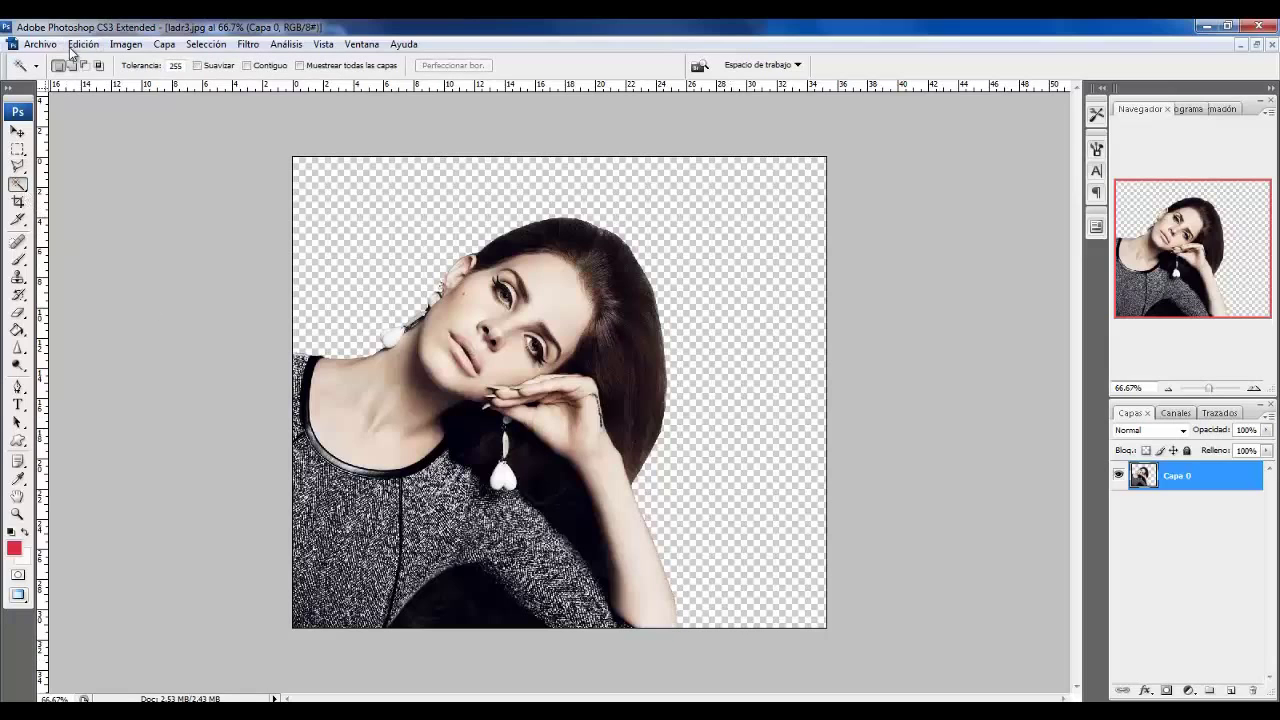
left_click(40, 44)
- Save the cutout as PNG (ladr3.png.png) in the banner project folder
left_click(58, 246)
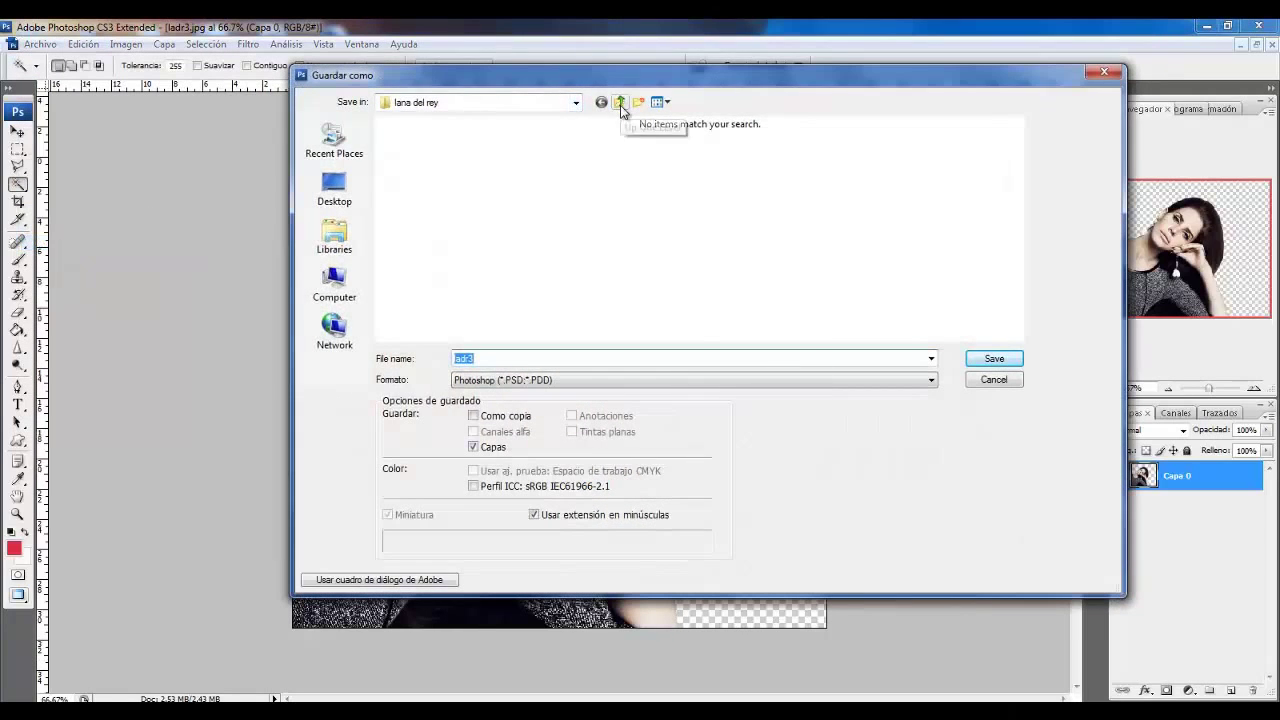
left_click(620, 102)
left_click(620, 102)
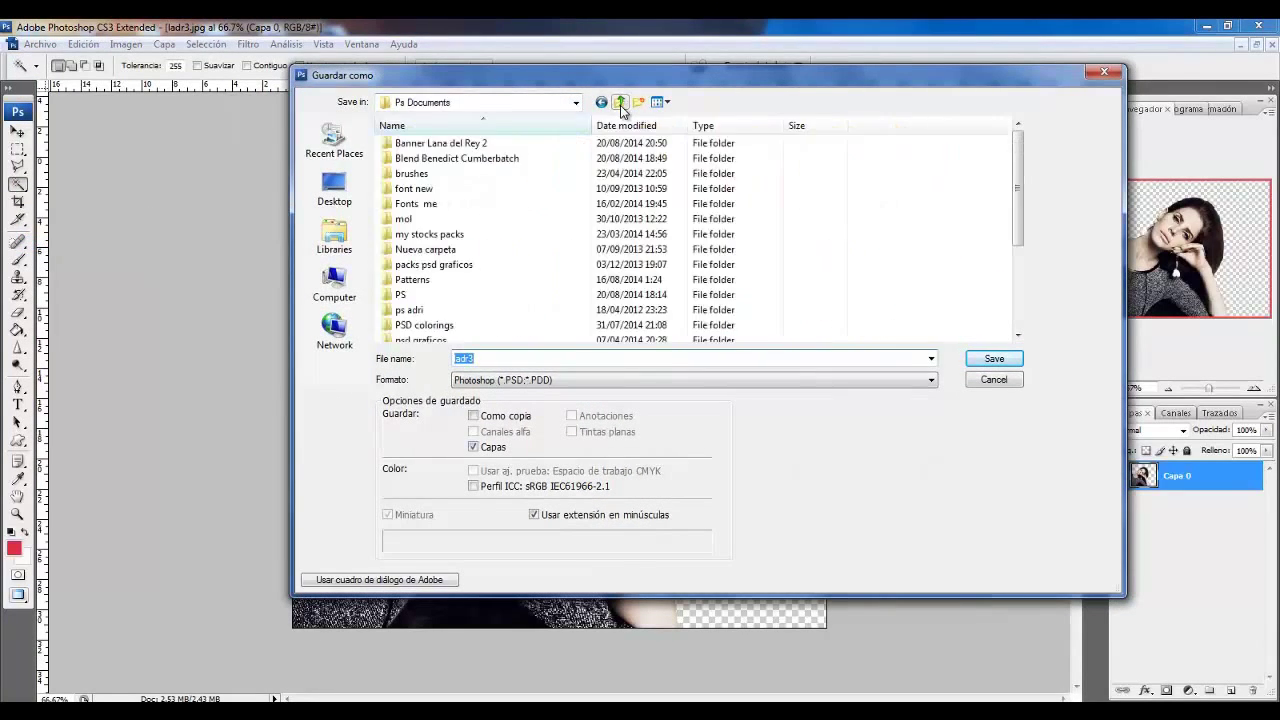
double_click(441, 143)
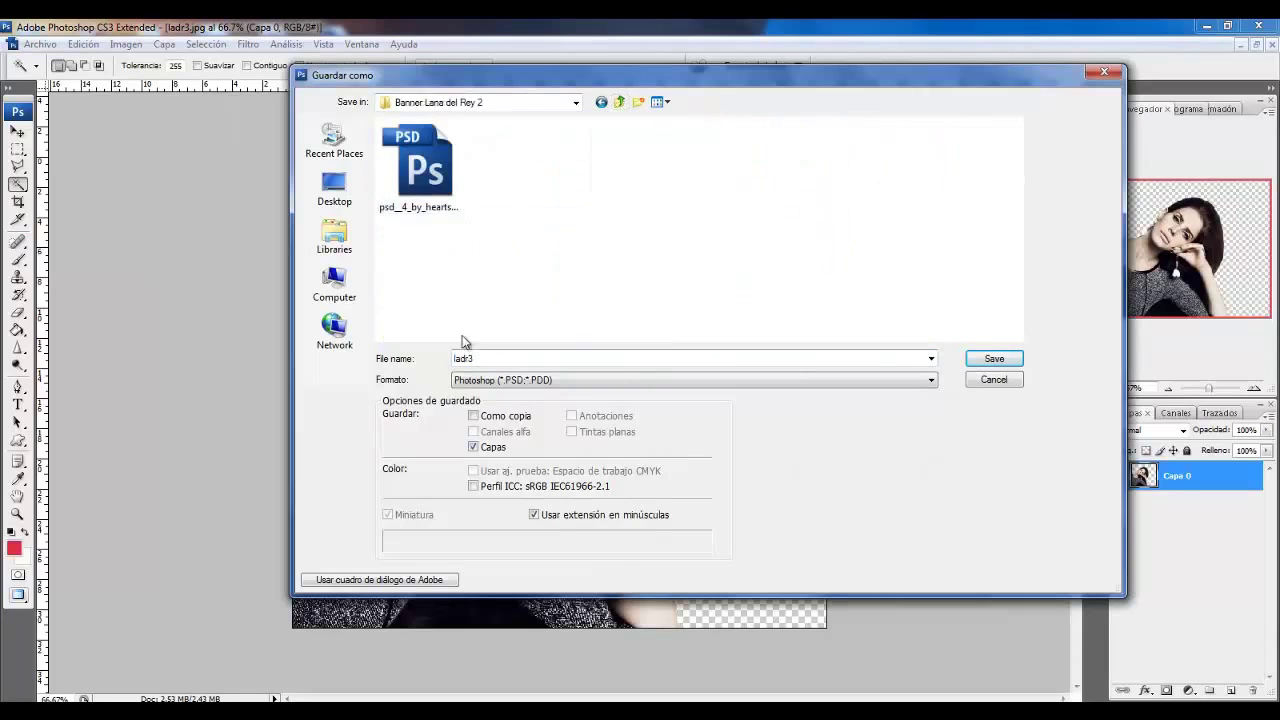
type(".png")
left_click(494, 380)
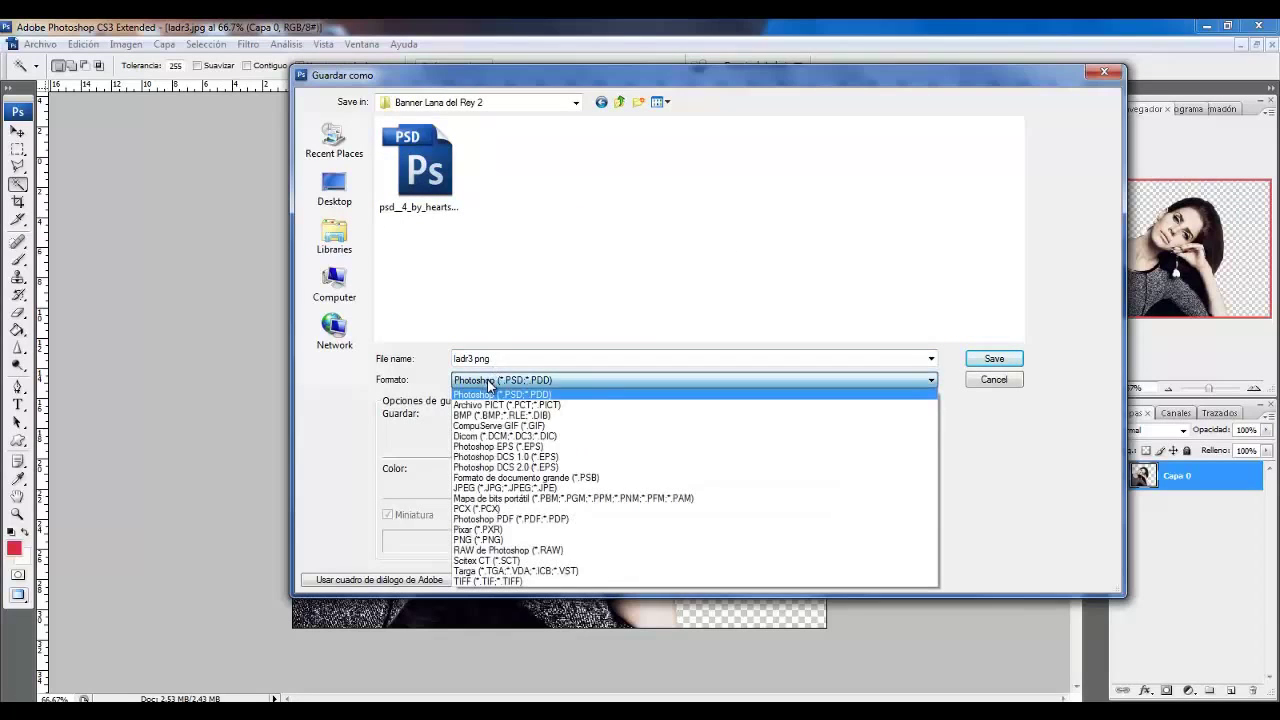
left_click(520, 539)
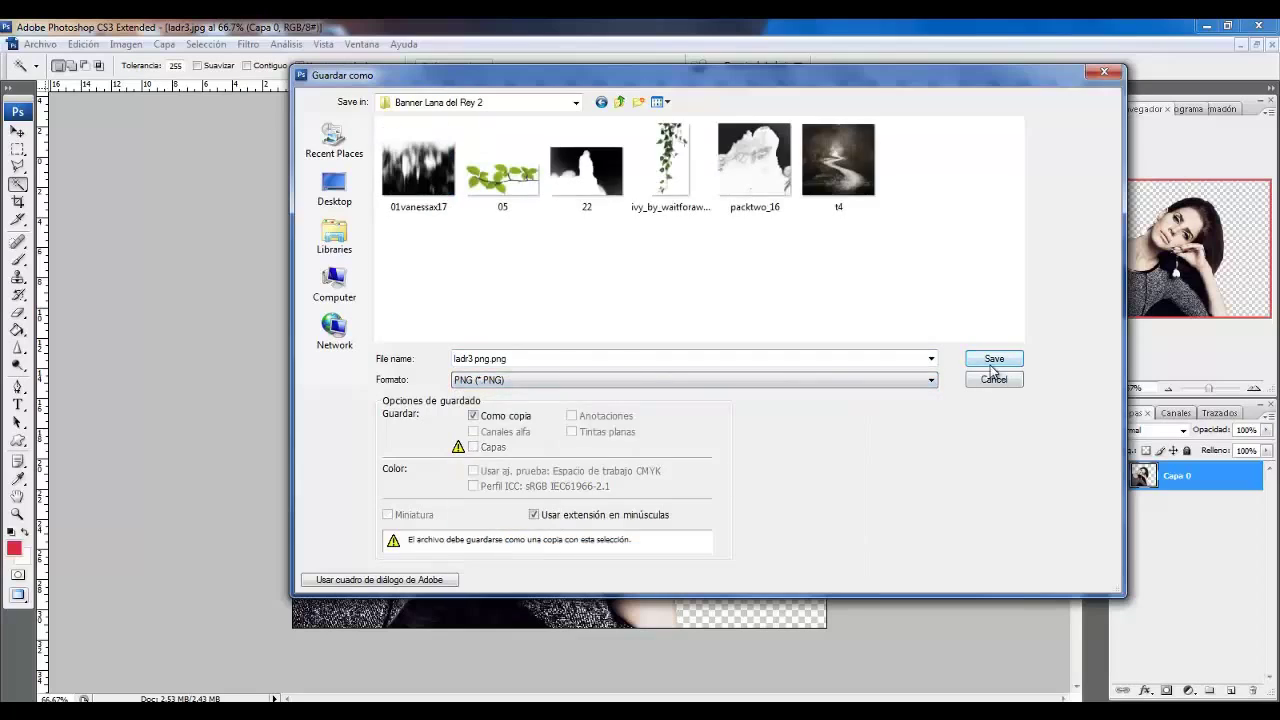
left_click(994, 358)
left_click(694, 362)
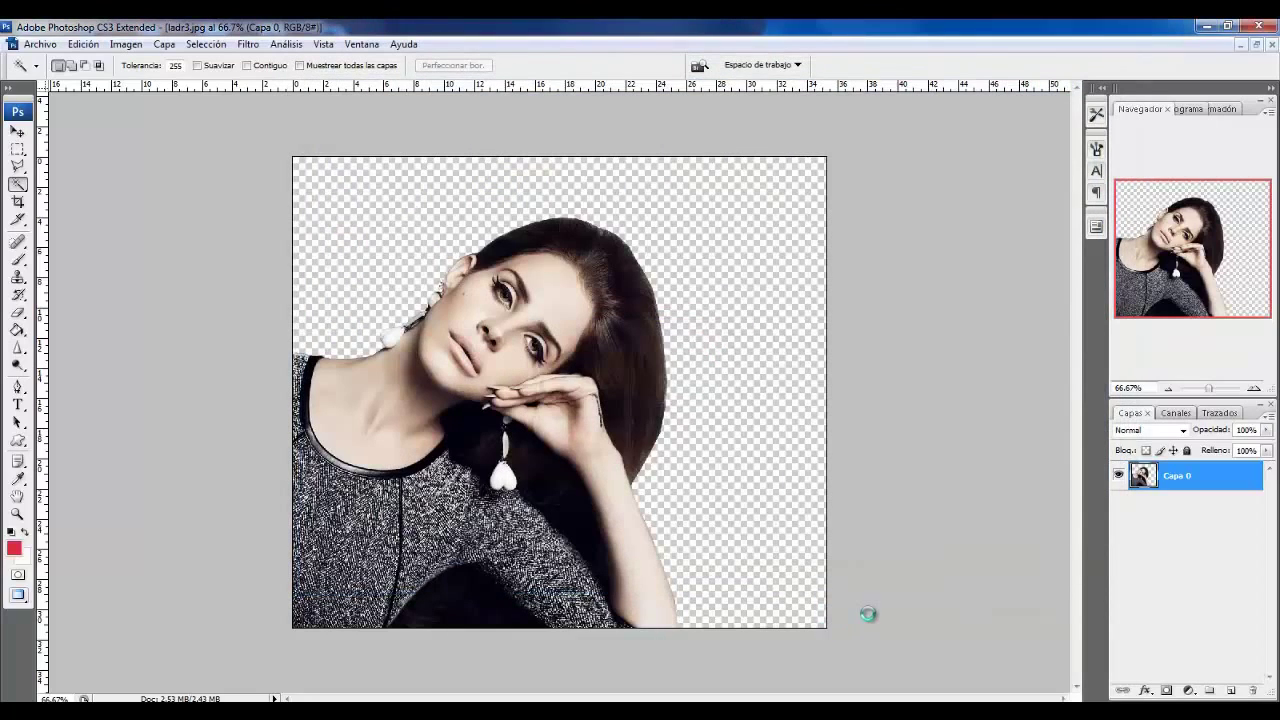
- In ladr5.jpg, erase the grey backdrop below the skirt with the Polygonal Lasso and deselect
key("ctrl+Tab")
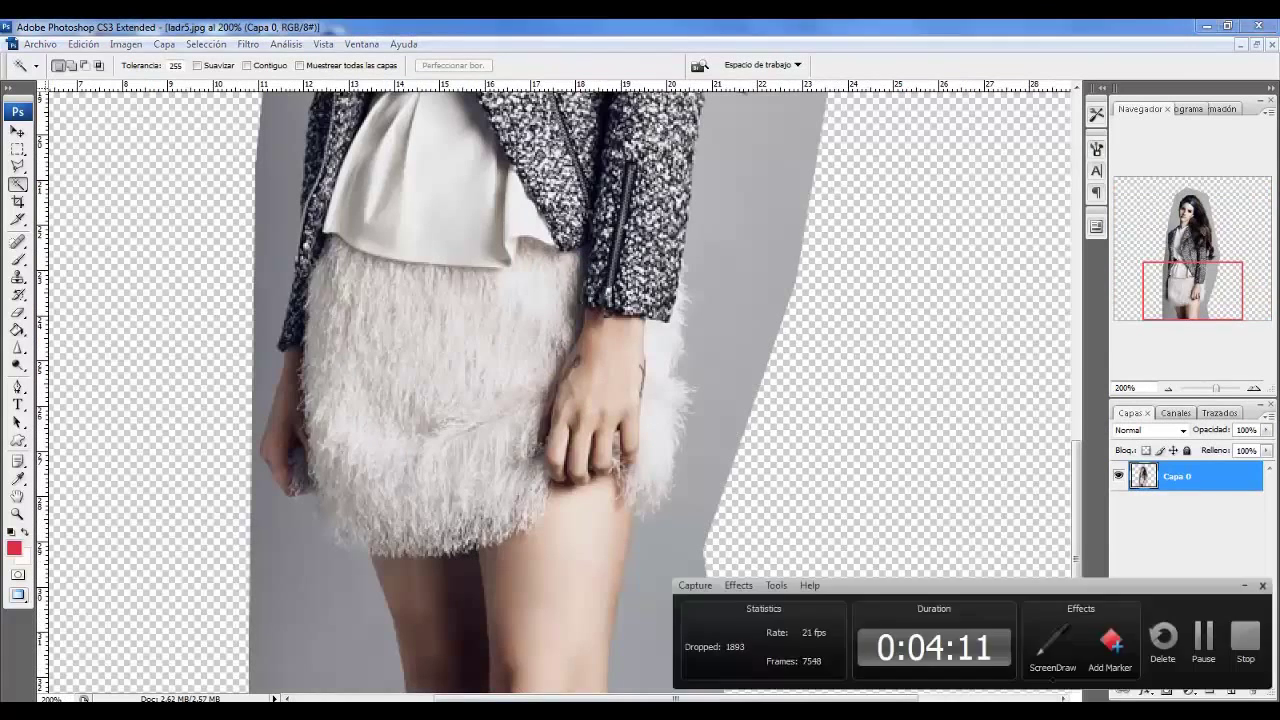
key("l")
left_click(196, 476)
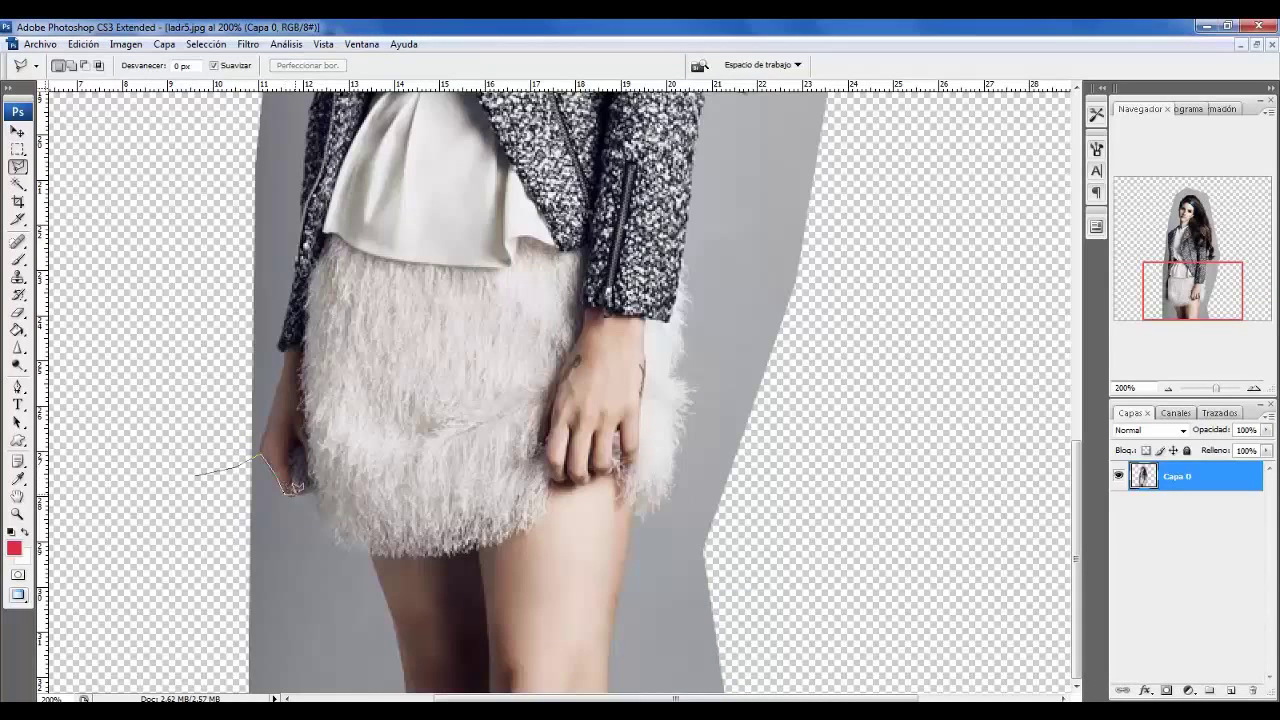
left_click(288, 491)
left_click(388, 596)
left_click(168, 614)
left_click(196, 476)
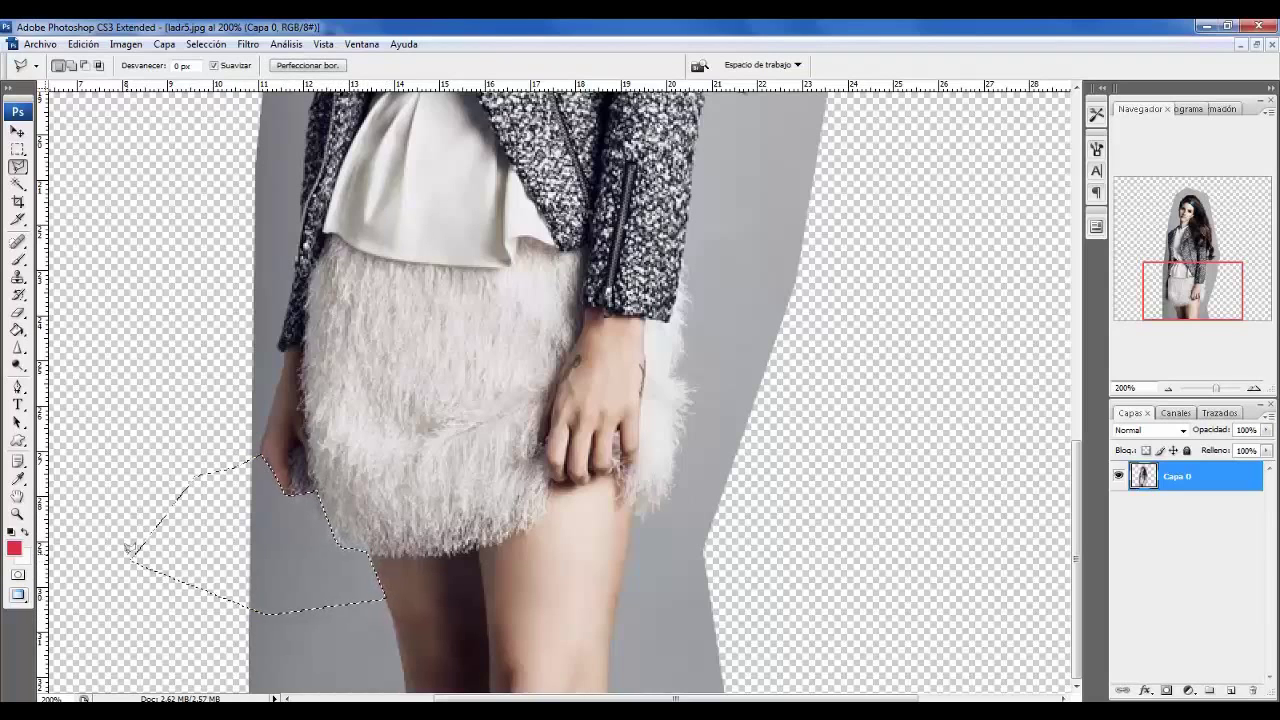
key("Delete")
key("ctrl+d")
- Outline the small grey scrap at the photo's bottom-left
key("ctrl+minus")
key("ctrl+minus")
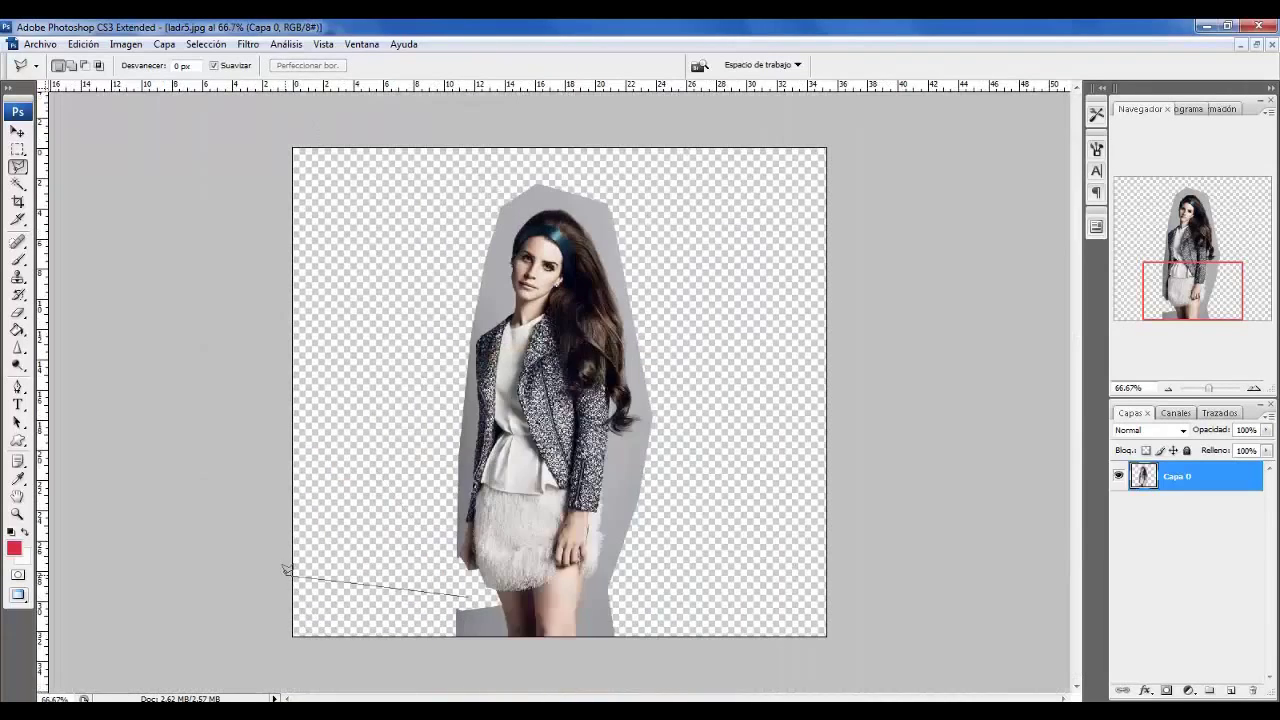
left_click(508, 684)
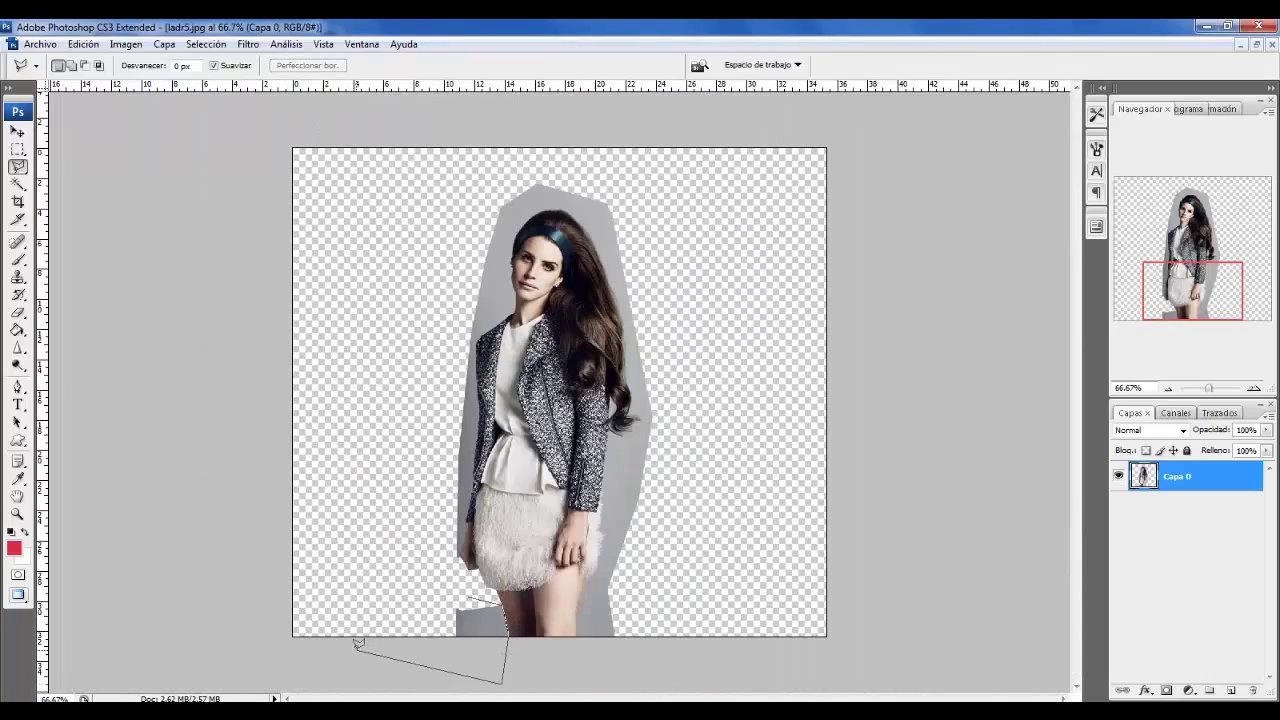
double_click(352, 596)
- At 200% zoom, outline the grey backdrop beside the jacket's left side, then deselect
key("ctrl+plus")
key("ctrl+plus")
scroll(352, 596, "down", 2)
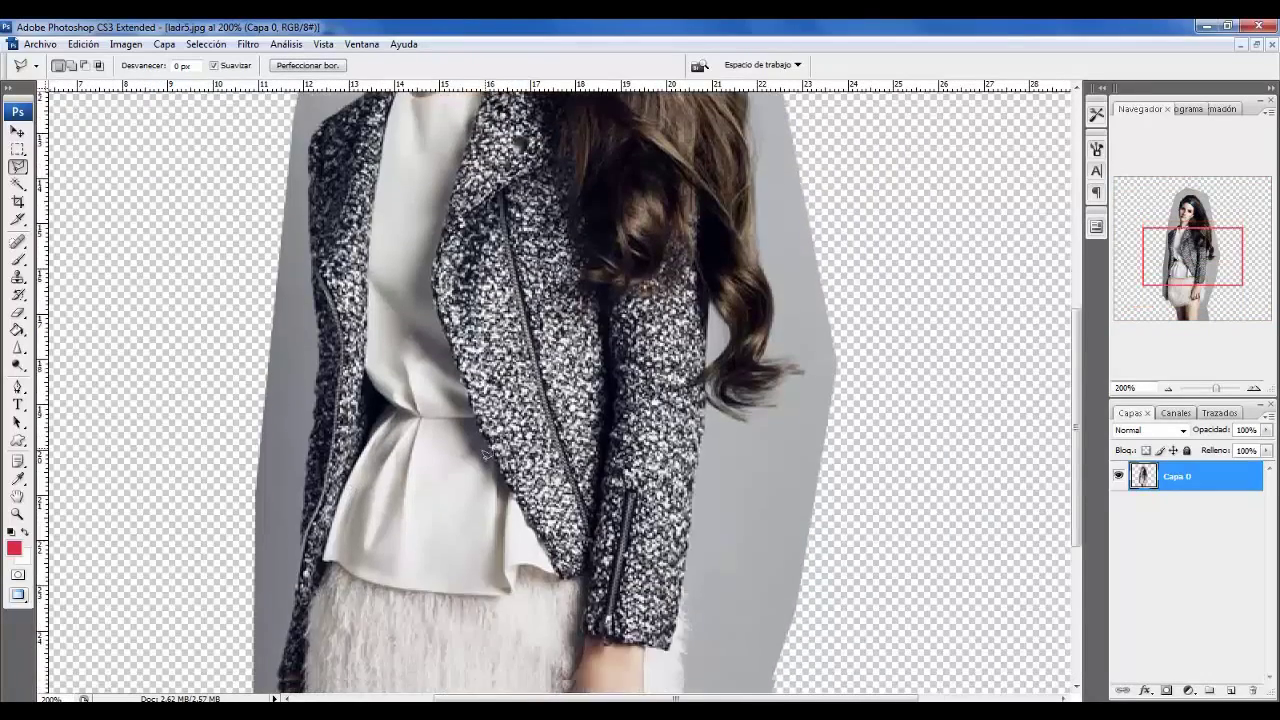
scroll(330, 300, "up", 3)
left_click(287, 221)
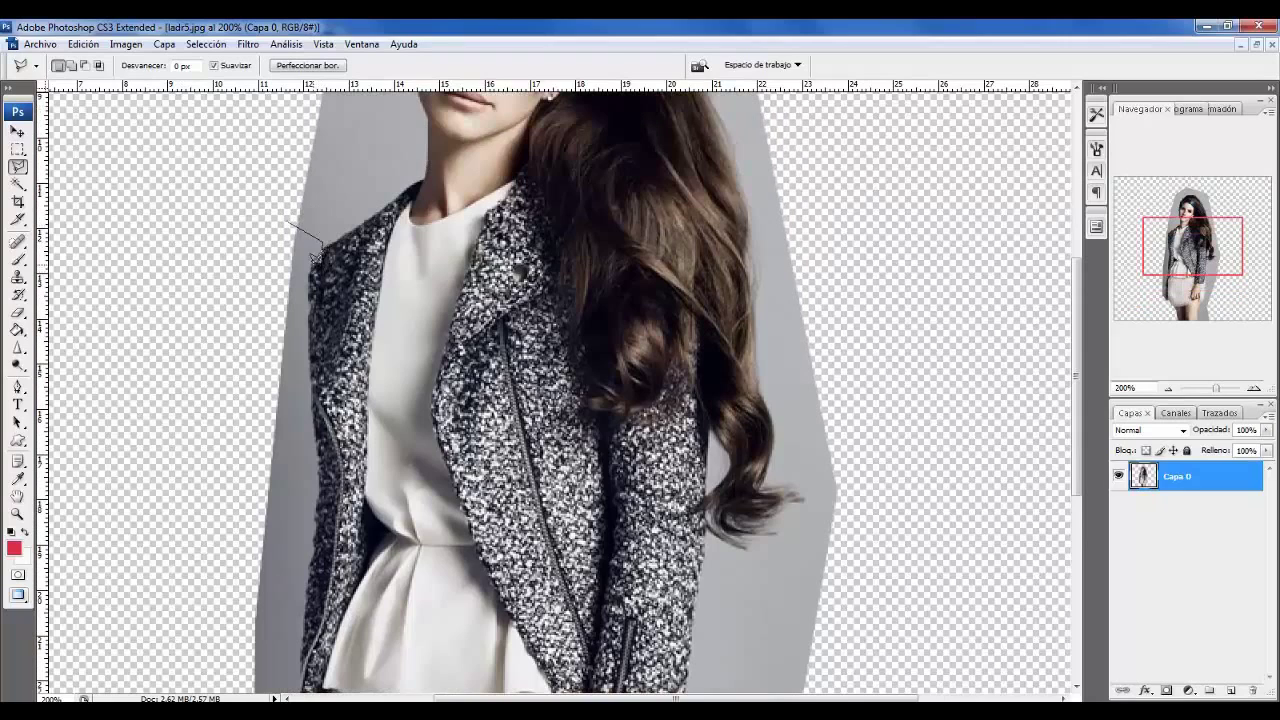
left_click(270, 229)
left_click(322, 494)
left_click(192, 505)
left_click(150, 385)
double_click(265, 231)
scroll(163, 352, "down", 3)
scroll(163, 352, "down", 1)
scroll(163, 352, "down", 3)
key("ctrl+d")
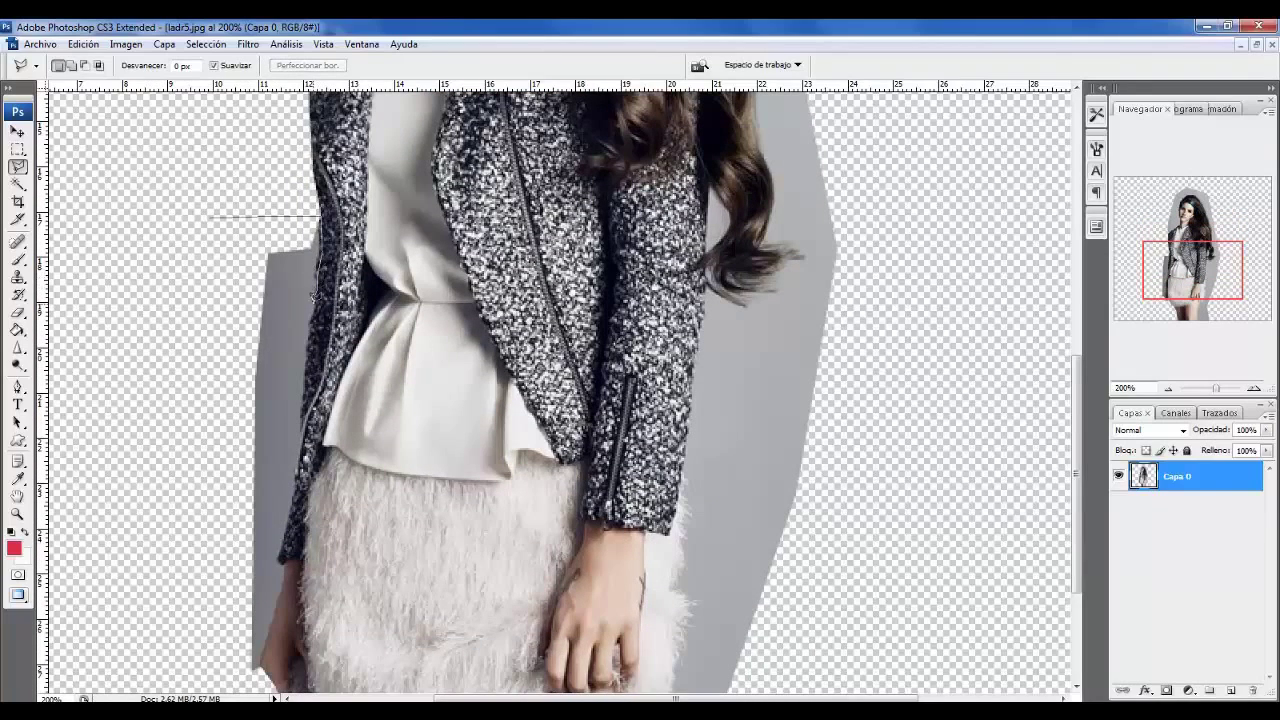
- Outline the grey backdrop left of the jacket and beside the skirt
double_click(105, 320)
scroll(160, 300, "down", 2)
key("ctrl+d")
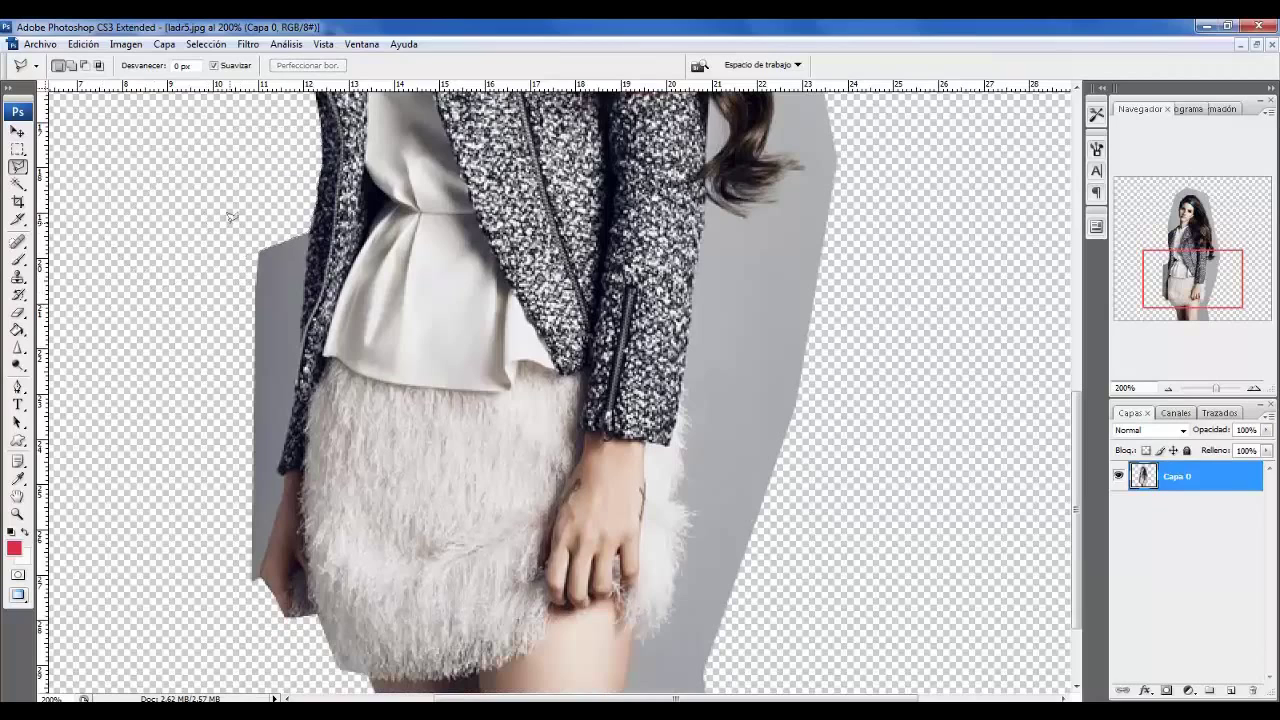
left_click(306, 226)
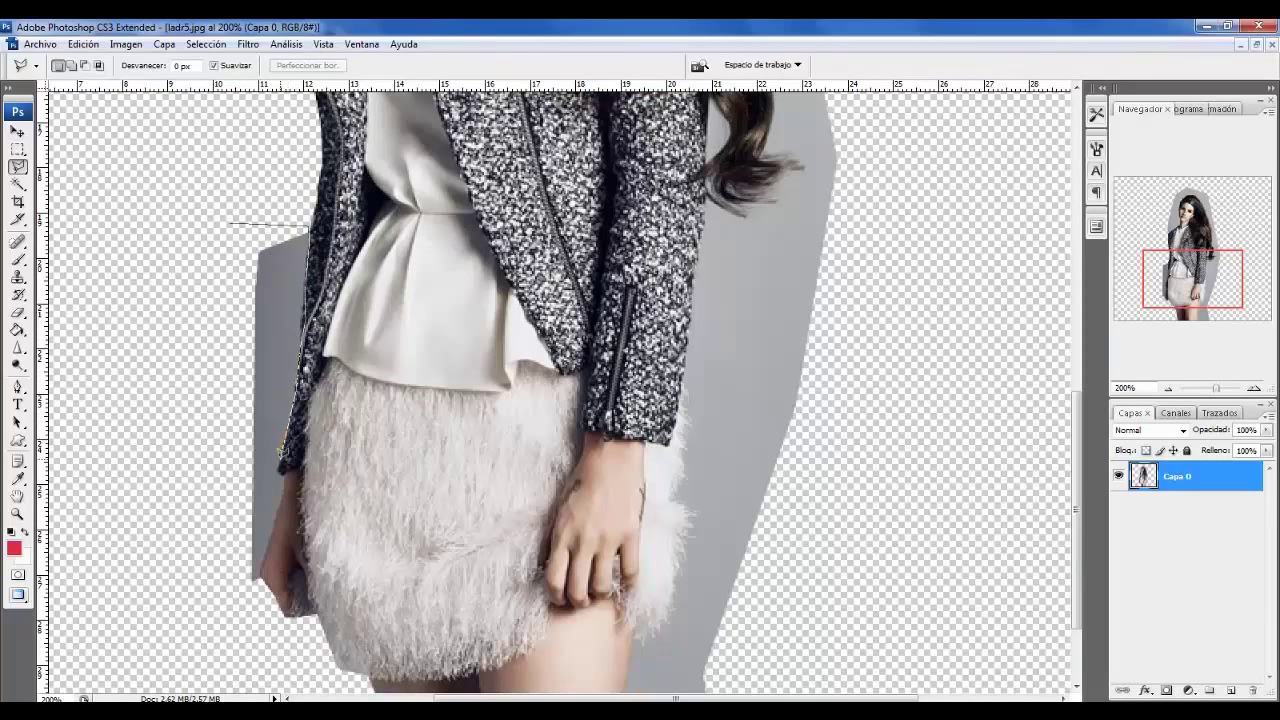
left_click(280, 468)
left_click(230, 478)
left_click(155, 325)
left_click(231, 222)
scroll(207, 378, "down", 2)
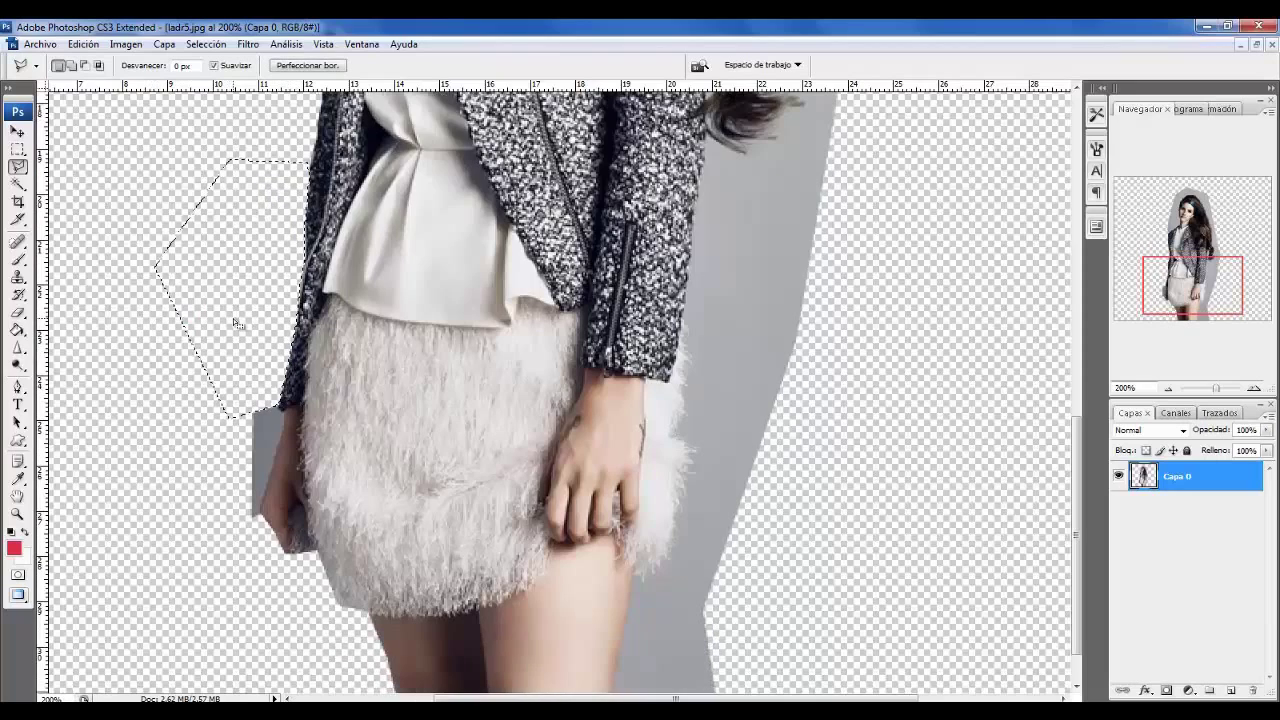
- Outline the grey area left of the skirt
left_click(201, 388)
left_click(262, 496)
left_click(210, 553)
left_click(150, 465)
scroll(150, 465, "down", 2)
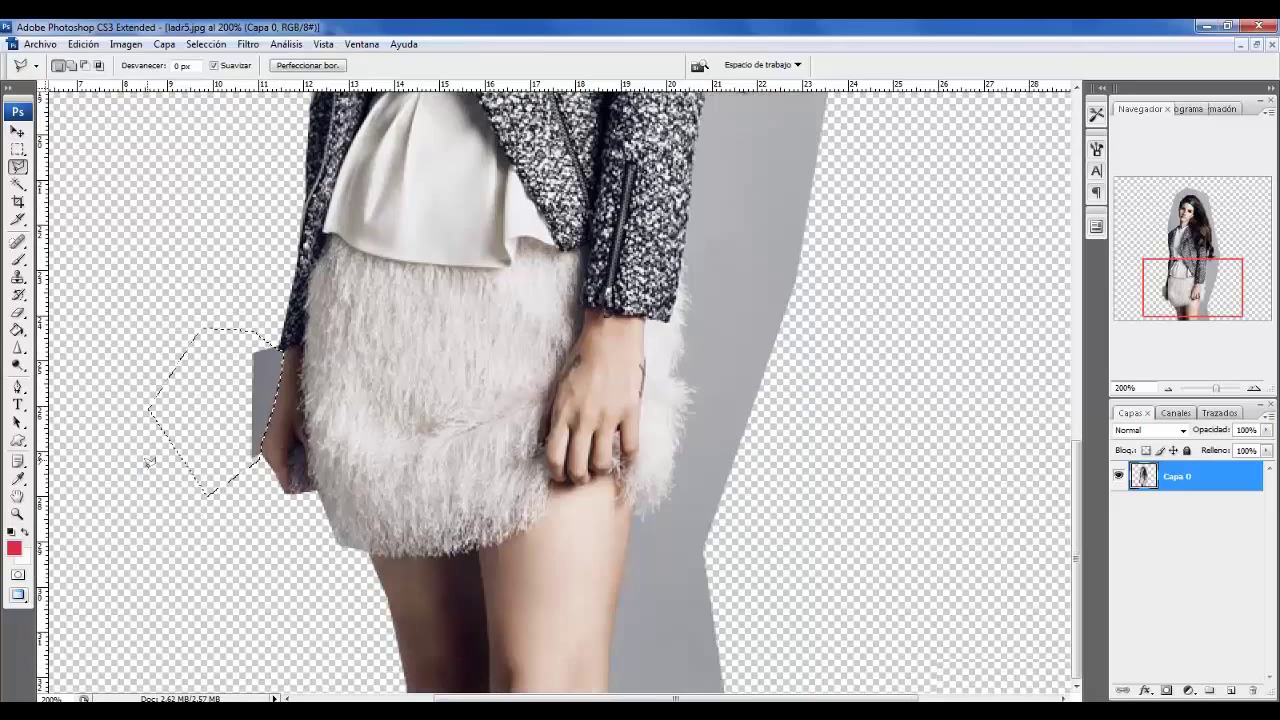
left_click(205, 328)
- Outline the grey strip right of the skirt and delete it
left_click(850, 187)
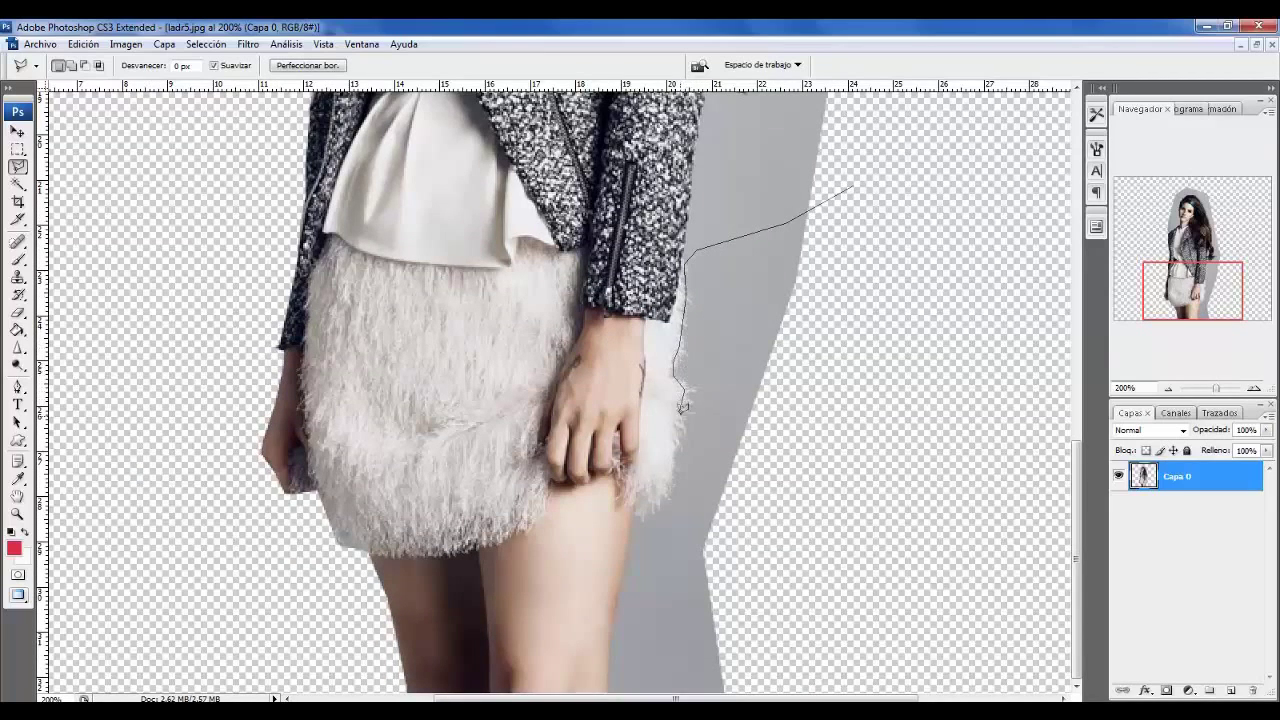
left_click(775, 515)
left_click(897, 352)
left_click(897, 237)
left_click(850, 187)
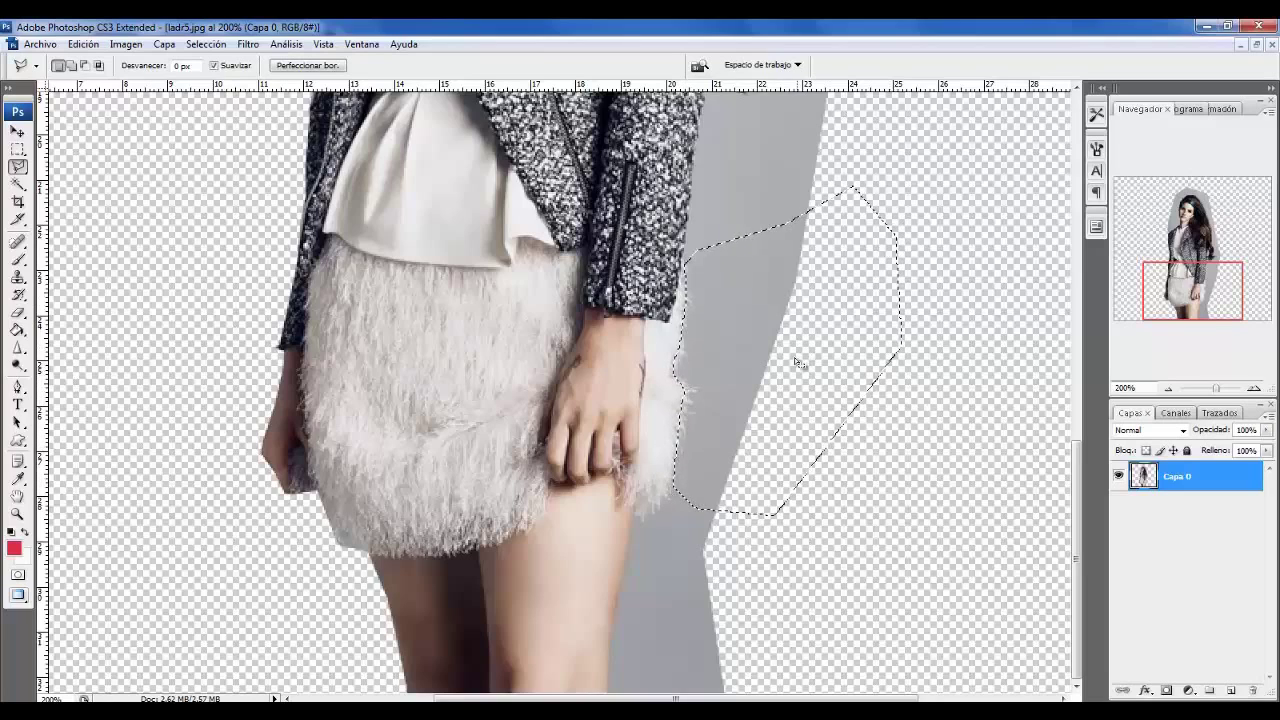
key("Delete")
- Begin outlining the grey backdrop beside the legs
left_click(817, 584)
left_click(749, 555)
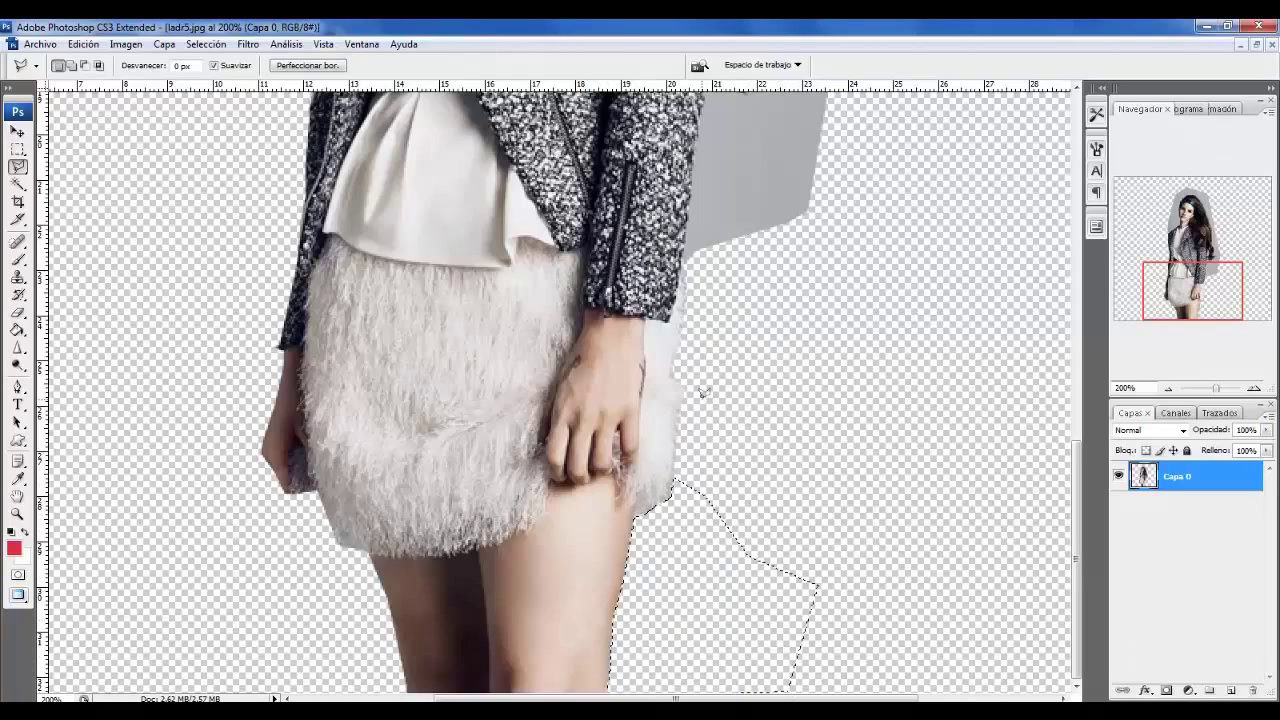
scroll(730, 390, "up", 2)
scroll(764, 162, "up", 3)
scroll(787, 136, "up", 2)
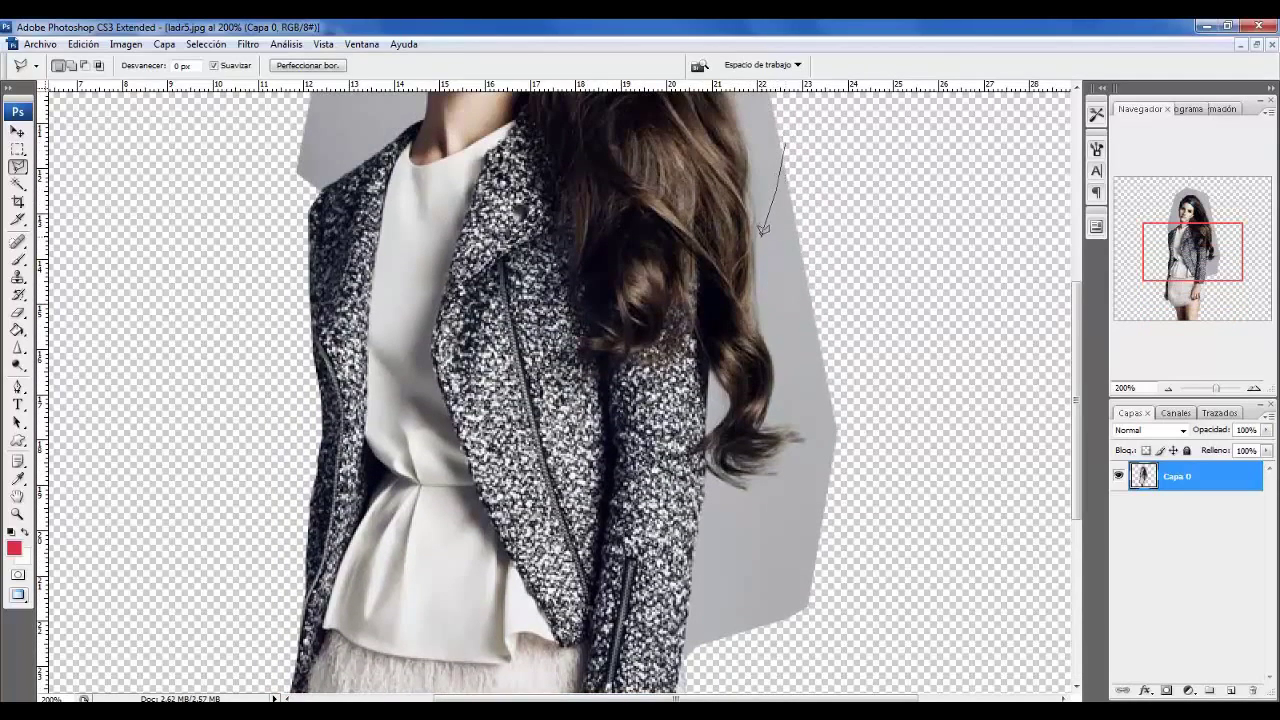
- Outline the grey area to the right of the hair
left_click(825, 392)
left_click(888, 370)
left_click(910, 185)
left_click(850, 155)
left_click(785, 145)
scroll(812, 188, "up", 2)
scroll(811, 188, "up", 5)
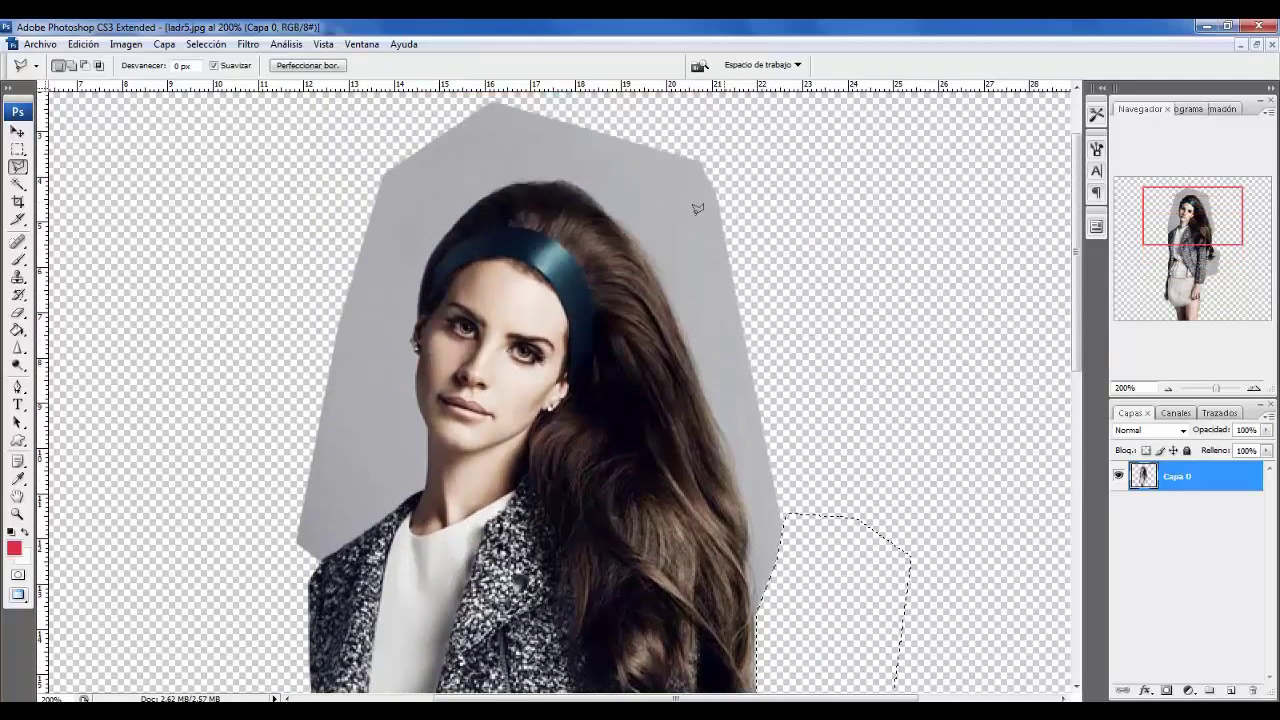
- At 300% zoom, delete the grey outlined left of the face and chin
left_click(395, 108)
left_click(483, 123)
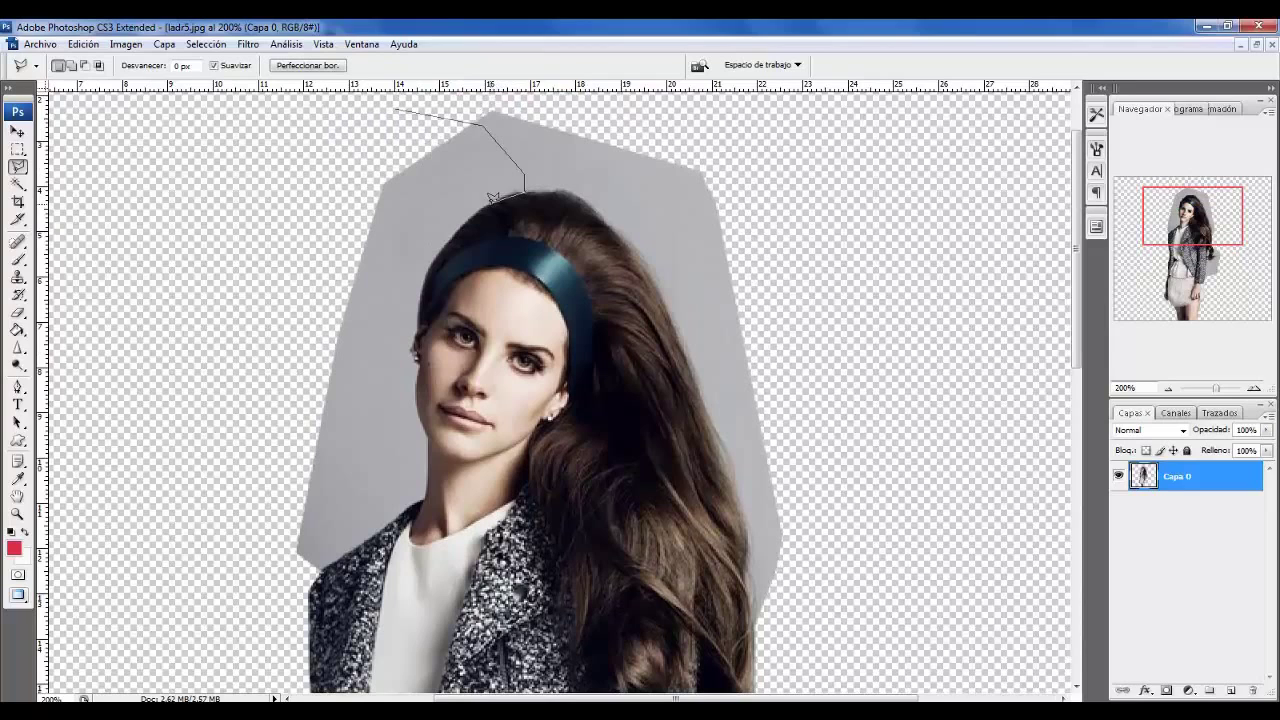
key("ctrl+plus")
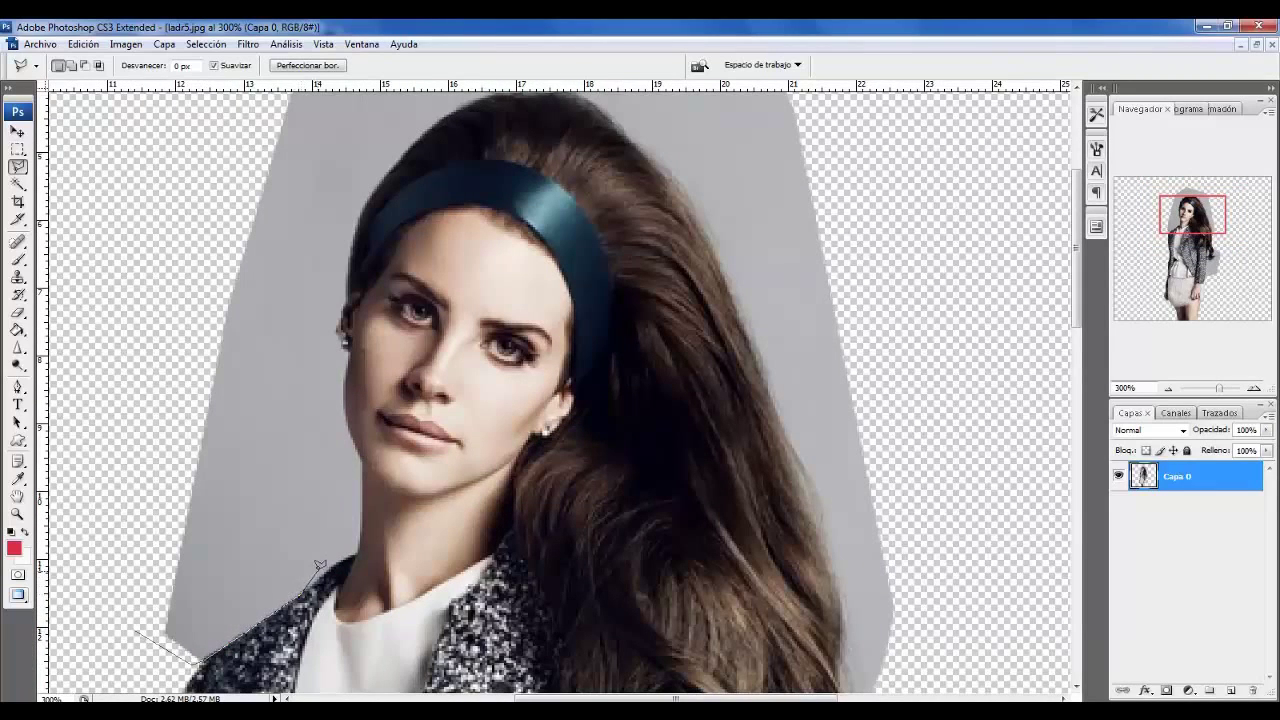
left_click(360, 452)
double_click(120, 375)
key("Delete")
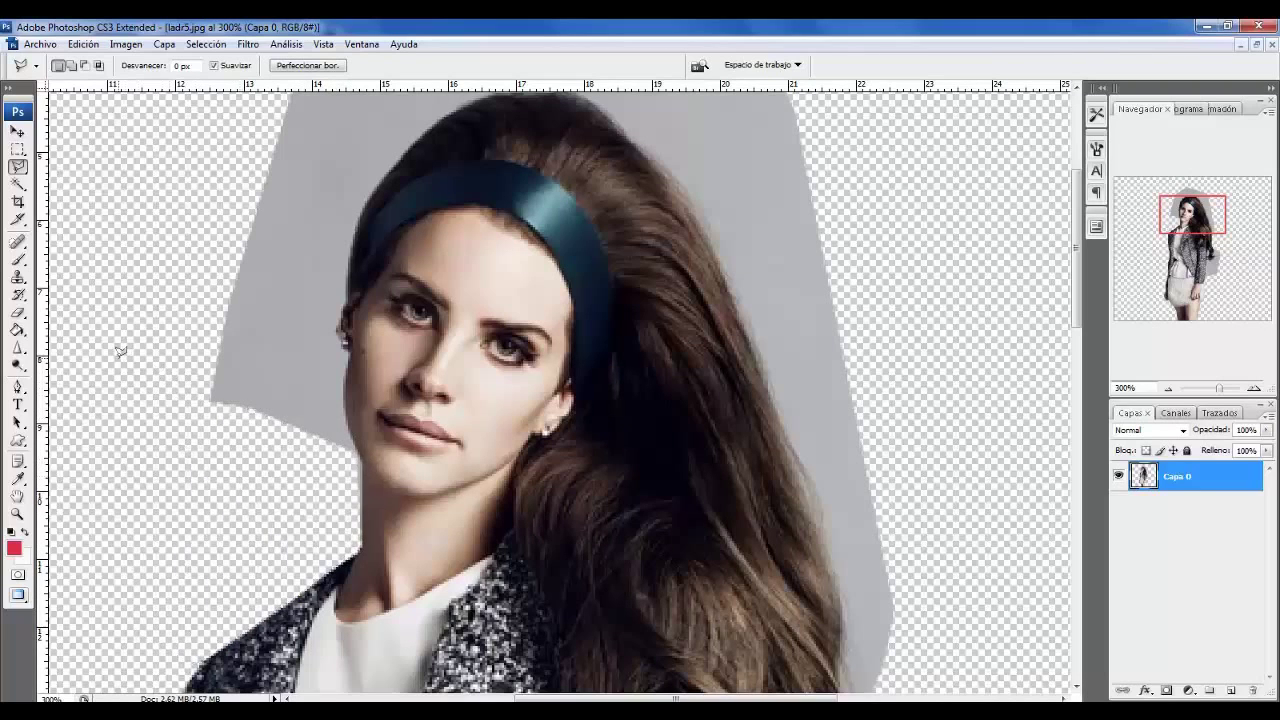
- Start a new outline around the grey left of the face and cheek
left_click(118, 366)
left_click(196, 487)
left_click(247, 528)
left_click(360, 543)
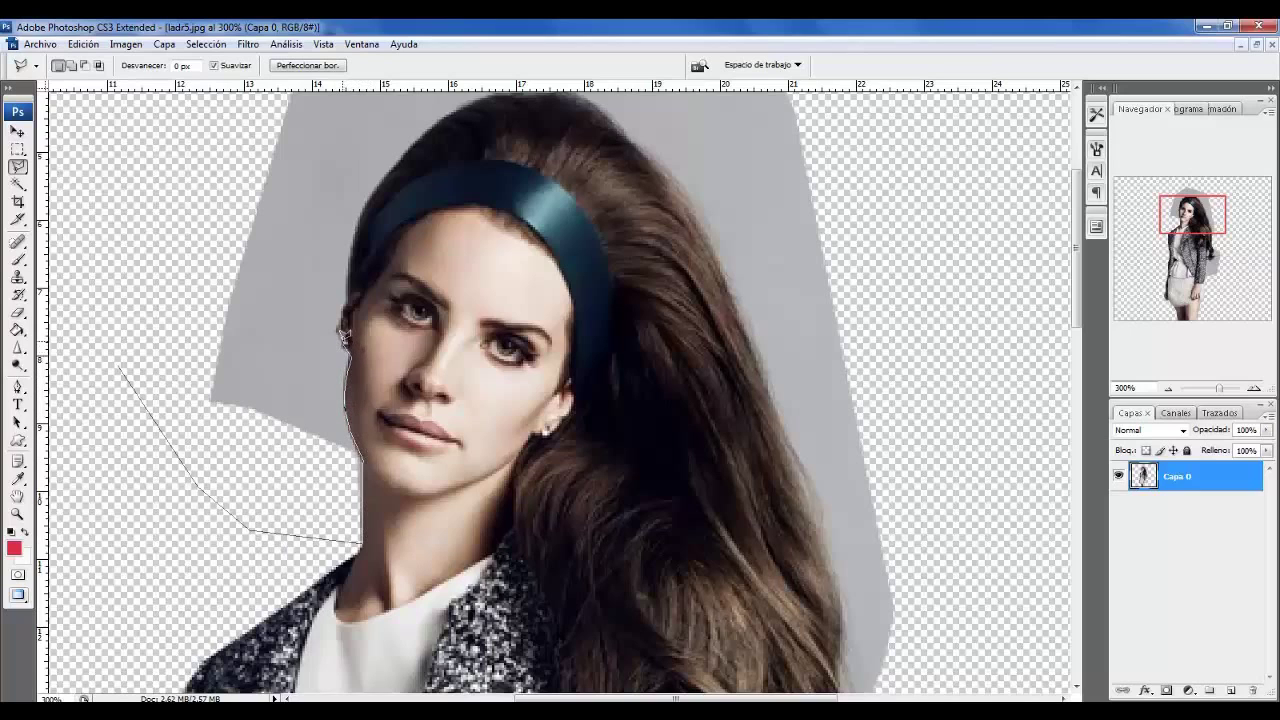
left_click(344, 335)
scroll(202, 230, "up", 5)
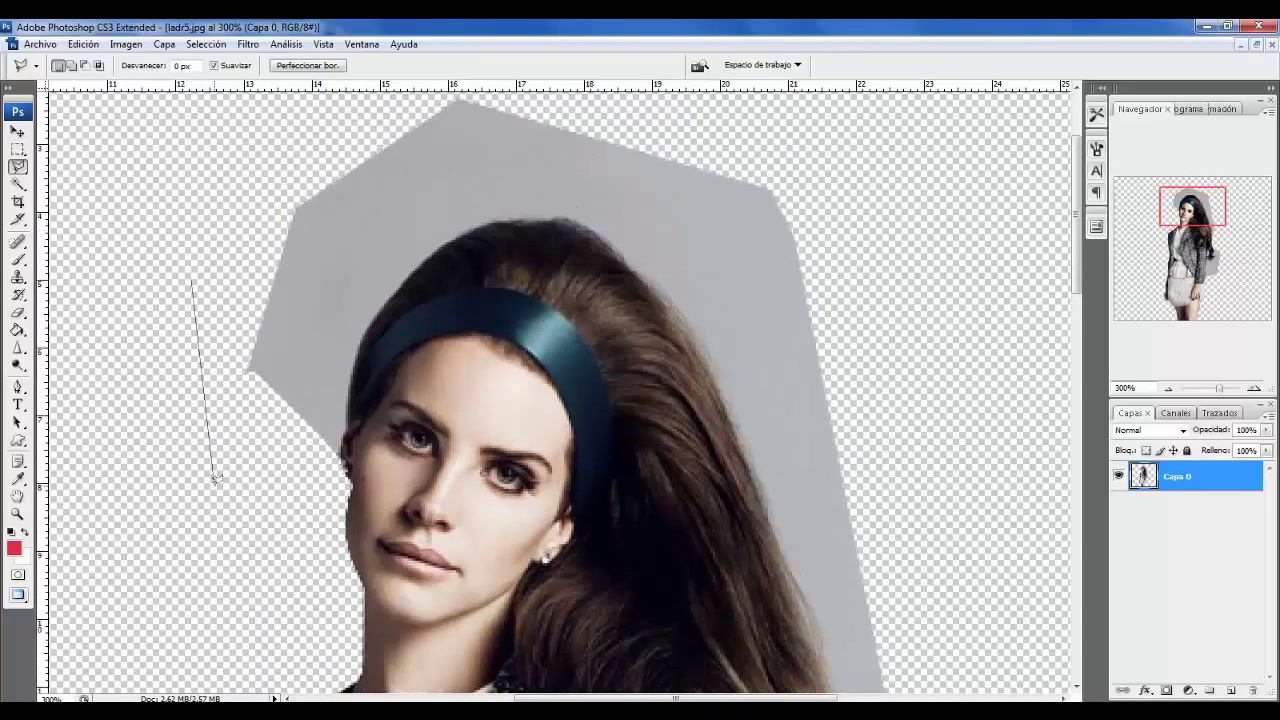
- Outline the grey left of the head and along the face edge
left_click(214, 484)
left_click(310, 483)
double_click(340, 345)
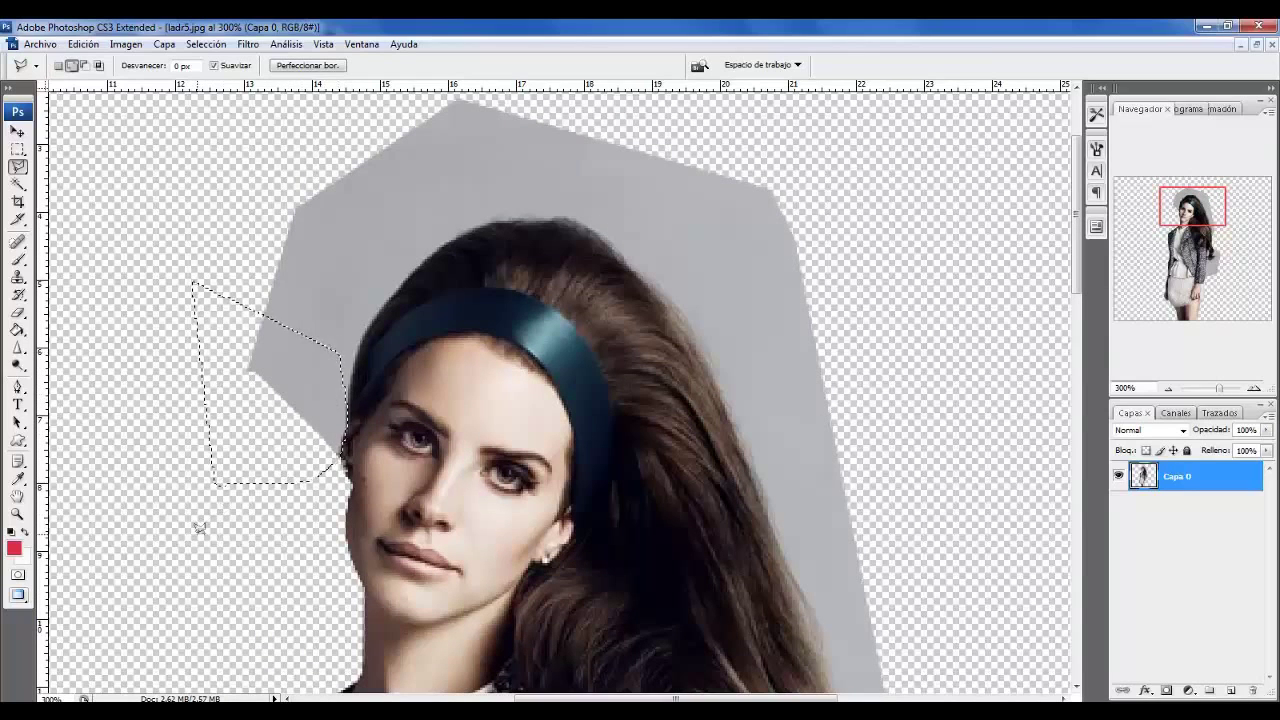
left_click(205, 371)
left_click(120, 492)
left_click(250, 658)
double_click(328, 683)
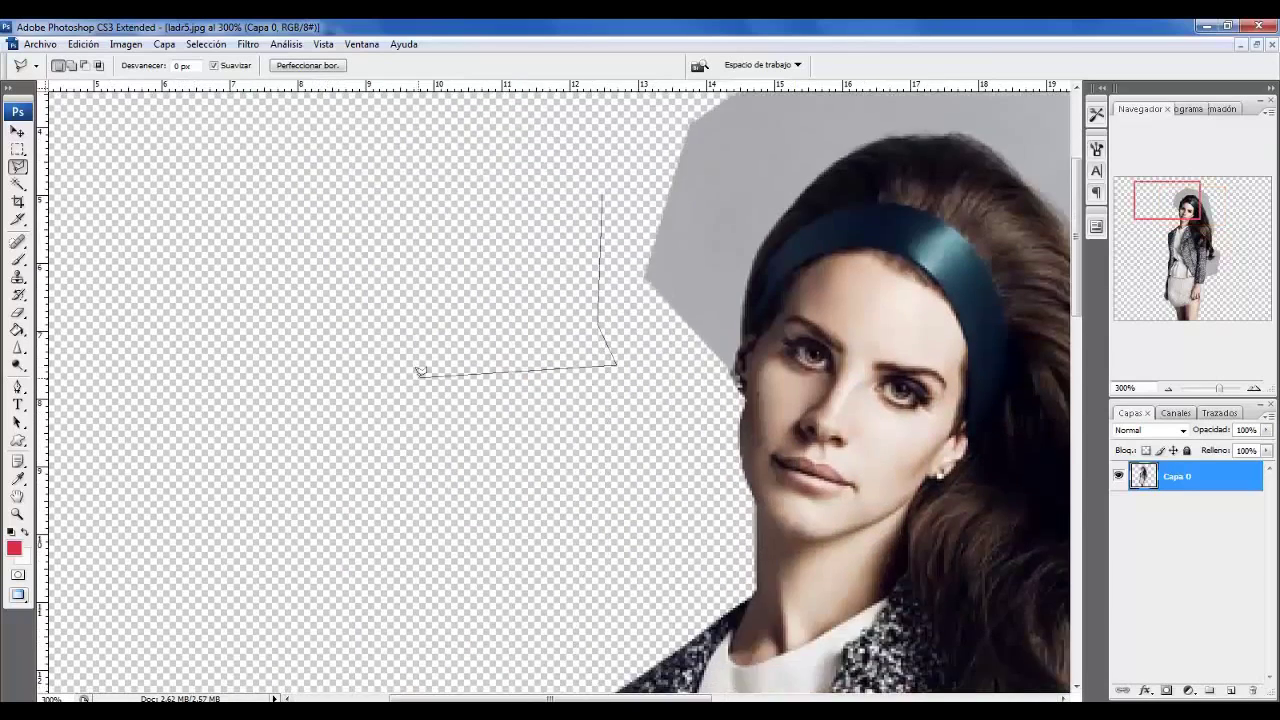
- Outline the grey above the head and delete it
left_click(705, 390)
scroll(592, 314, "up", 3)
scroll(640, 450, "up", 2)
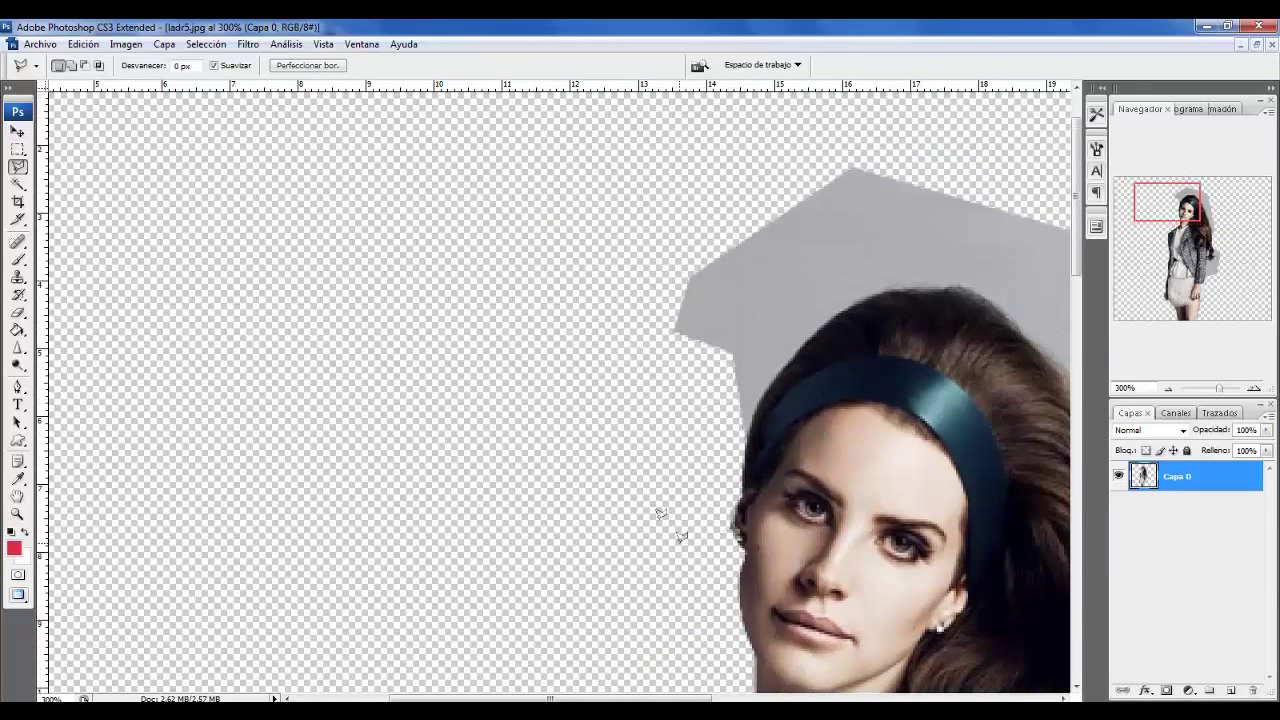
scroll(660, 513, "up", 2)
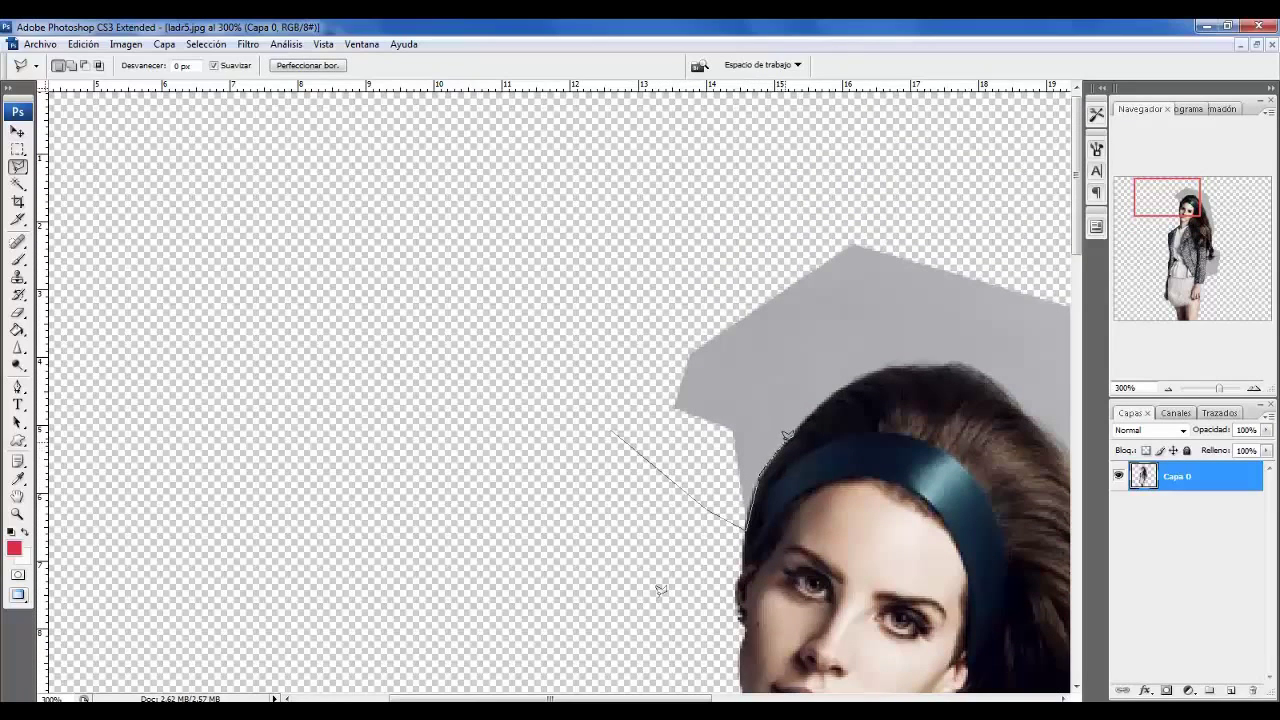
left_click(895, 318)
left_click(840, 240)
left_click(645, 245)
double_click(531, 387)
key("Delete")
- Outline the grey to the right of the top of the hair
left_click_drag(660, 590, 231, 437)
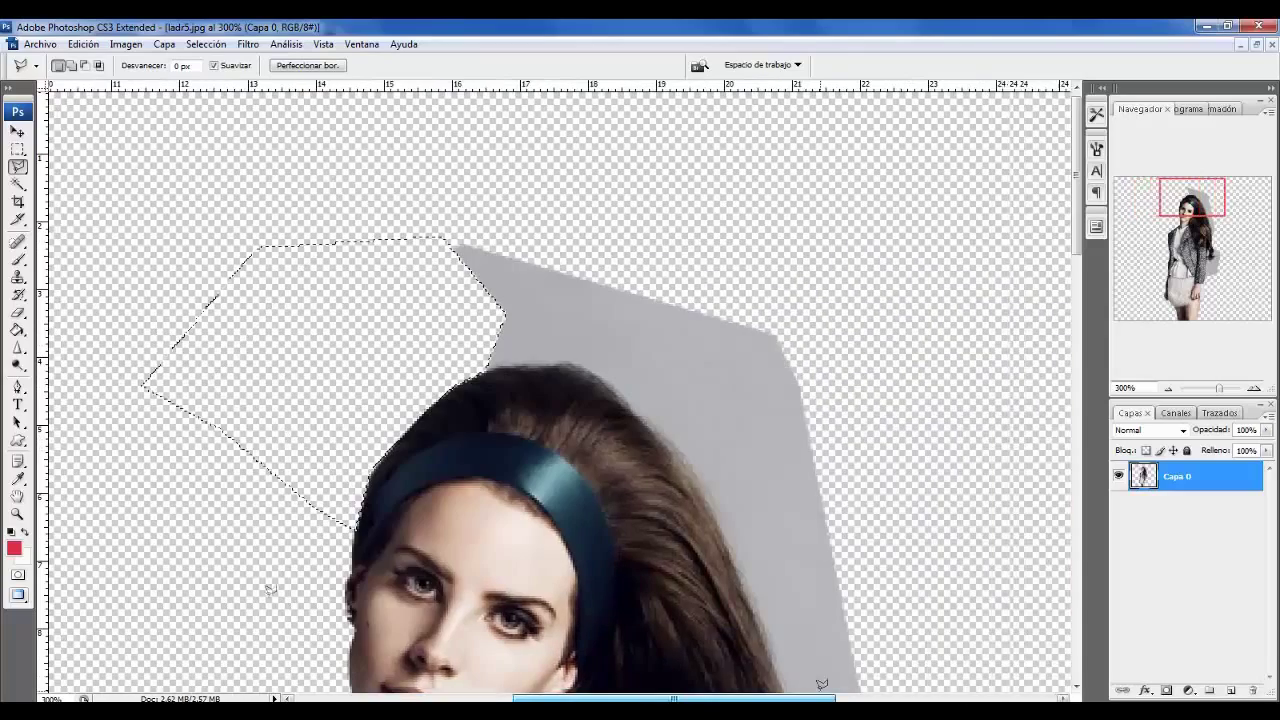
left_click(853, 502)
left_click(855, 592)
left_click(822, 607)
left_click(765, 575)
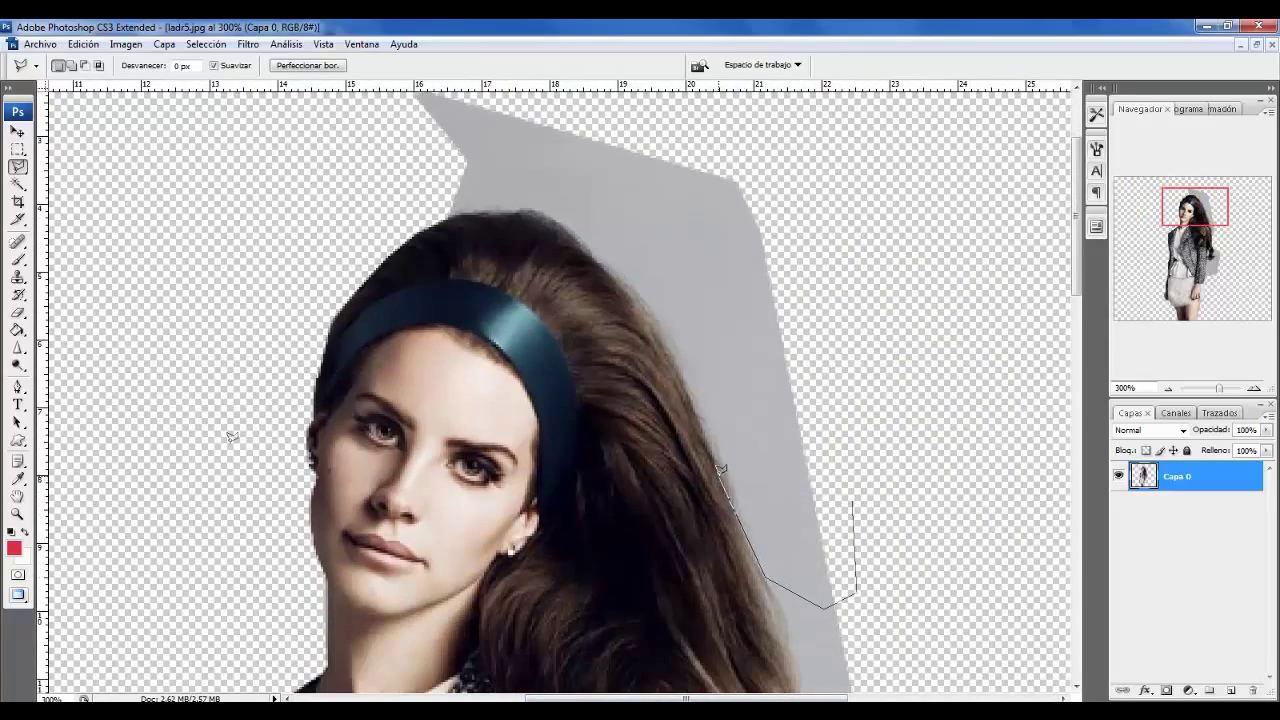
left_click(655, 287)
left_click(815, 197)
double_click(918, 360)
scroll(768, 327, "up", 1)
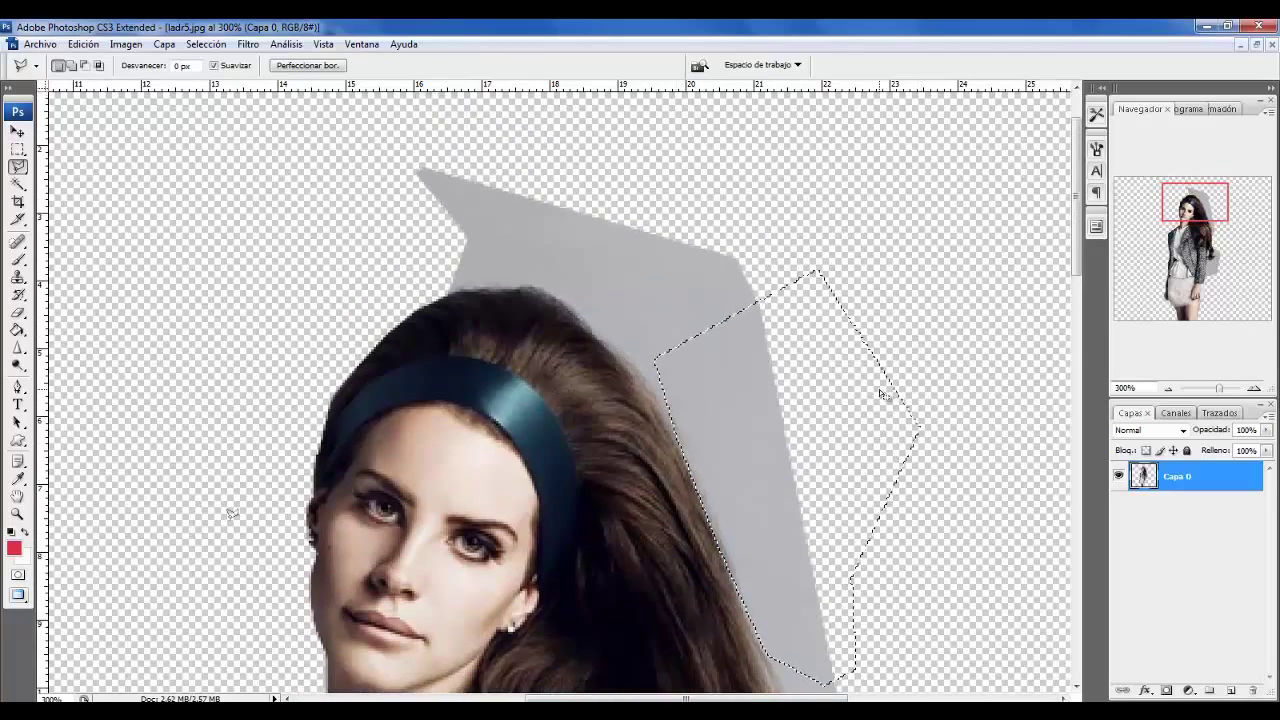
scroll(768, 327, "up", 1)
- Trace a new outline of the grey down the hair's right side
left_click(773, 272)
left_click(825, 414)
left_click(823, 518)
left_click(705, 532)
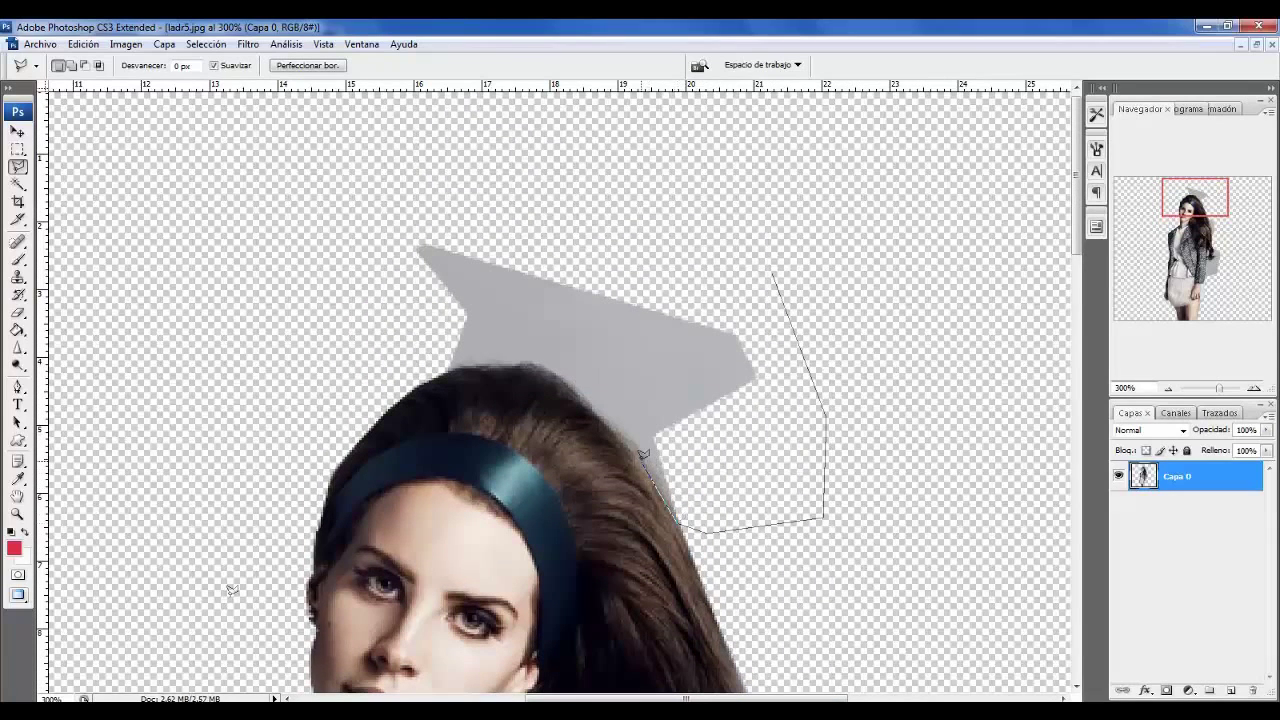
left_click_drag(643, 455, 550, 368)
left_click(286, 214)
double_click(723, 223)
scroll(884, 447, "down", 2)
scroll(884, 447, "down", 4)
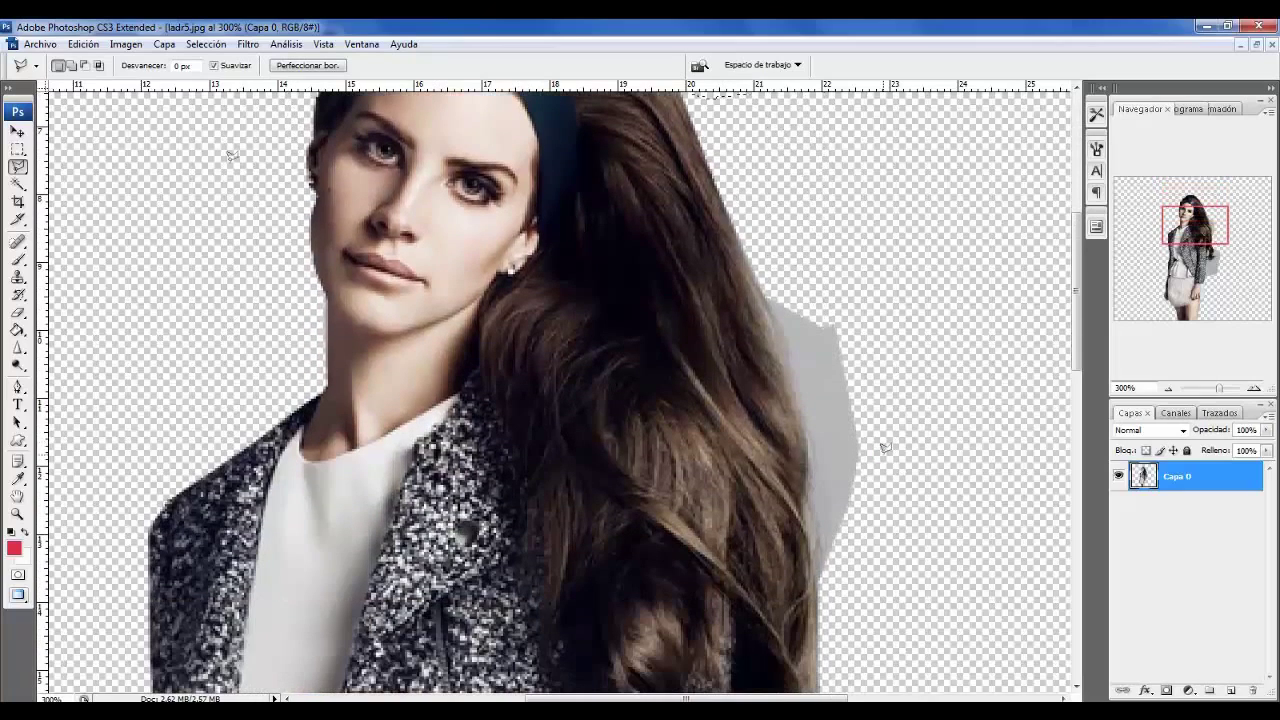
- Outline the grey backdrop further right of the hair
left_click(753, 267)
left_click(830, 619)
left_click(952, 583)
double_click(940, 275)
scroll(926, 470, "down", 4)
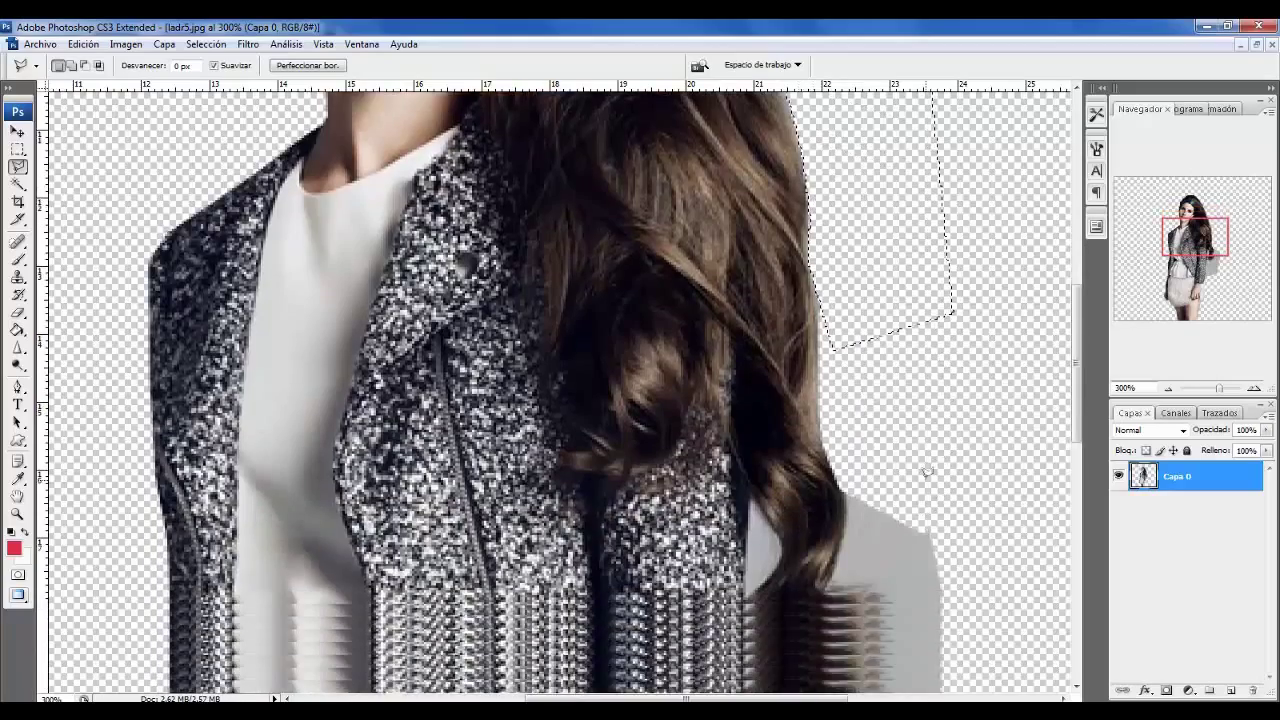
scroll(926, 470, "down", 2)
scroll(926, 470, "down", 3)
scroll(926, 470, "down", 1)
- Erase the grey right of the jacket up to the hair, then deselect
left_click(805, 658)
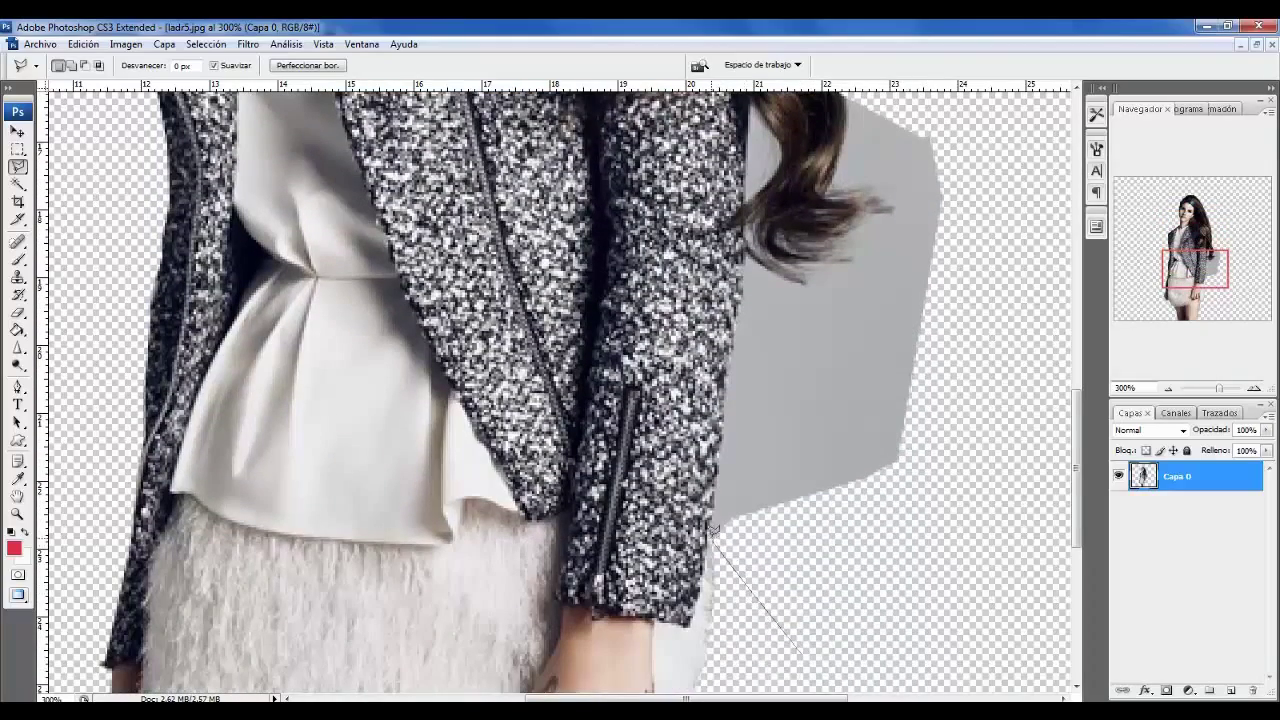
left_click(724, 365)
left_click(742, 295)
left_click(747, 252)
left_click(803, 279)
left_click(936, 294)
double_click(975, 512)
scroll(752, 318, "up", 3)
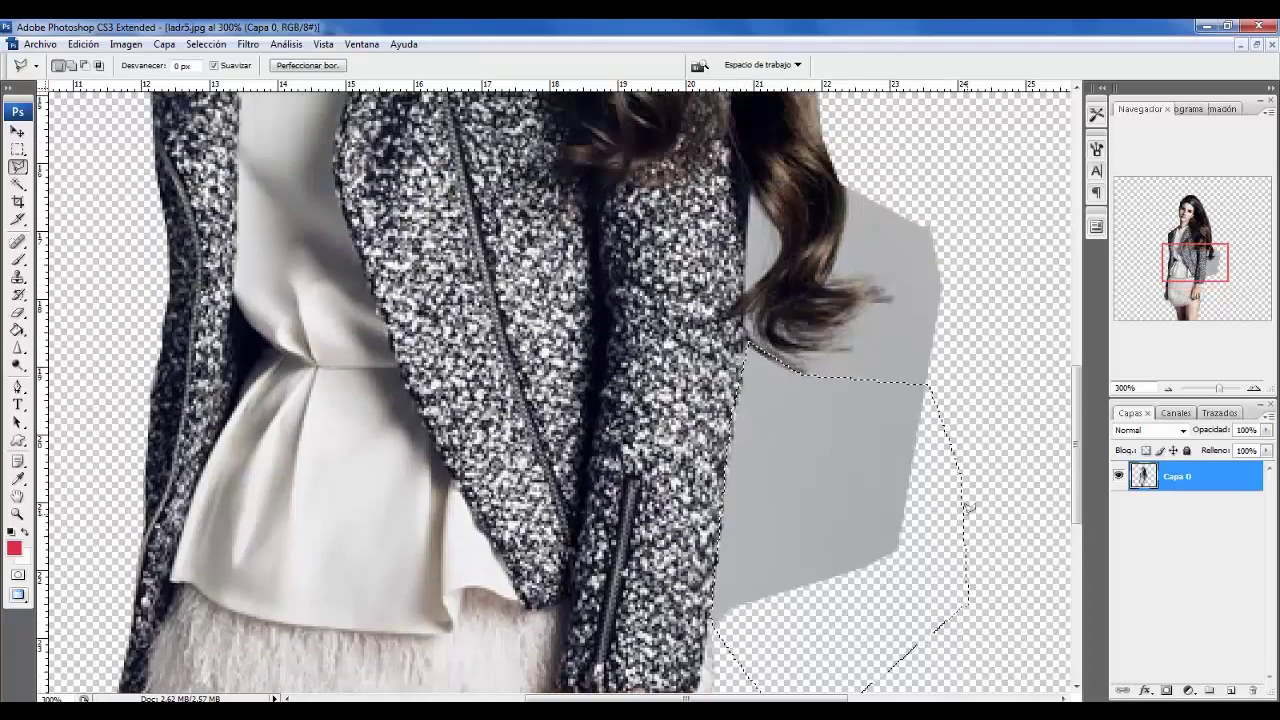
key("Delete")
scroll(752, 318, "up", 1)
key("ctrl+d")
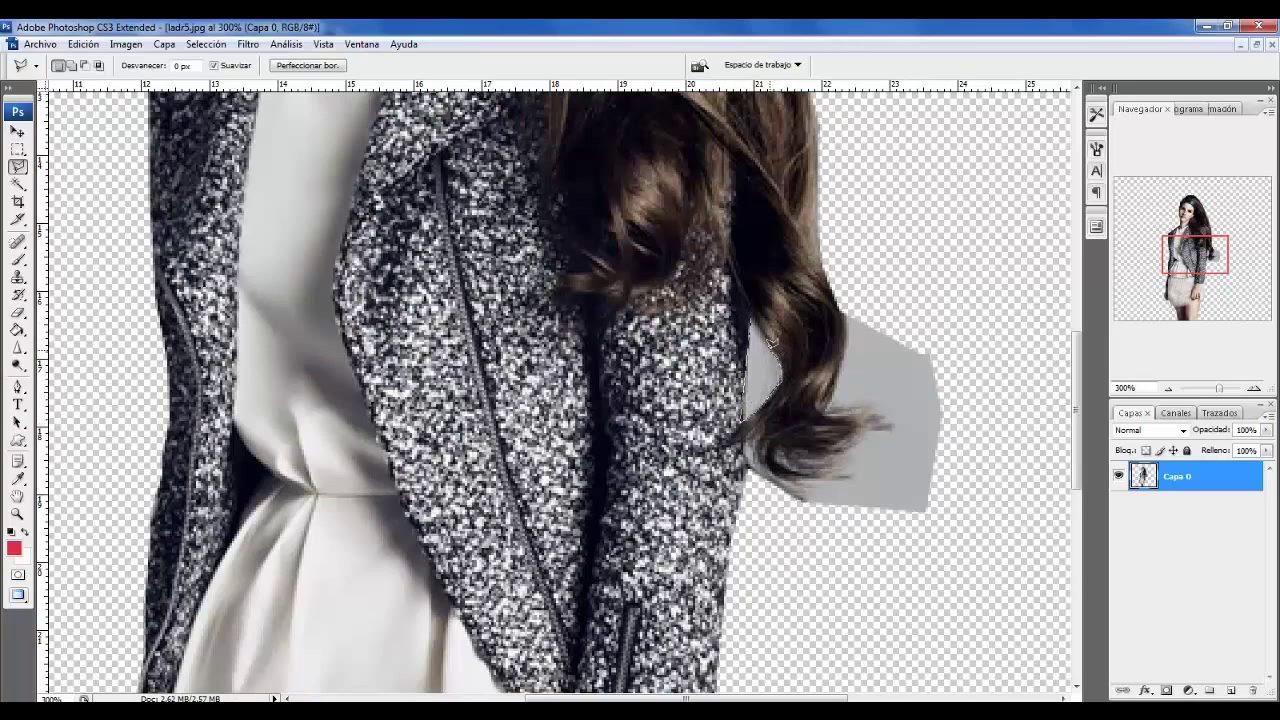
- Erase the grey around the hair tips and deselect
key("Escape")
left_click(958, 453)
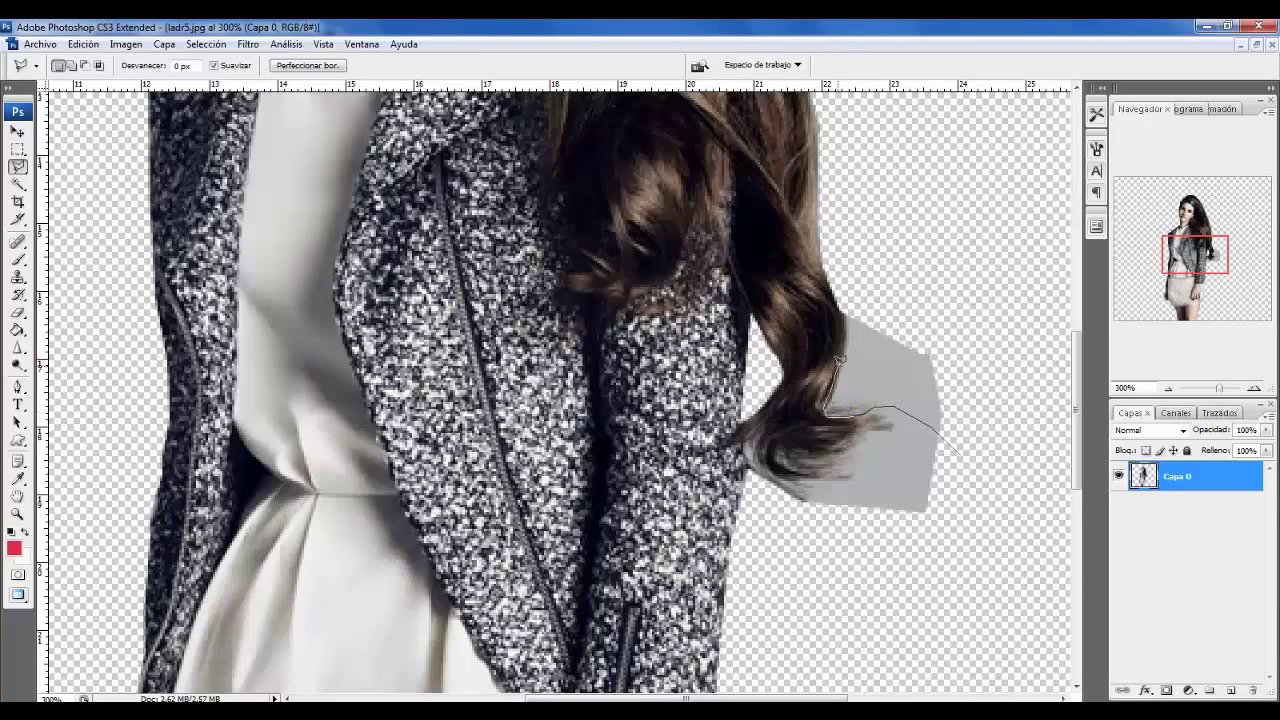
left_click(909, 277)
double_click(971, 357)
scroll(971, 357, "down", 1)
key("Delete")
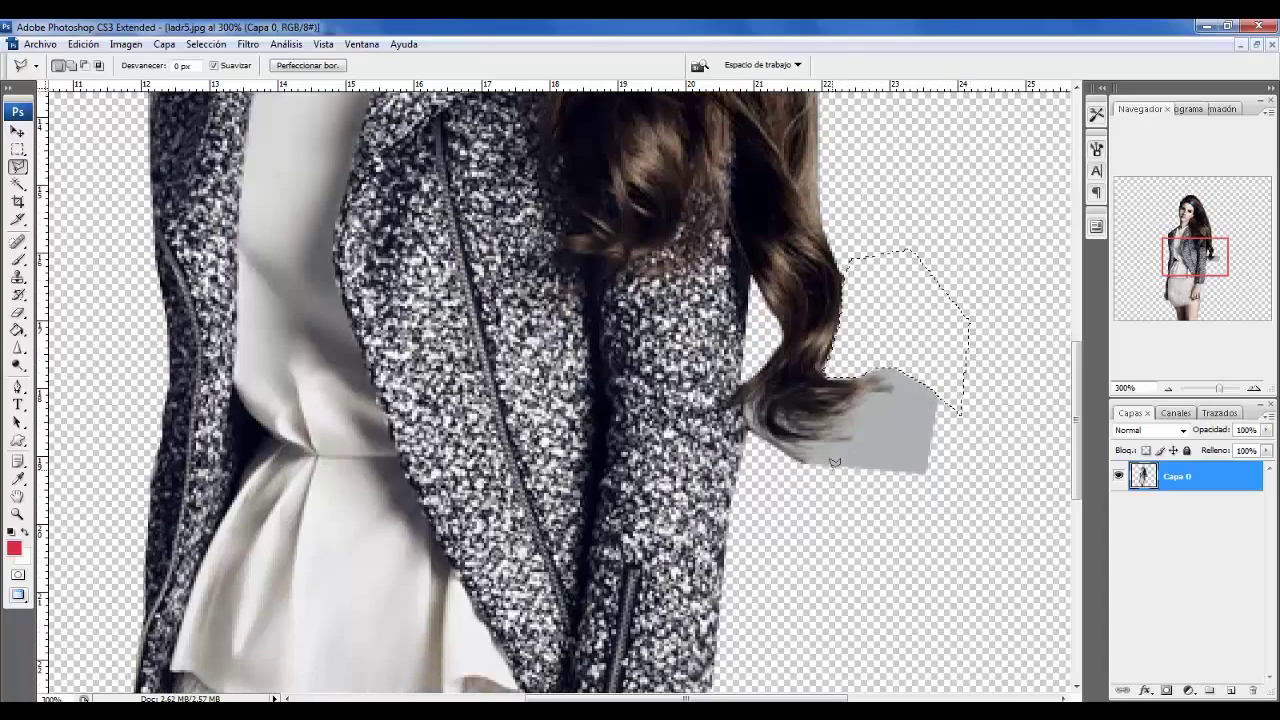
key("ctrl+d")
- Outline the last grey patch by the hair and view the image at 100%
left_click(891, 408)
left_click(986, 400)
left_click(986, 500)
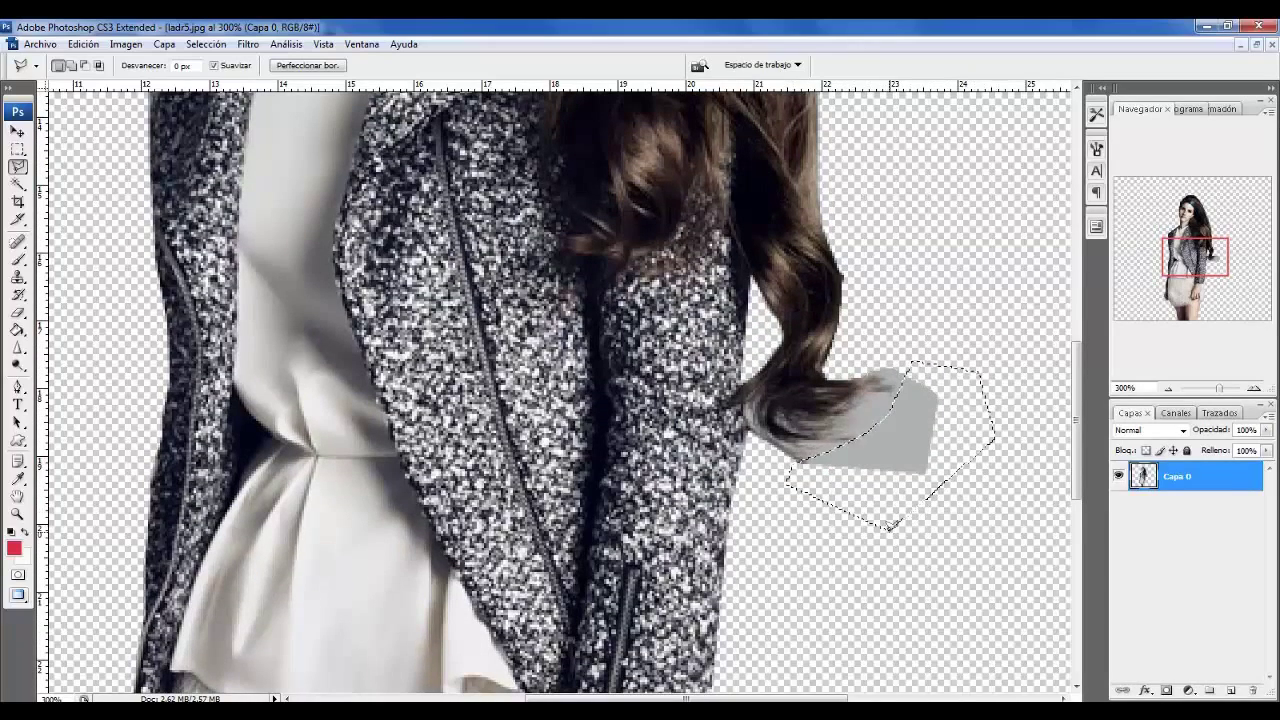
left_click(900, 529)
key("ctrl+alt+0")
- Switch to the Quick Selection tool and zoom in on the hair tip beside the jacket
key("w")
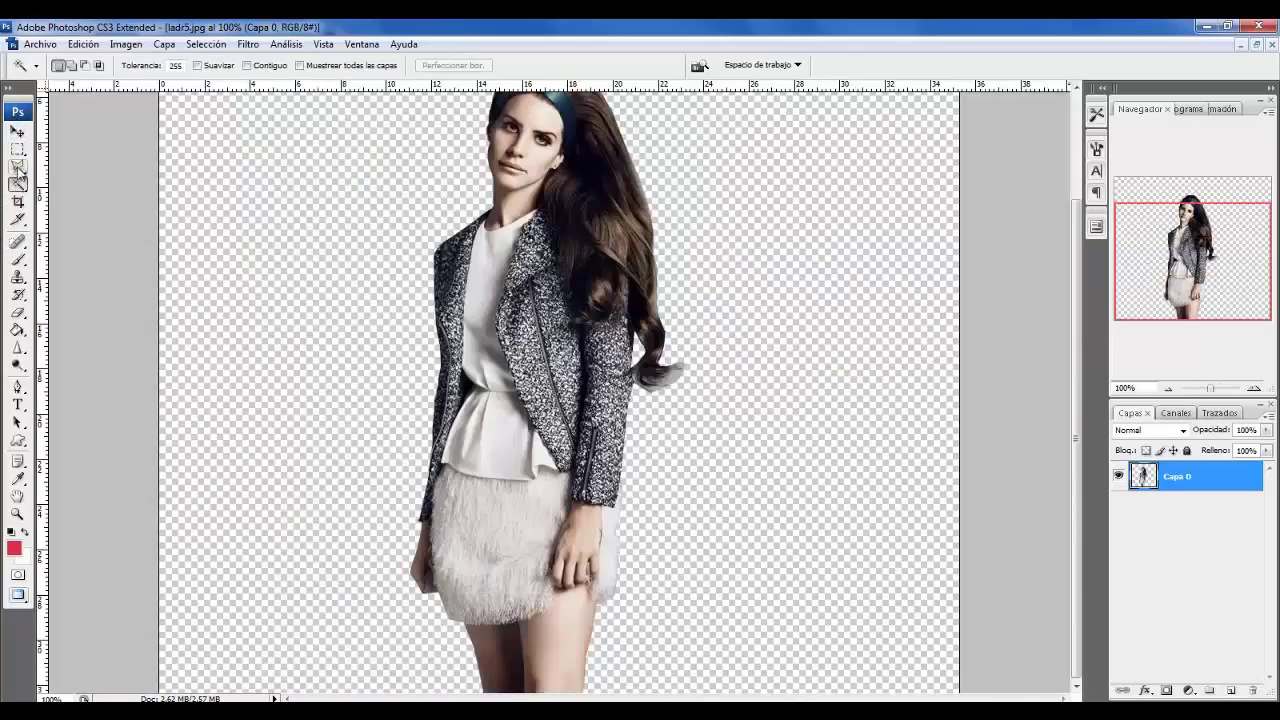
right_click(18, 184)
left_click(80, 184)
key("ctrl+plus")
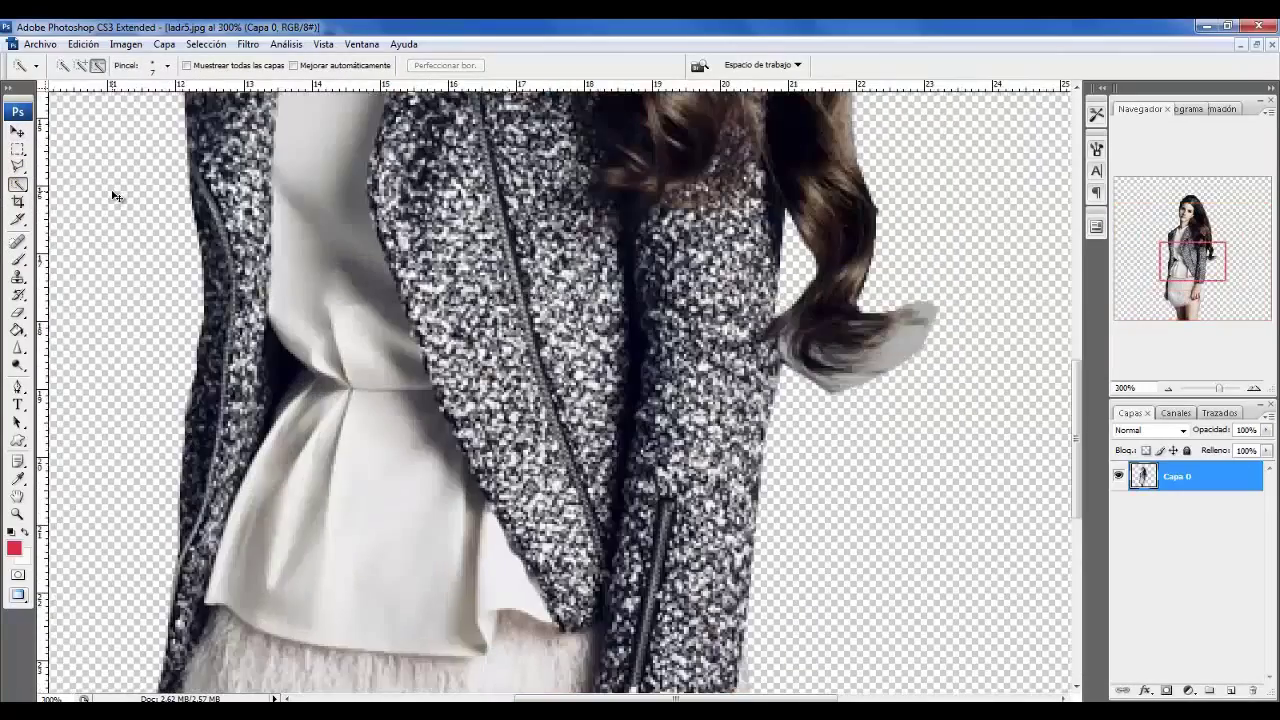
key("ctrl+plus")
- Select the grey patch at the hair tip, subtract the hair itself, and delete it
left_click_drag(674, 698, 830, 698)
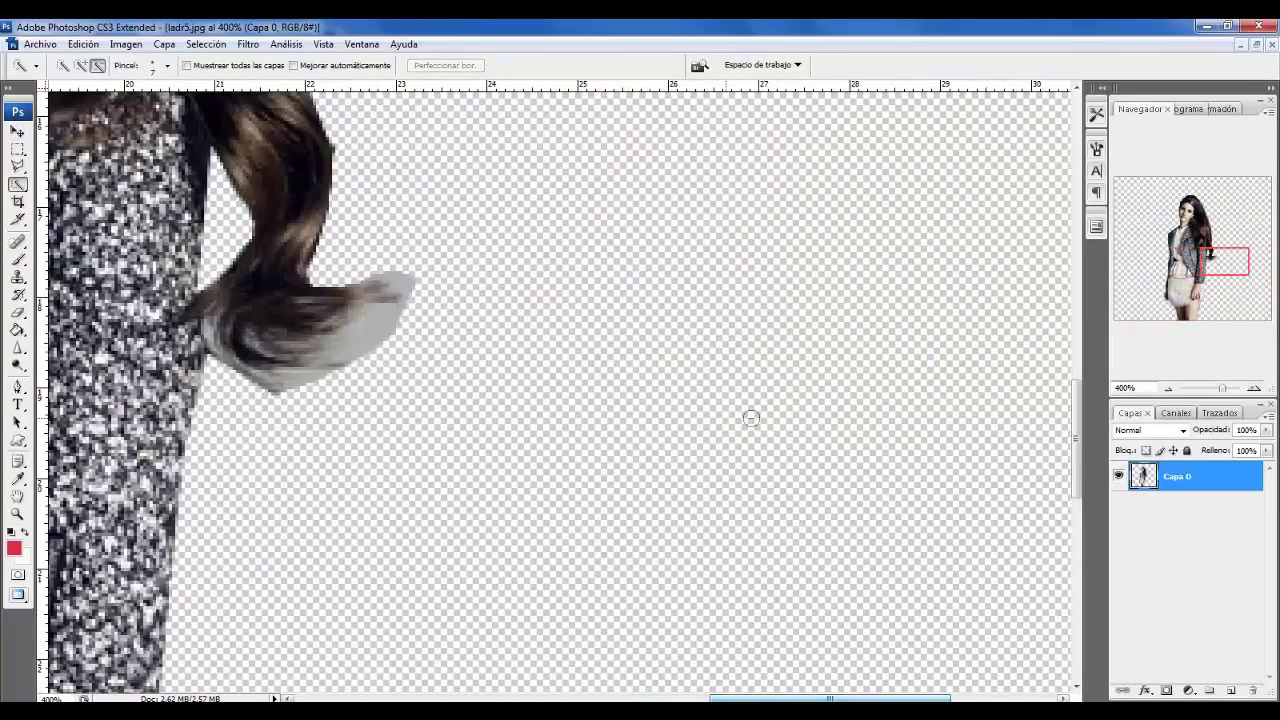
left_click(374, 323)
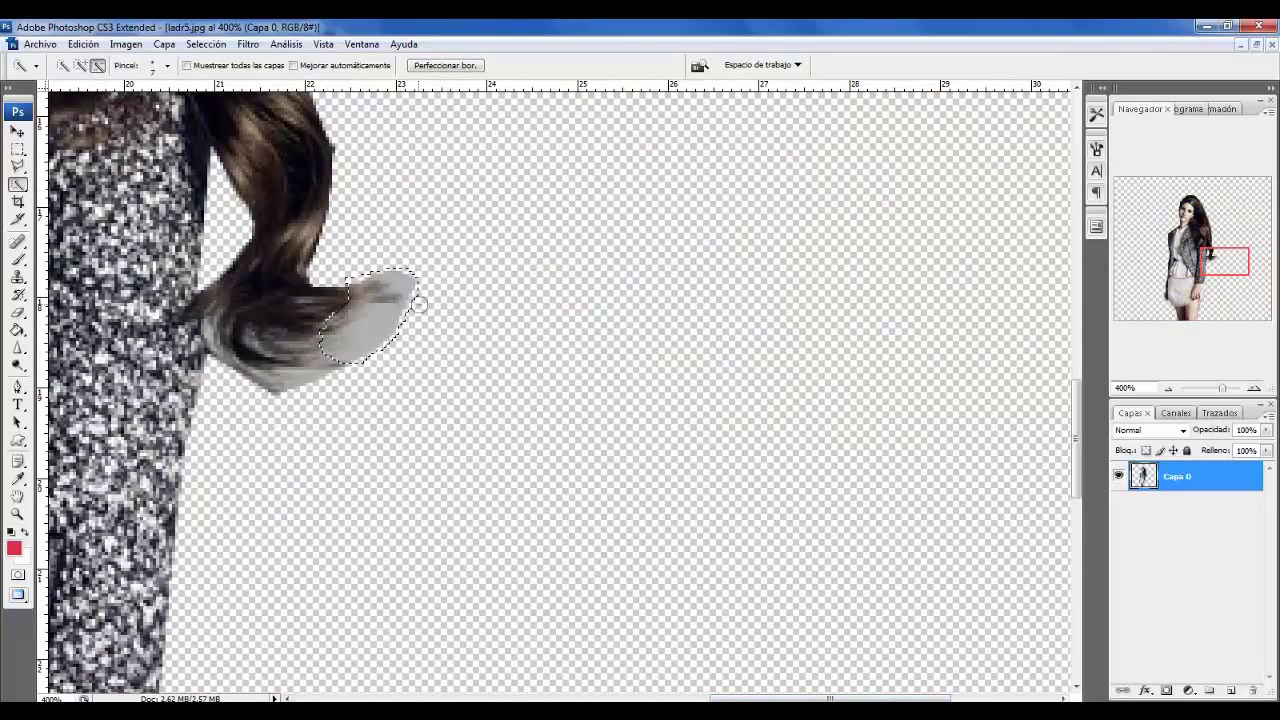
left_click(384, 292)
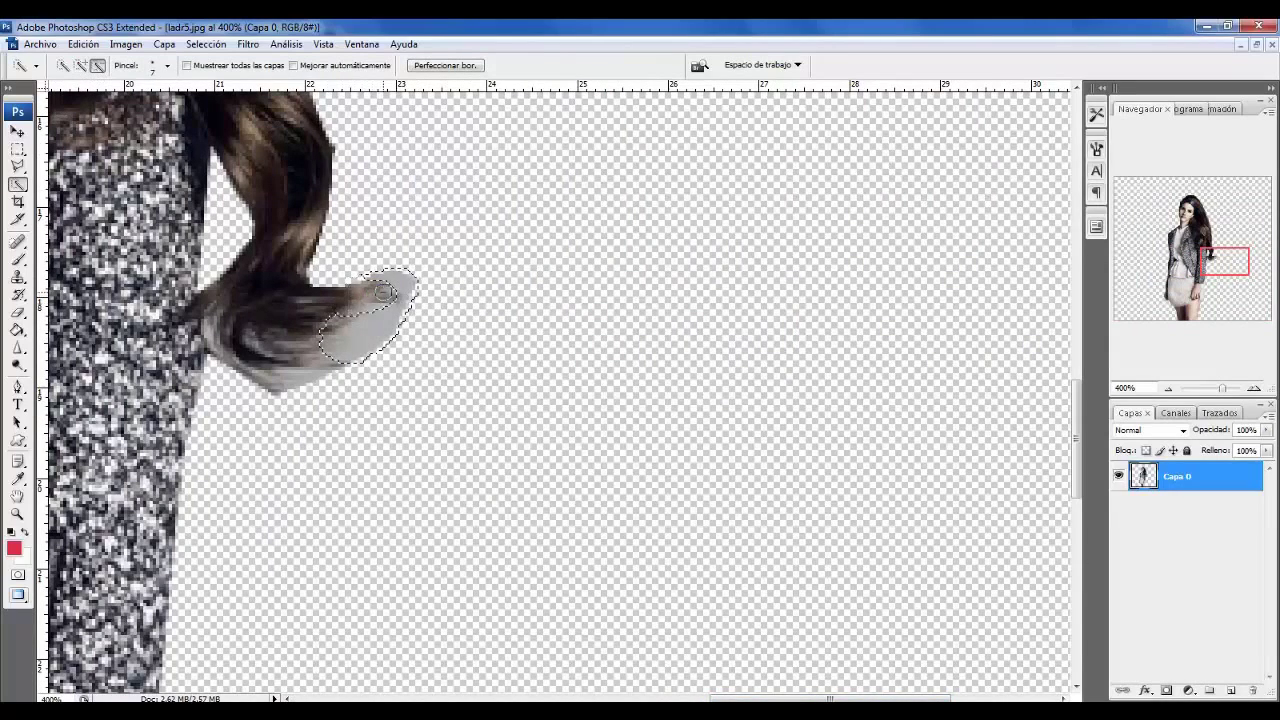
left_click(63, 65)
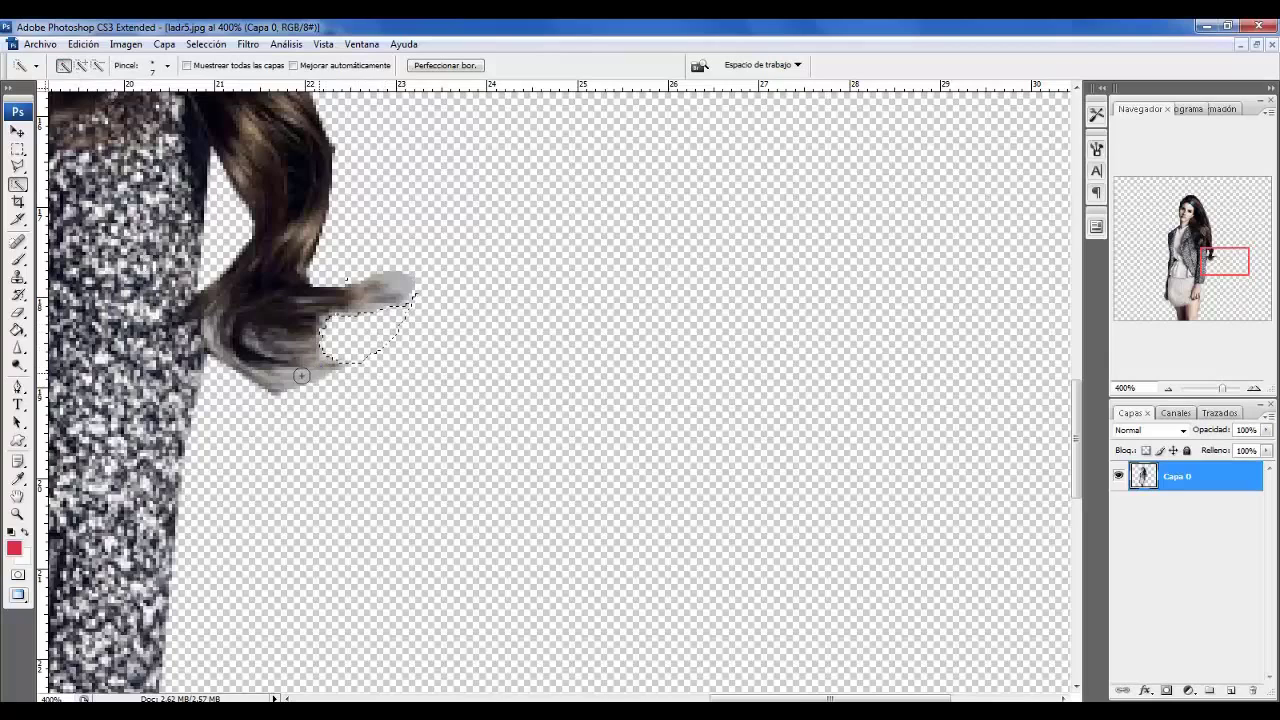
mouse_move(320, 360)
left_mouse_down()
mouse_move(280, 380)
mouse_move(346, 374)
left_mouse_up()
left_click(97, 65)
key("Delete")
- Deselect, lasso the remaining fringe beyond the hair tip, and zoom out to the figure
key("l")
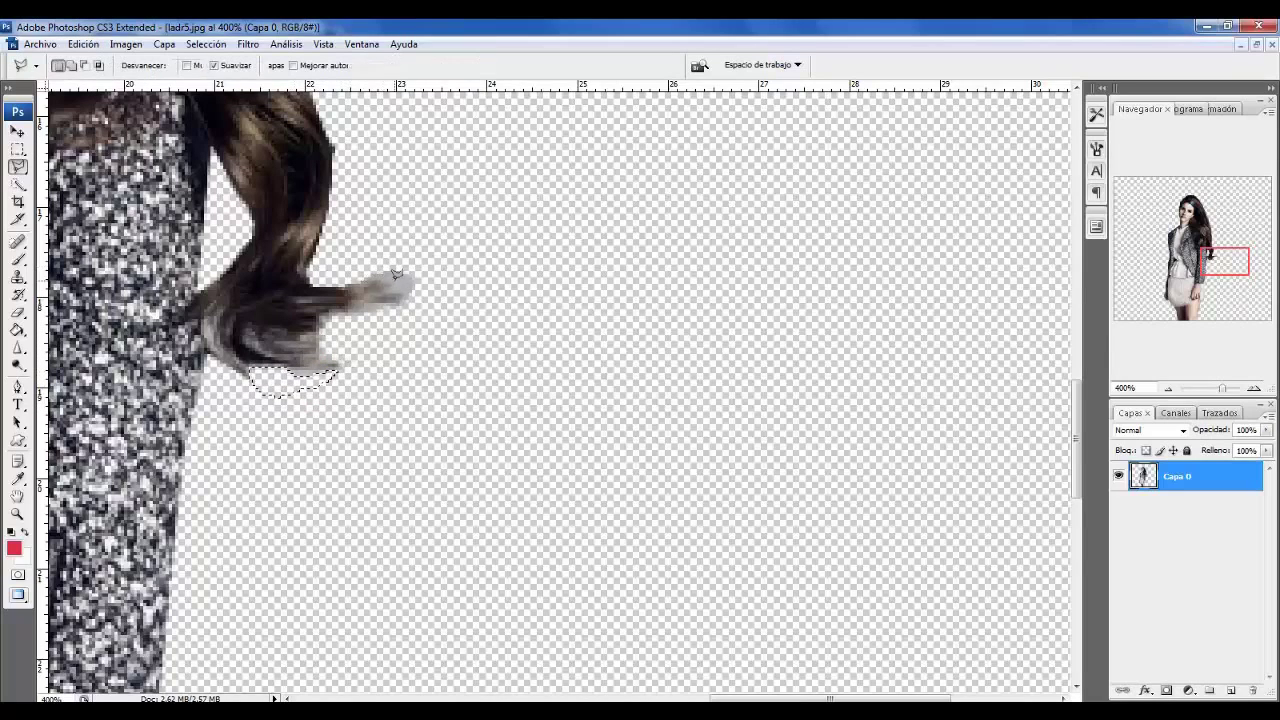
key("ctrl+d")
left_click_drag(383, 278, 278, 367)
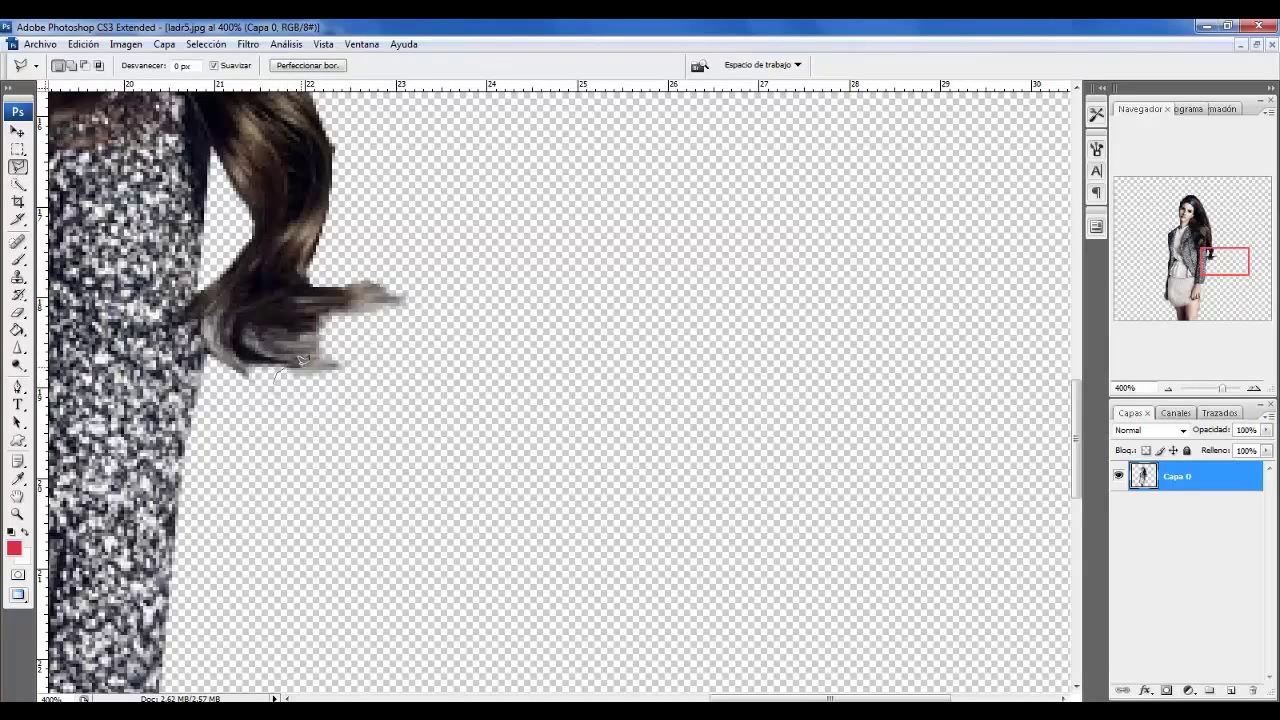
left_click_drag(355, 362, 333, 305)
left_click_drag(423, 325, 423, 335)
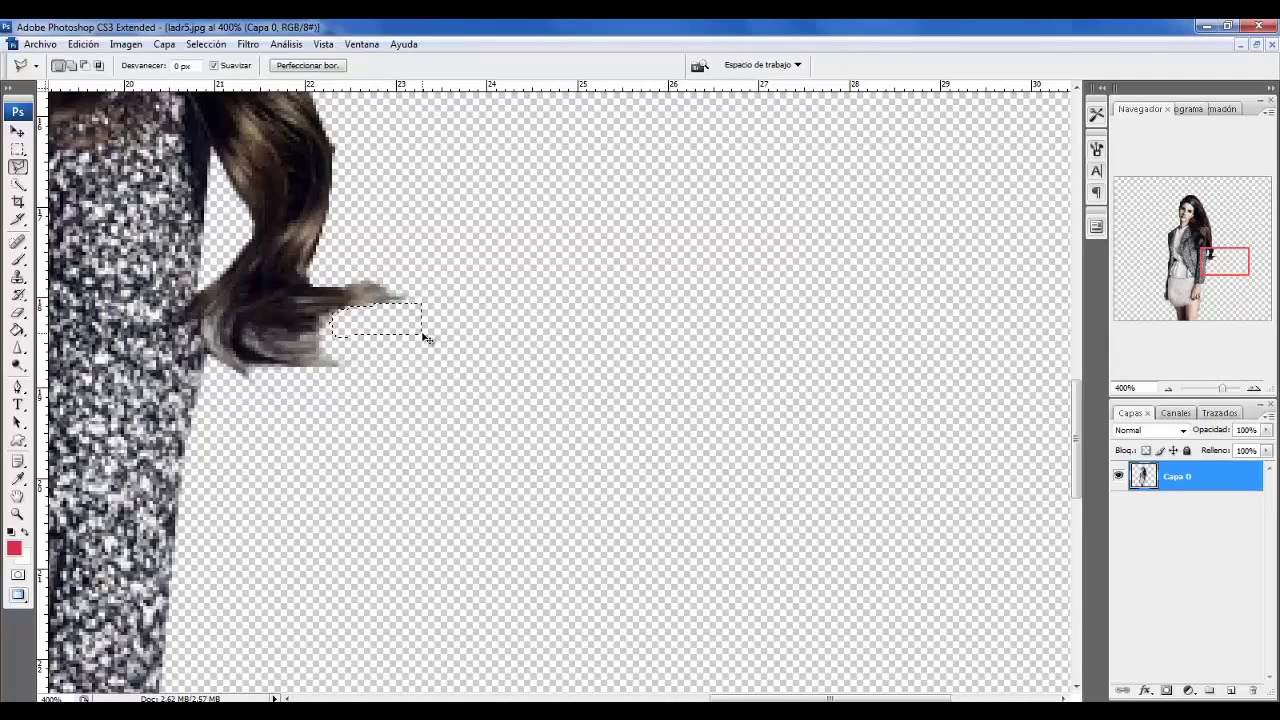
key("ctrl+minus")
key("ctrl+minus")
key("ctrl+minus")
key("ctrl+minus")
key("ctrl+minus")
key("ctrl+plus")
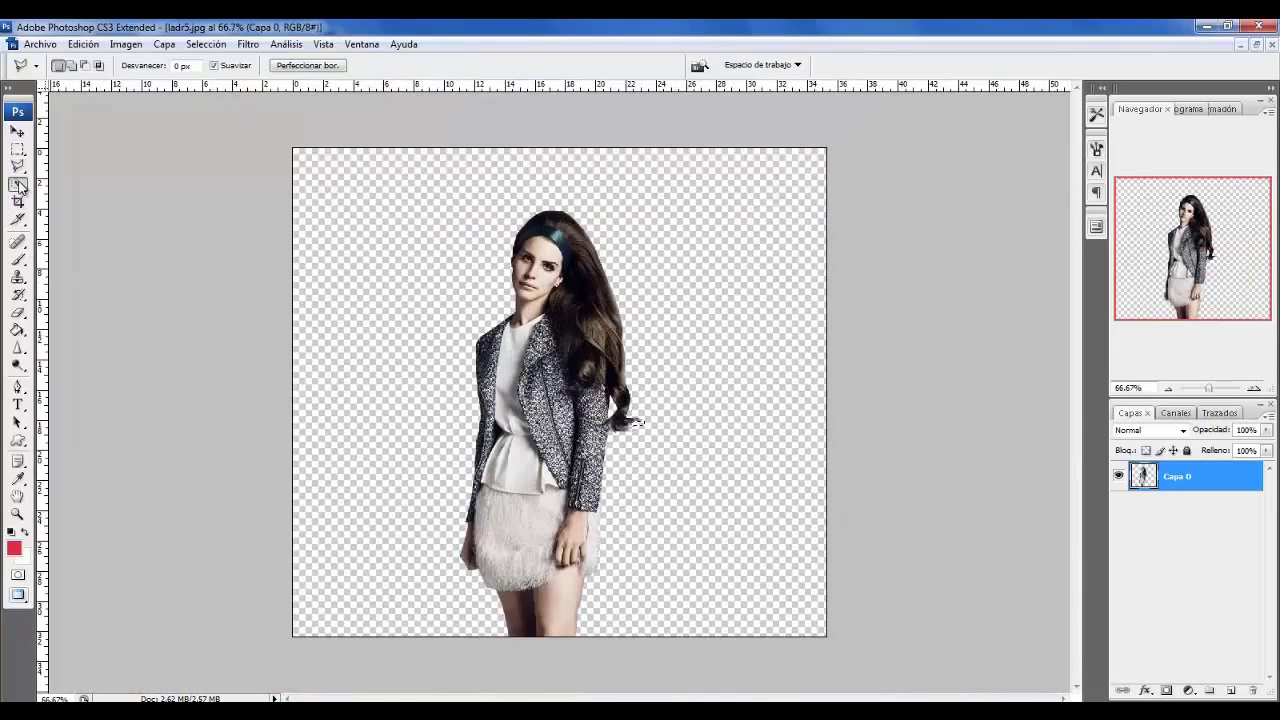
- At 400% zoom, trace the hair ends with the Polygonal Lasso and remove that fringe
left_click_drag(18, 184, 110, 197)
key("ctrl+plus")
key("ctrl+plus")
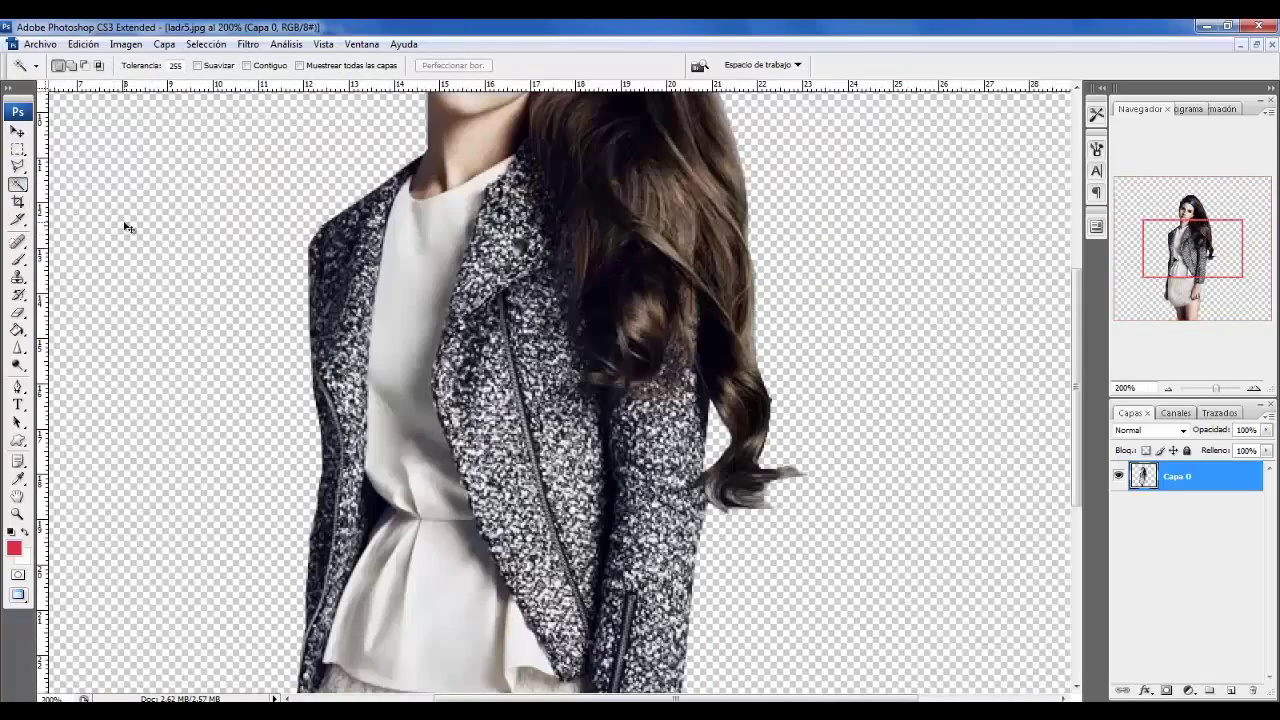
key("ctrl+plus")
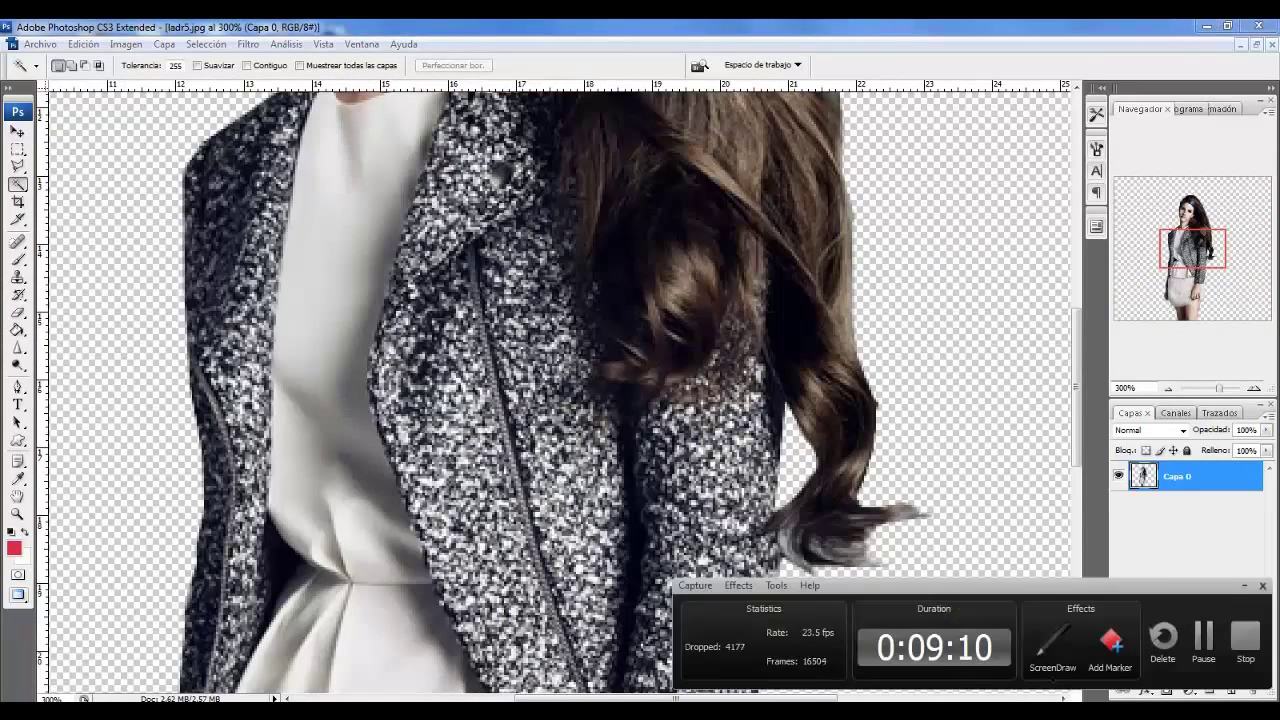
key("l")
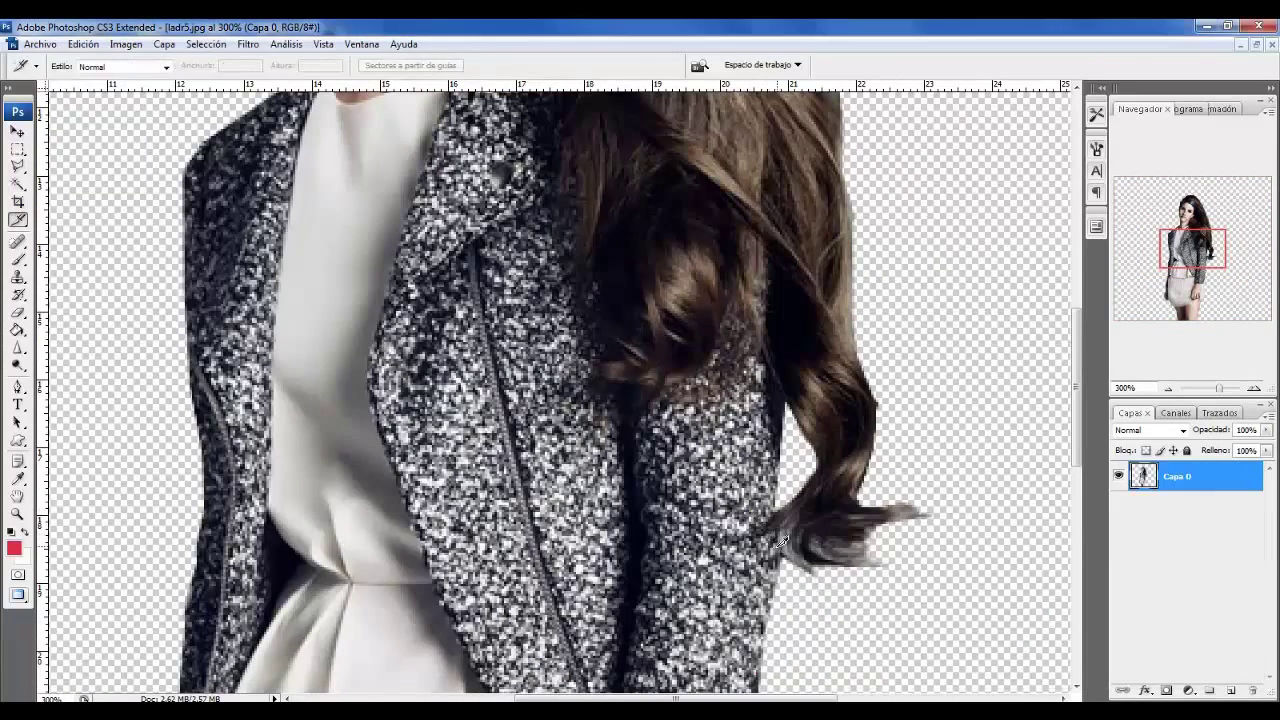
key("ctrl+plus")
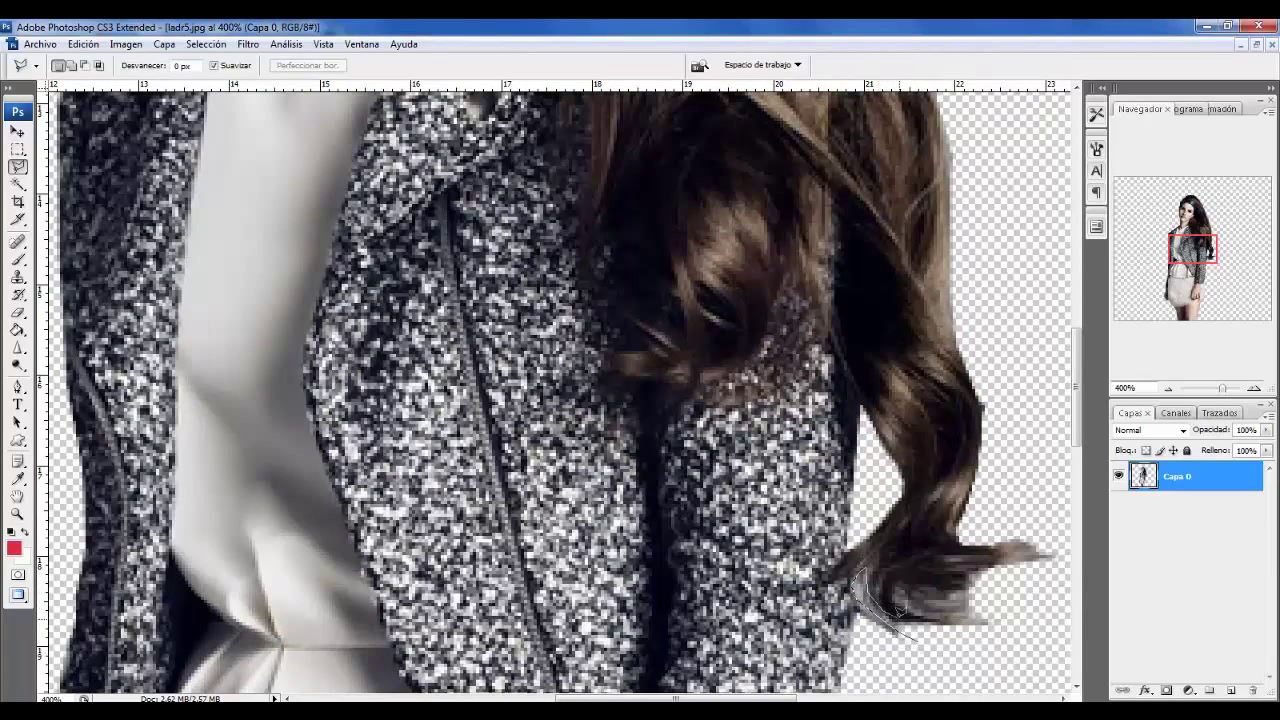
key("Escape")
double_click(906, 631)
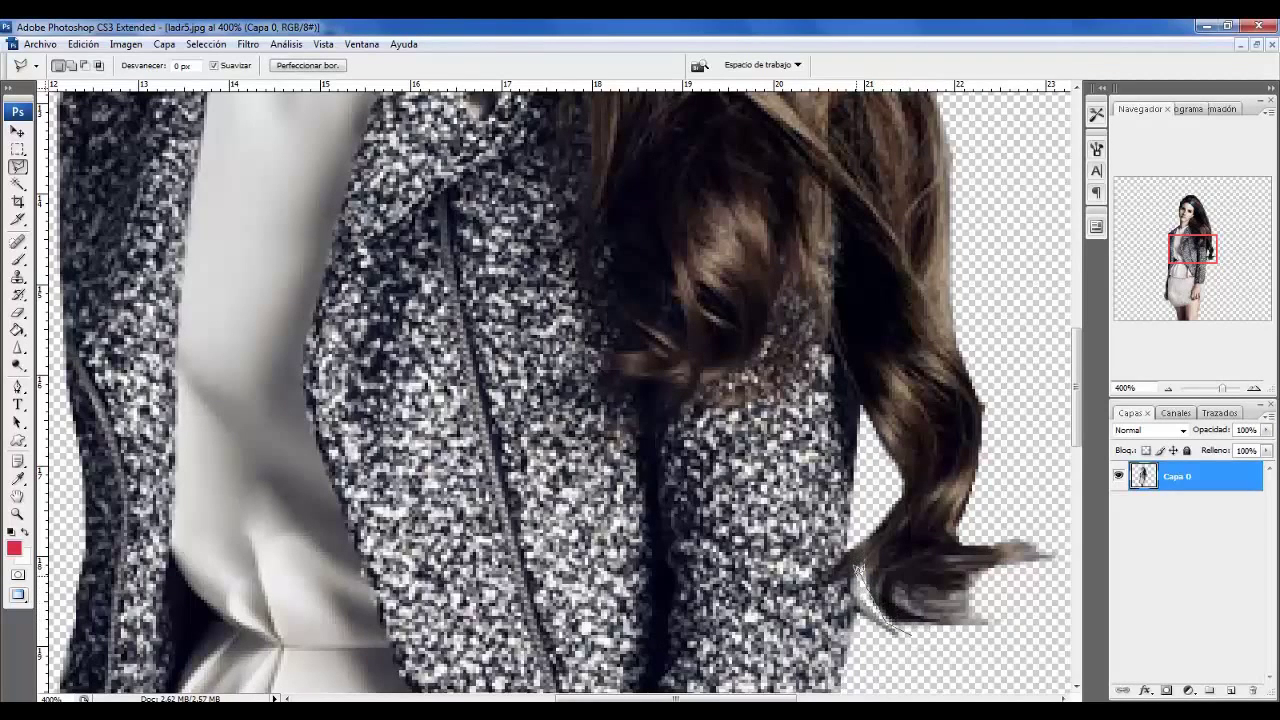
key("ctrl+d")
- Outline more fringe under the hair ends, then zoom back out to 66.7%
key("ctrl+minus")
key("ctrl+minus")
key("ctrl+plus")
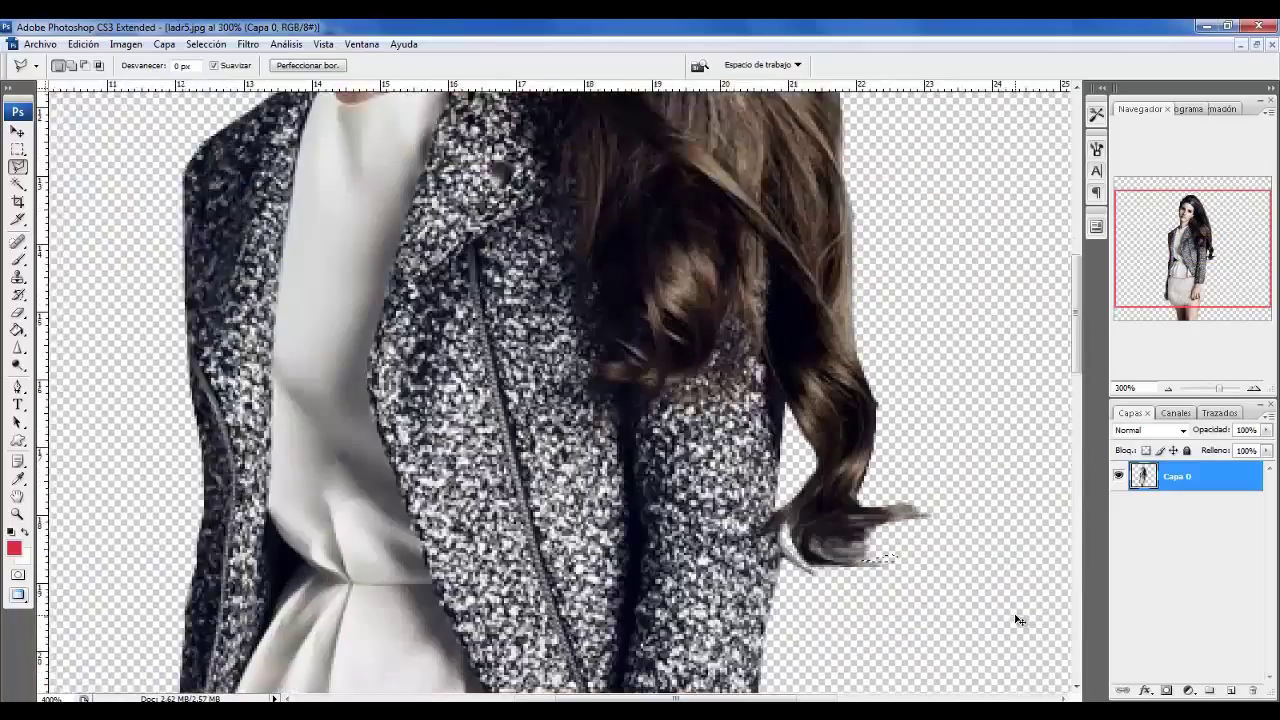
key("ctrl+plus")
left_click_drag(1002, 612, 955, 593)
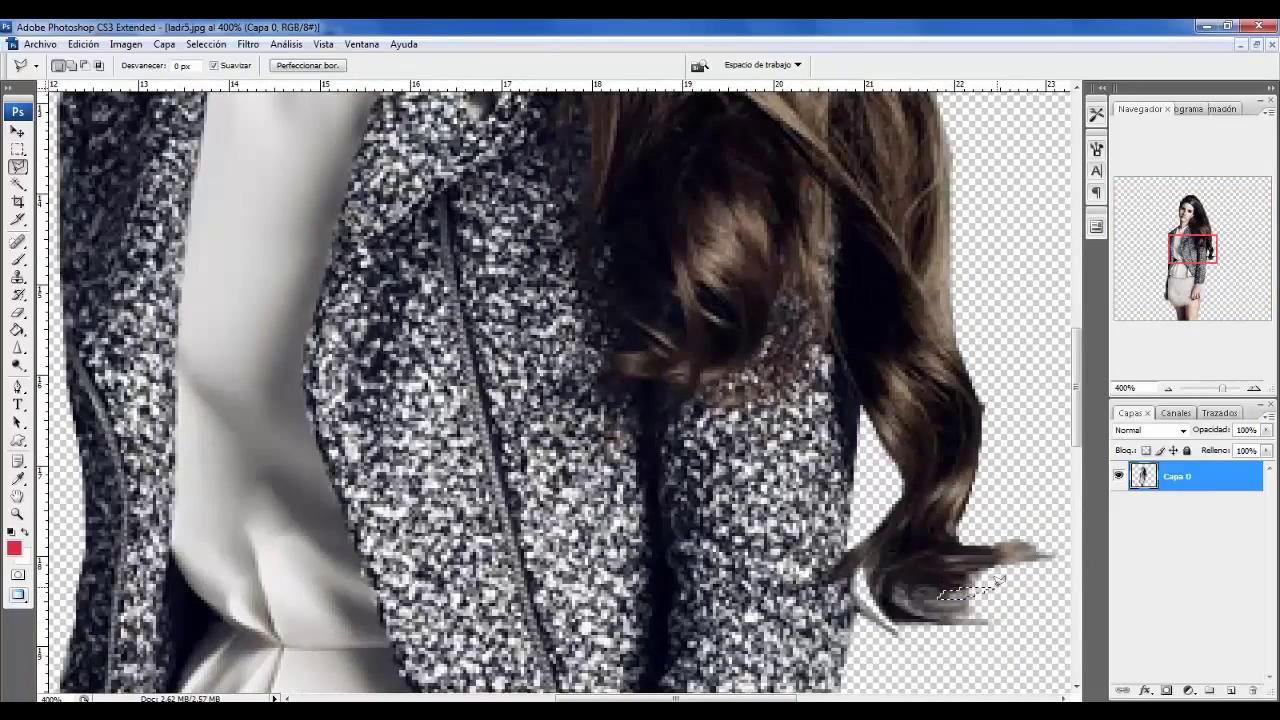
key("ctrl+minus")
key("ctrl+minus")
key("ctrl+minus")
key("ctrl+minus")
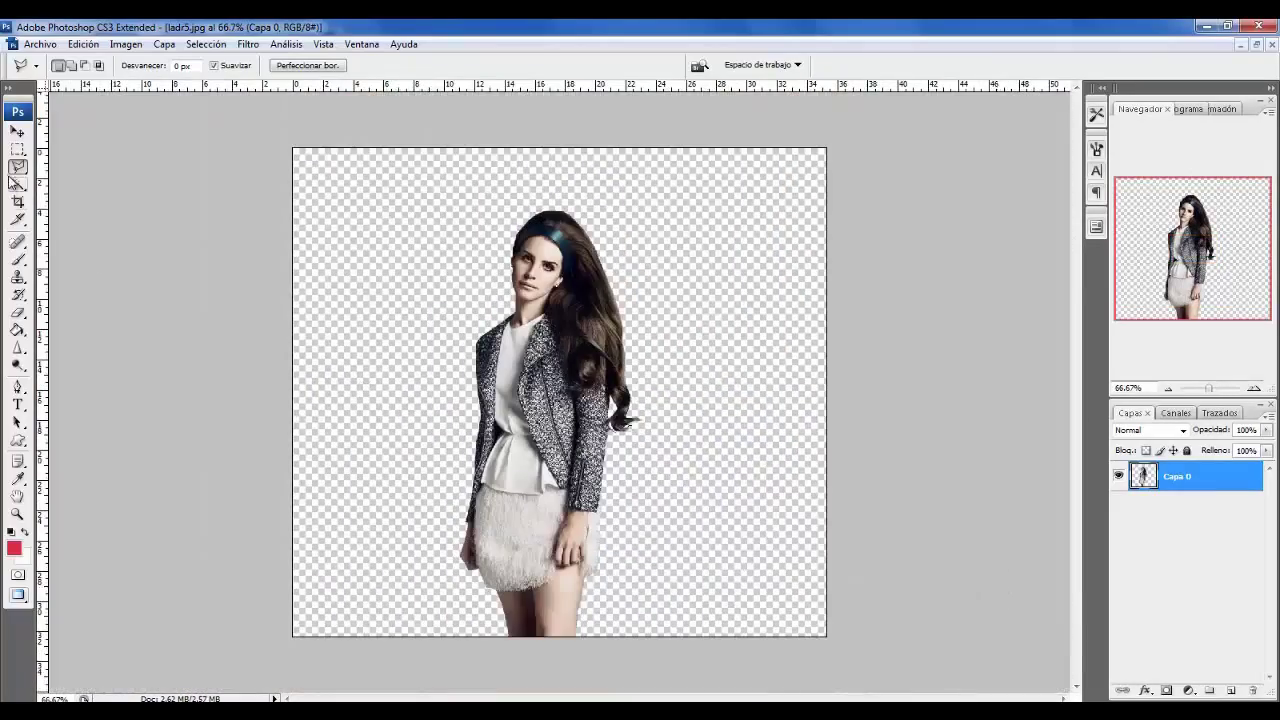
- Duplicate Capa 0 as Capa 0 copia, Magic Wand-select the figure, and open Perfeccionar borde
left_click(15, 183)
key("ctrl+plus")
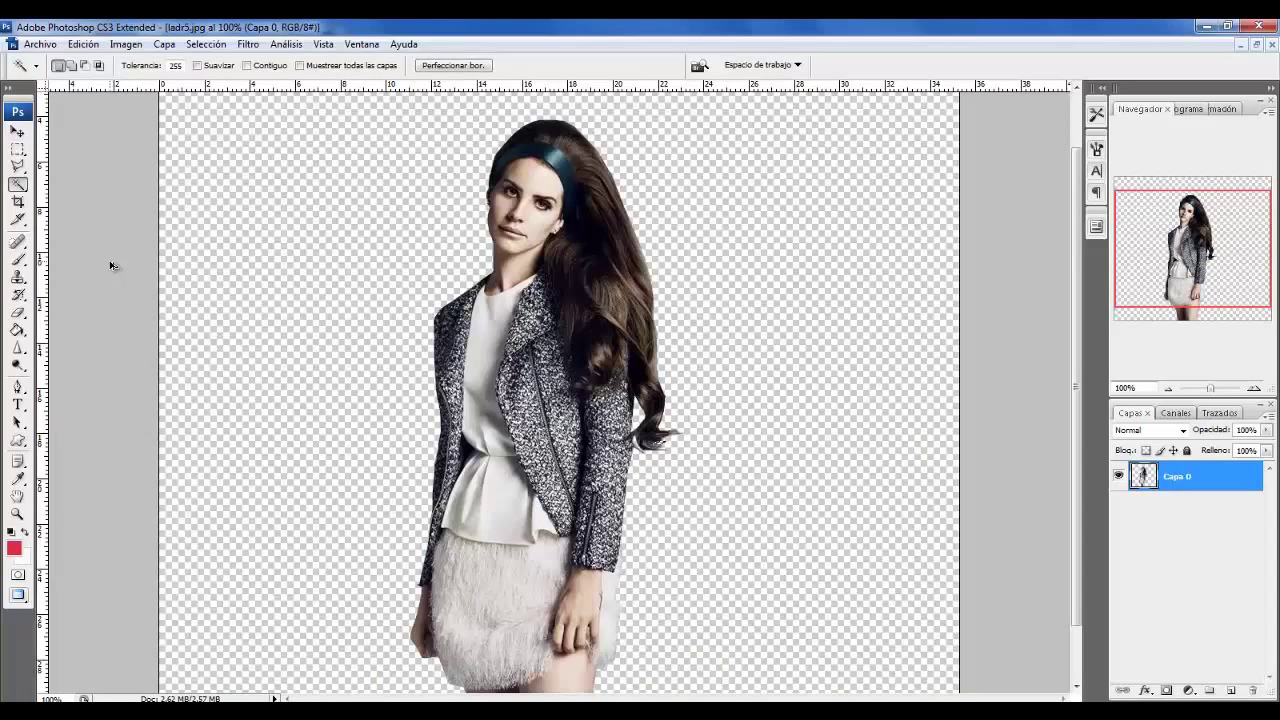
key("ctrl+d")
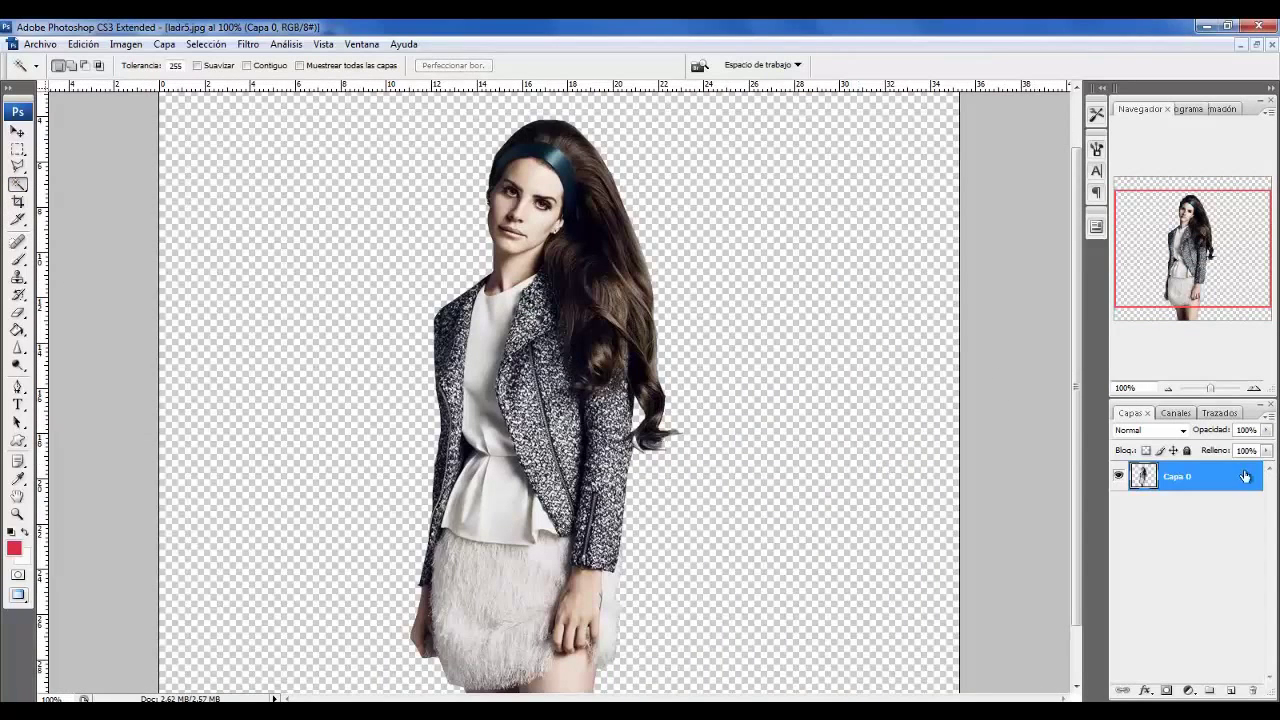
right_click(1245, 476)
left_click(1075, 150)
left_click(766, 234)
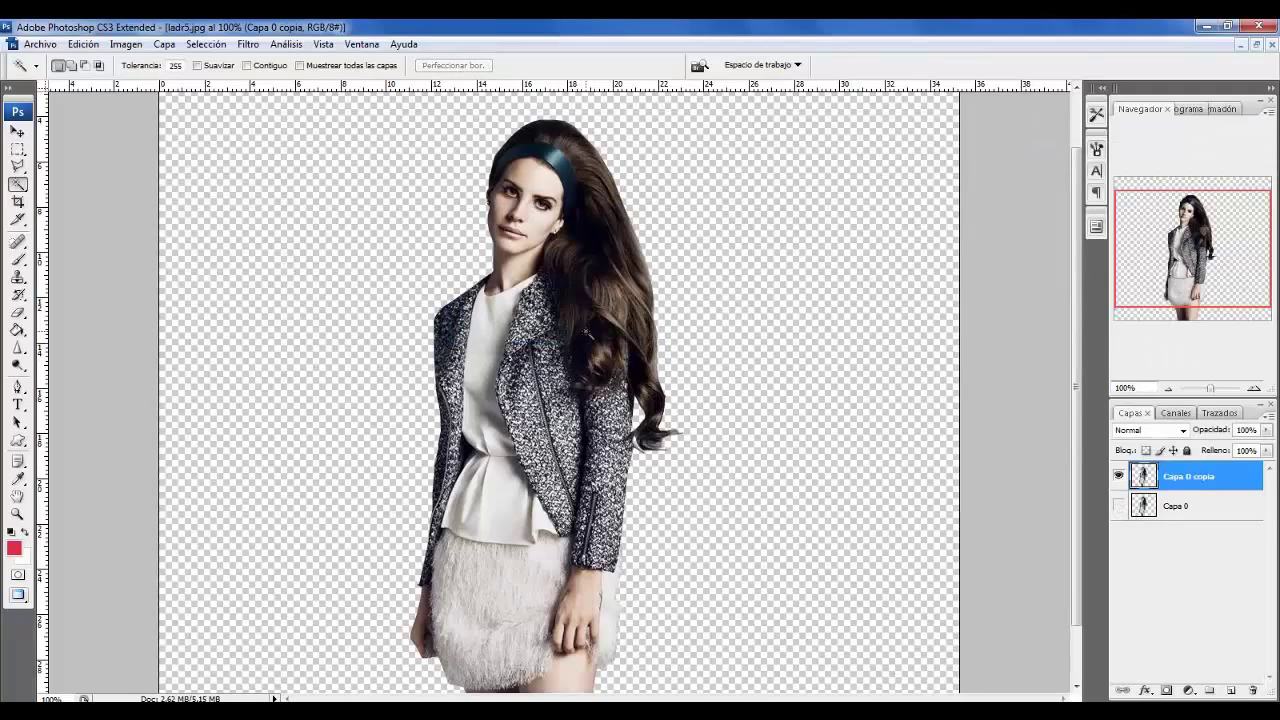
left_click(588, 333)
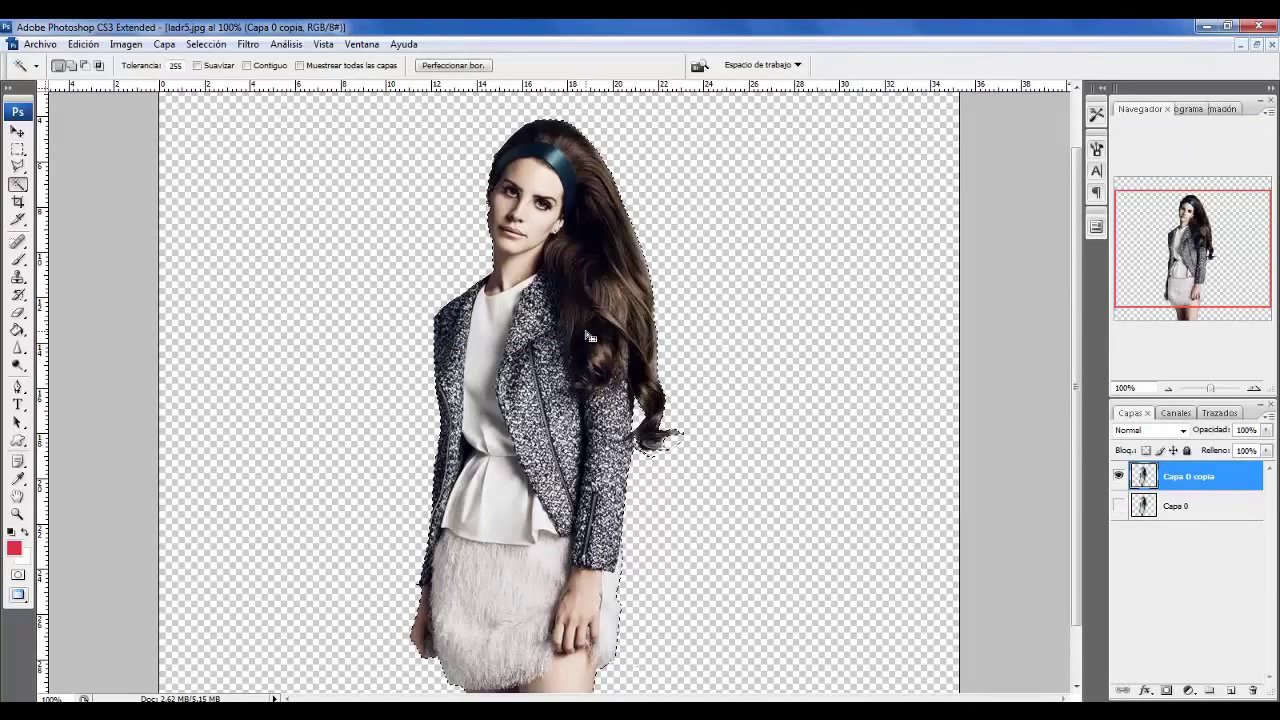
left_click(455, 66)
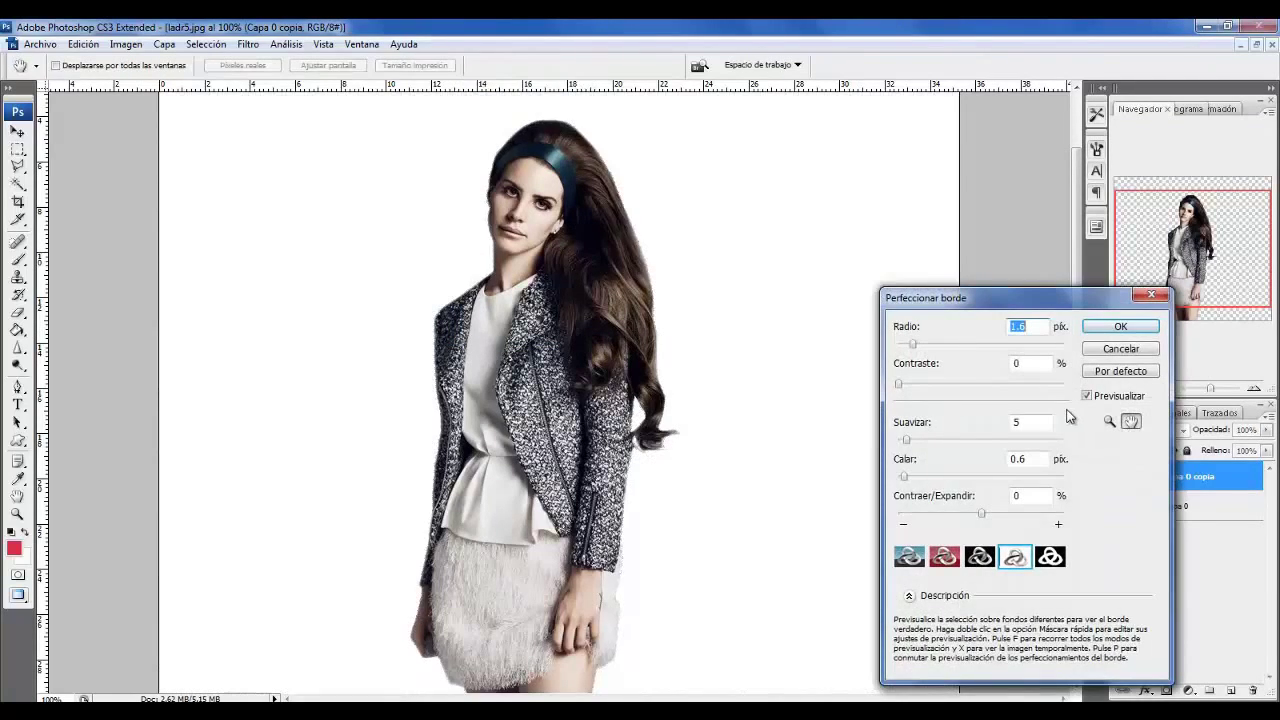
- Apply Radius 1.4 px, Smooth 3 and Contract -8% edge refinement, then invert and deselect
left_click_drag(906, 441, 906, 441)
left_click_drag(910, 347, 912, 346)
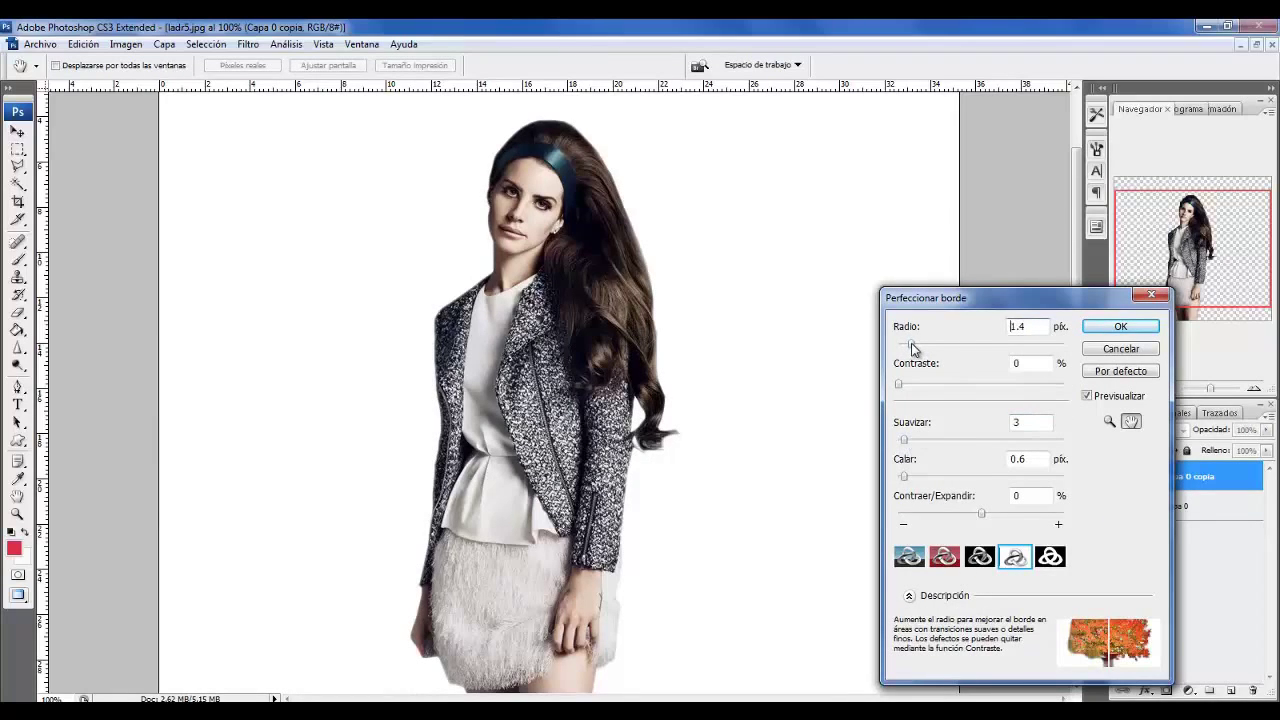
left_click_drag(982, 515, 977, 518)
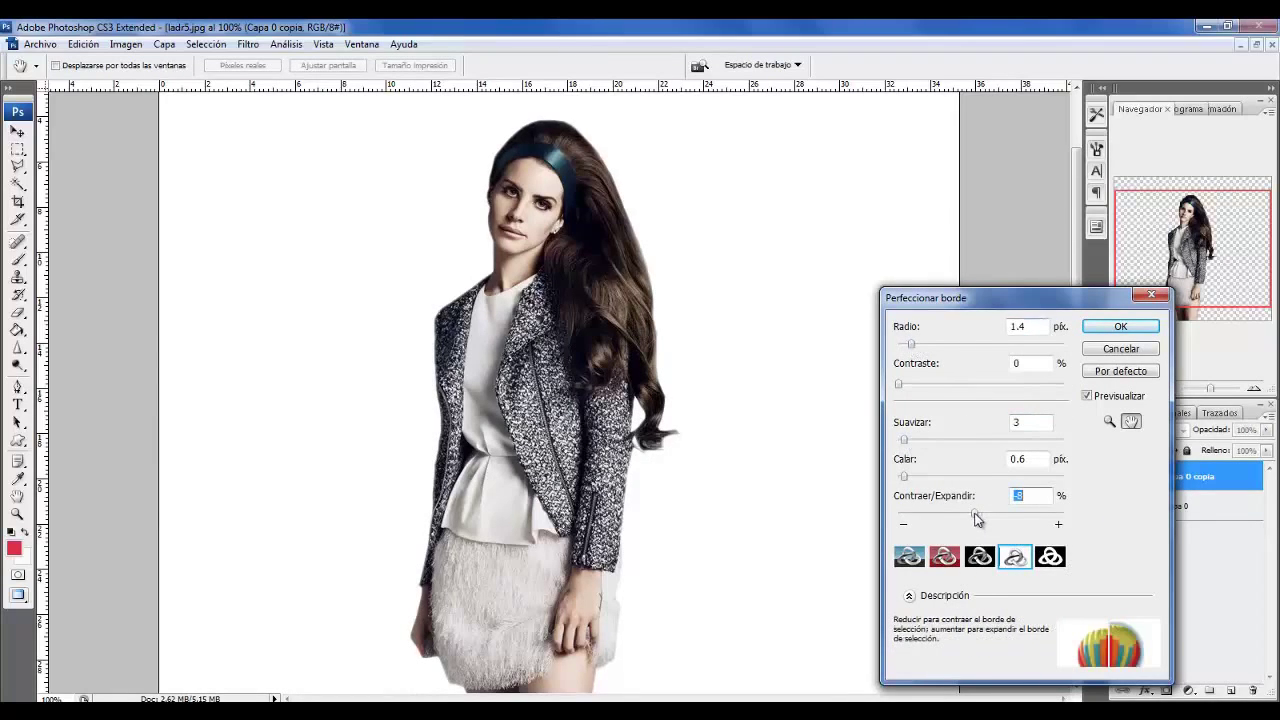
left_click(1095, 326)
left_click(206, 44)
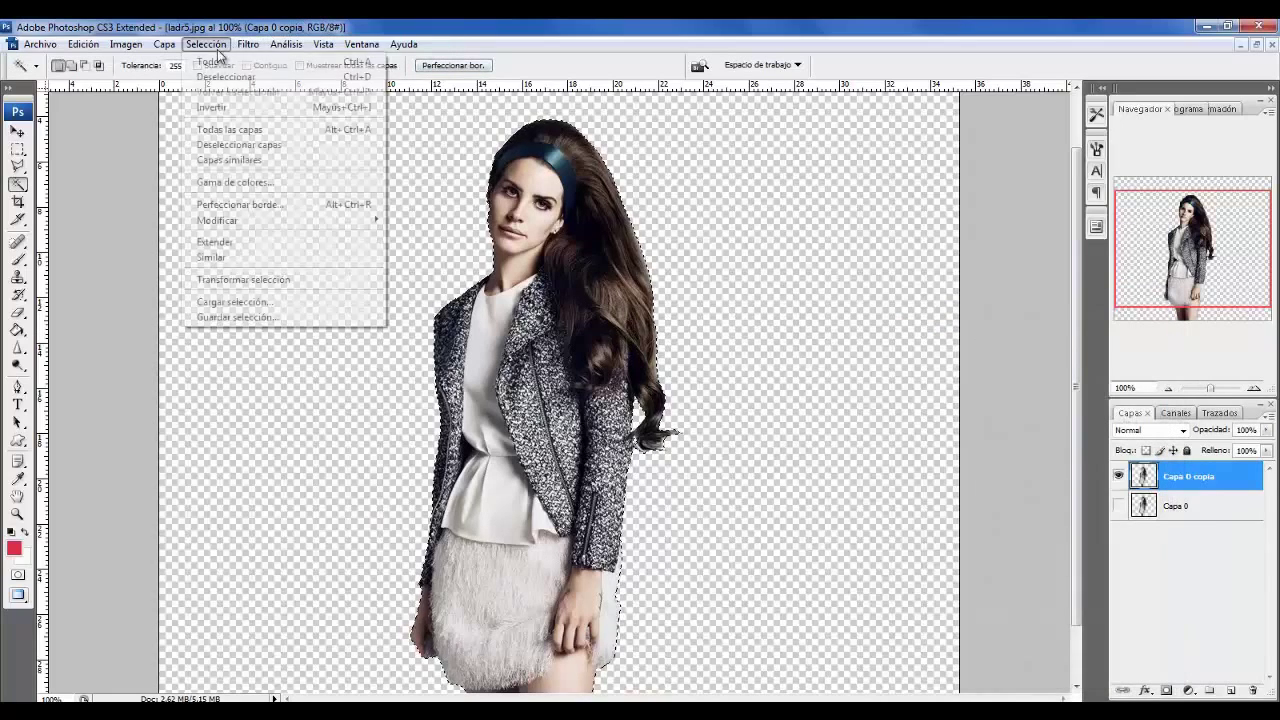
left_click(200, 107)
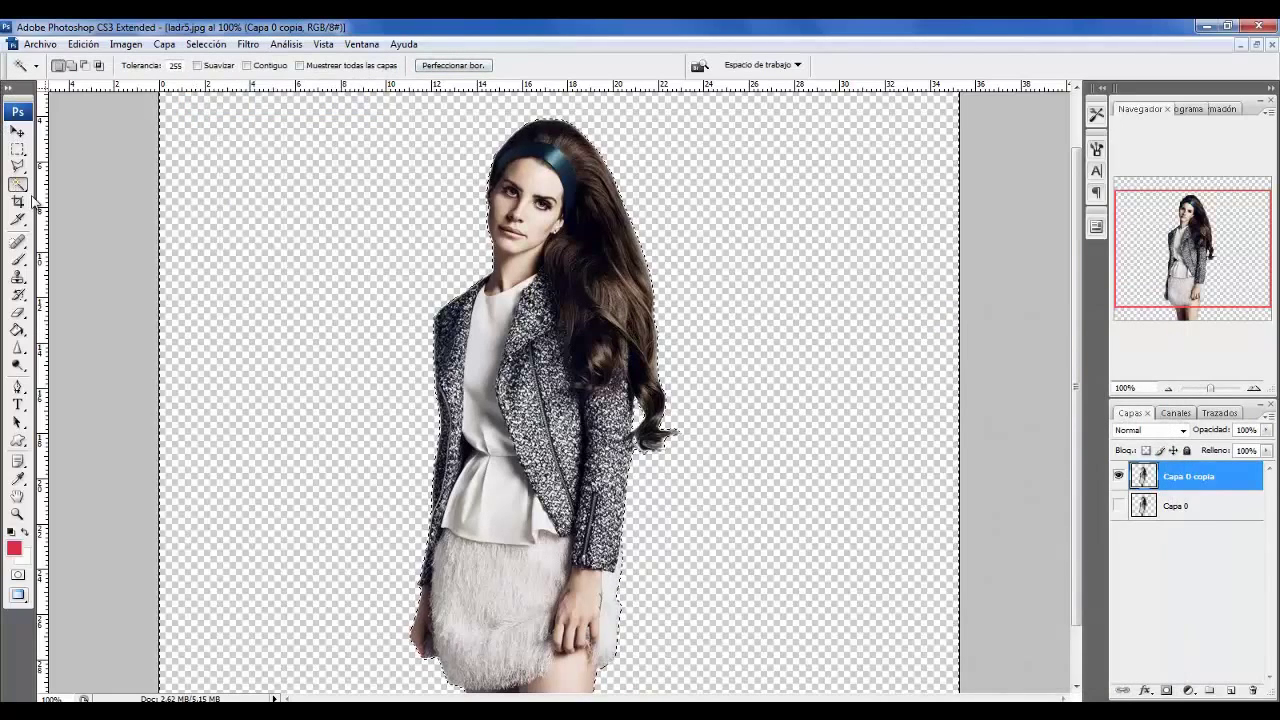
key("ctrl+d")
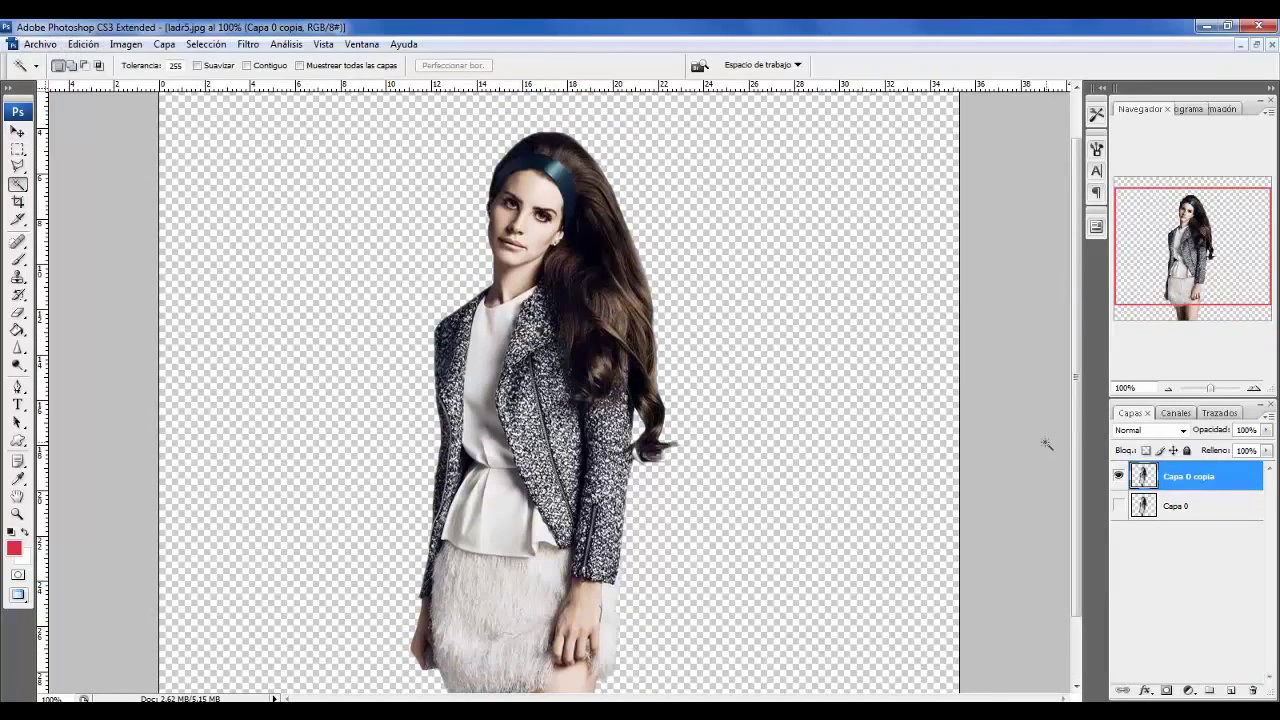